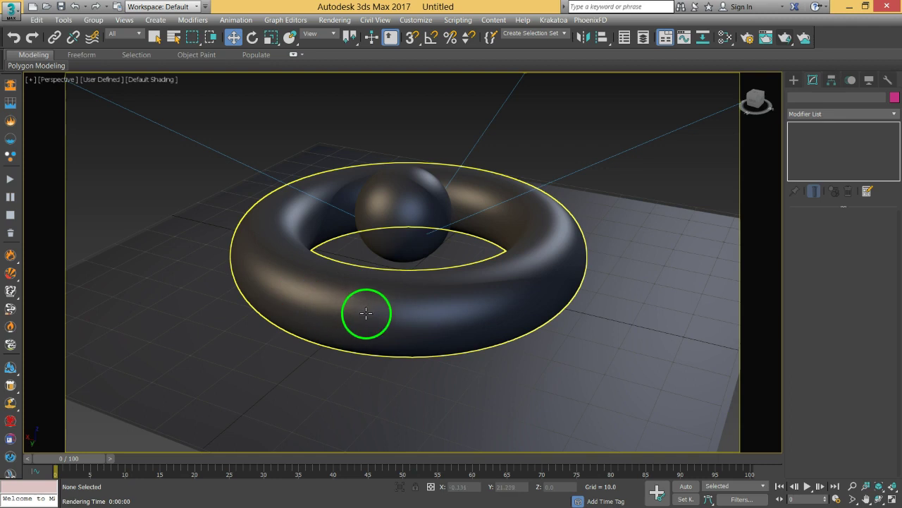
- Select the torus, the sphere and the ground plane one after another, ending with nothing selected
left_click(330, 319)
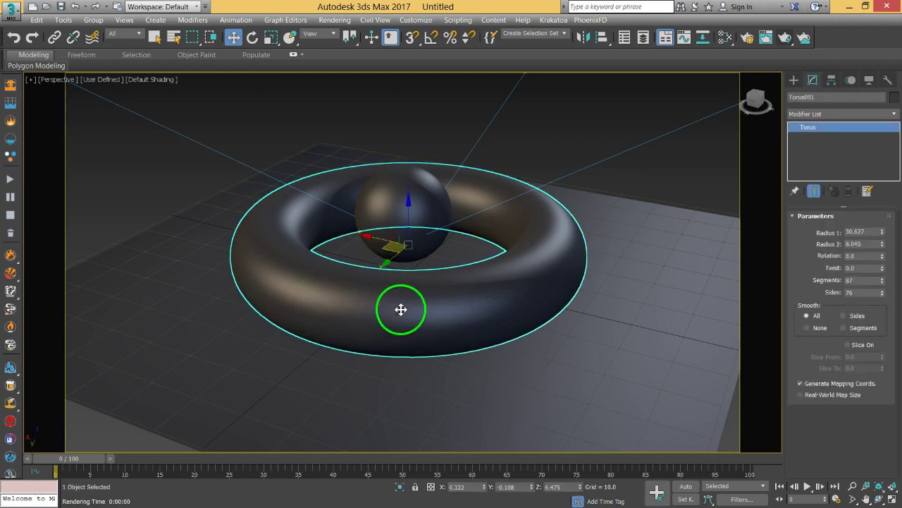
left_click(382, 204)
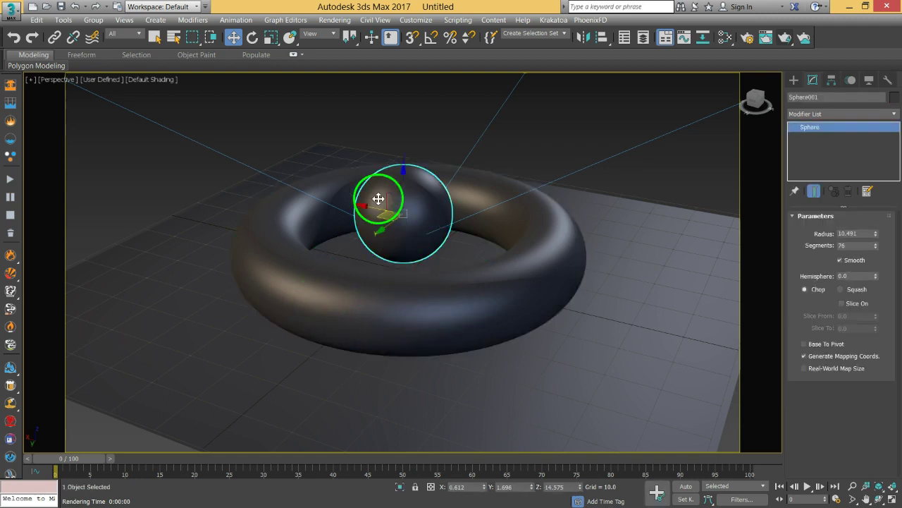
left_click(653, 269)
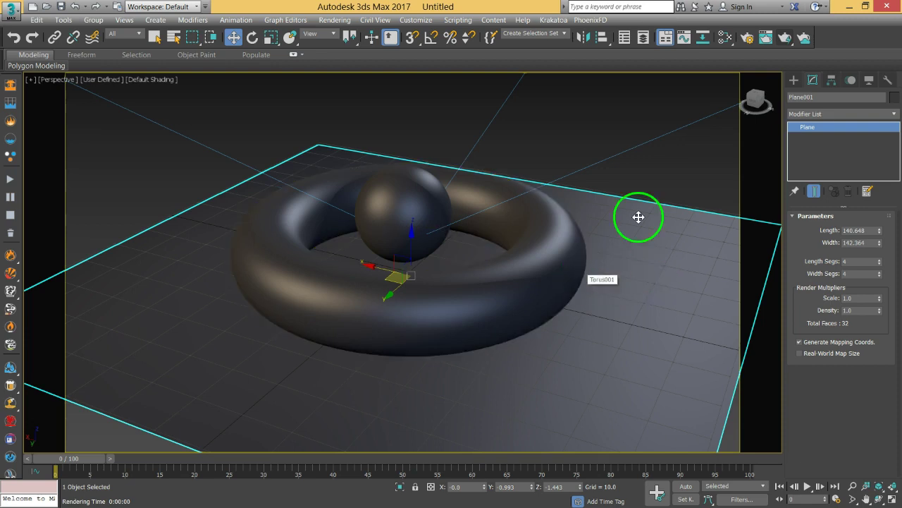
left_click(653, 187)
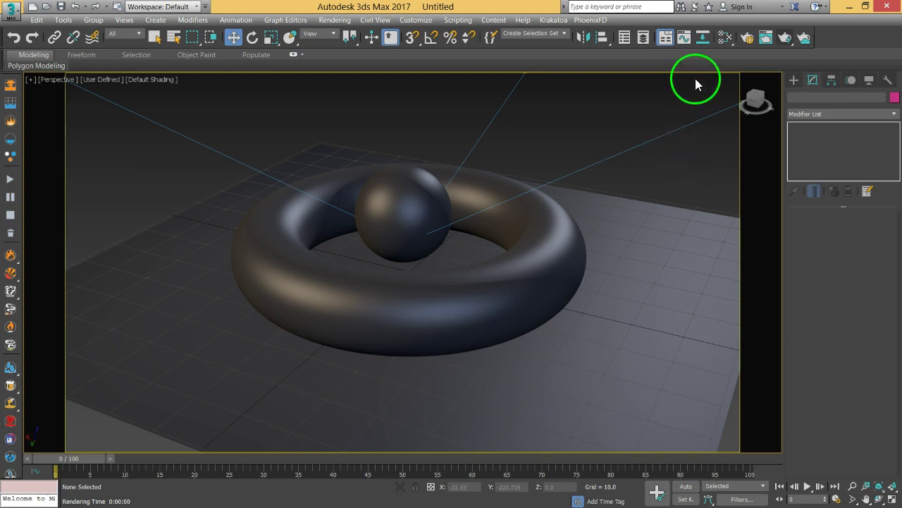
- View the Compact Material Editor and close it again
left_click(725, 40)
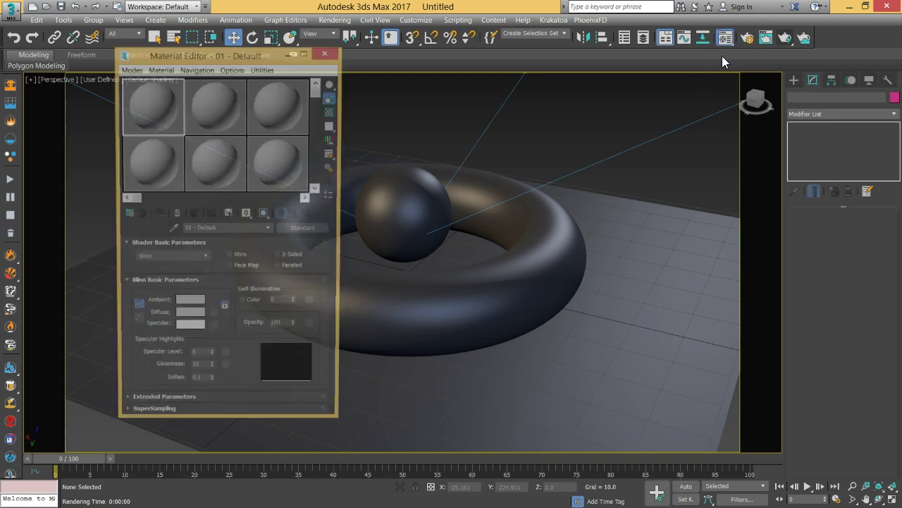
left_click_drag(210, 53, 298, 40)
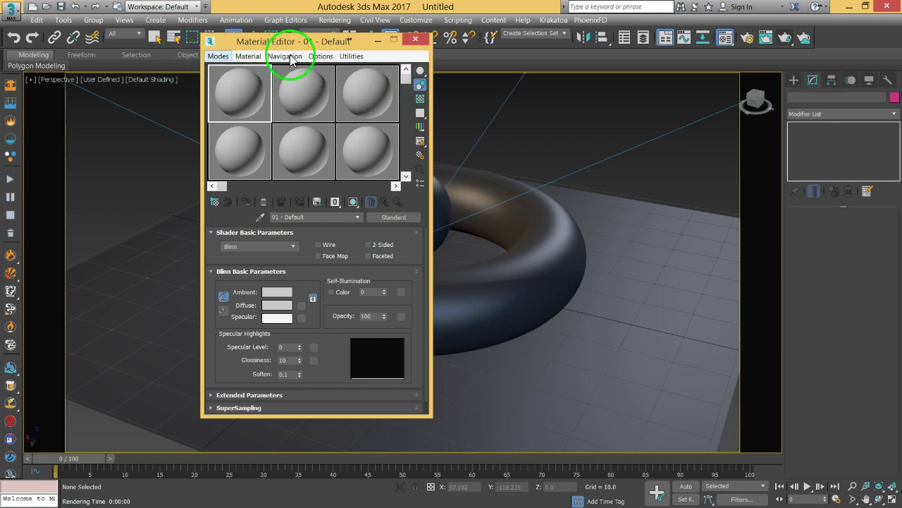
left_click(415, 41)
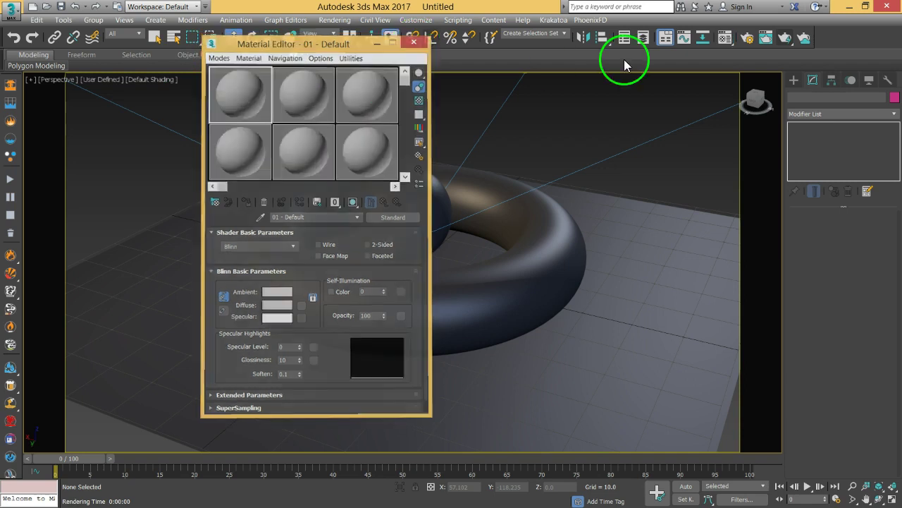
- Open the Slate Material Editor, enlarge its window and collapse the Materials group in its browser
left_click_drag(723, 44, 727, 83)
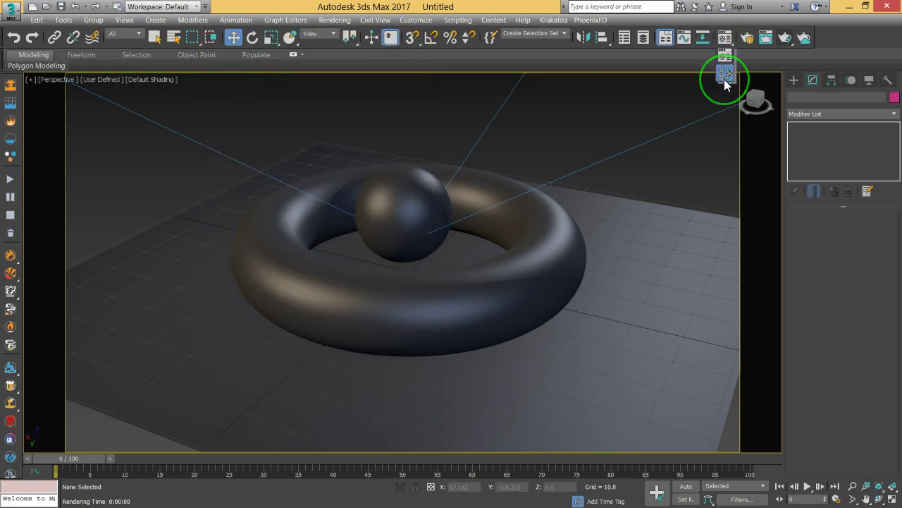
left_click(728, 38)
left_click_drag(291, 64, 573, 63)
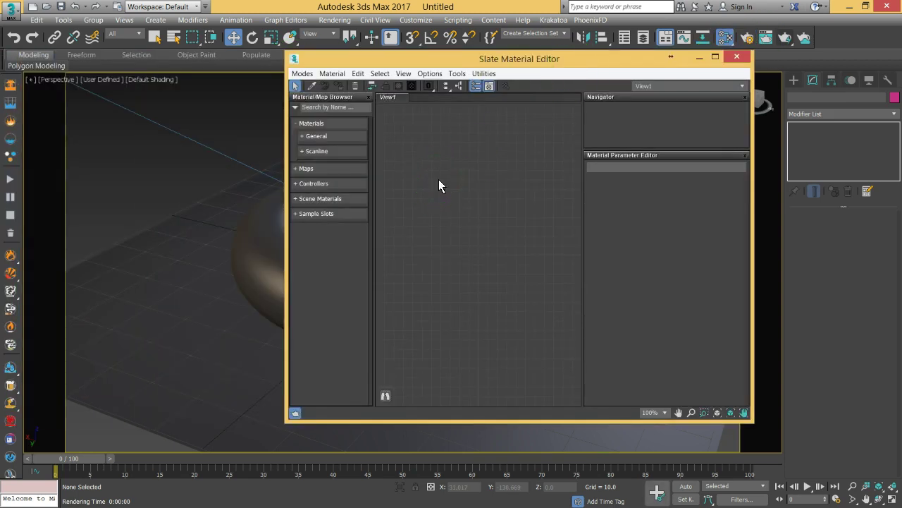
left_click(570, 284)
left_click_drag(752, 425, 886, 480)
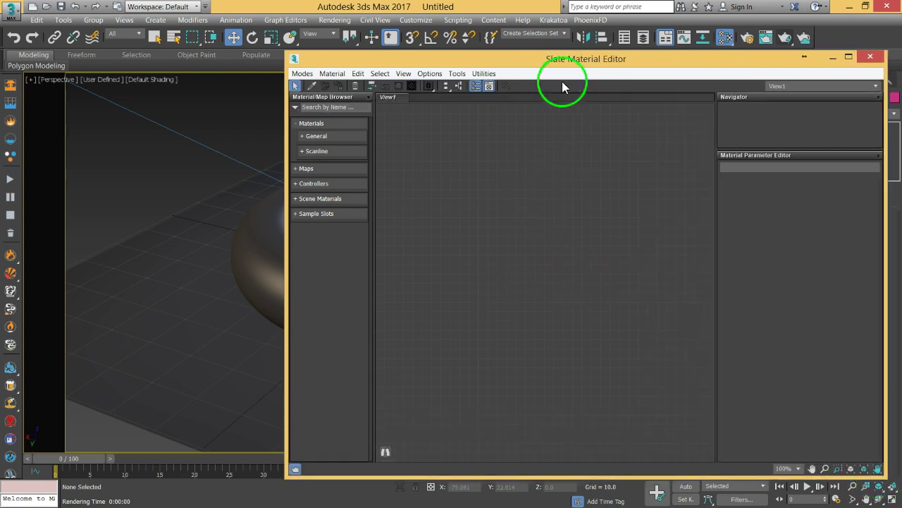
left_click_drag(572, 58, 572, 51)
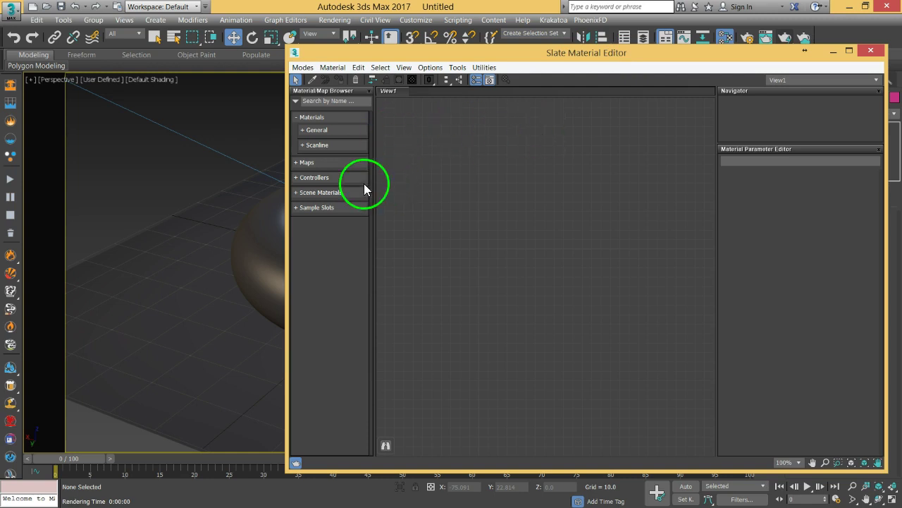
left_click(299, 118)
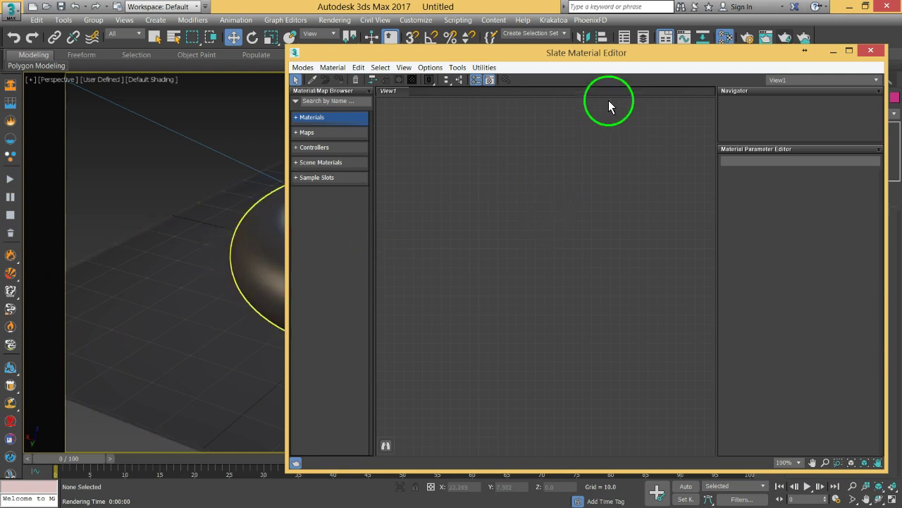
left_click_drag(653, 58, 623, 56)
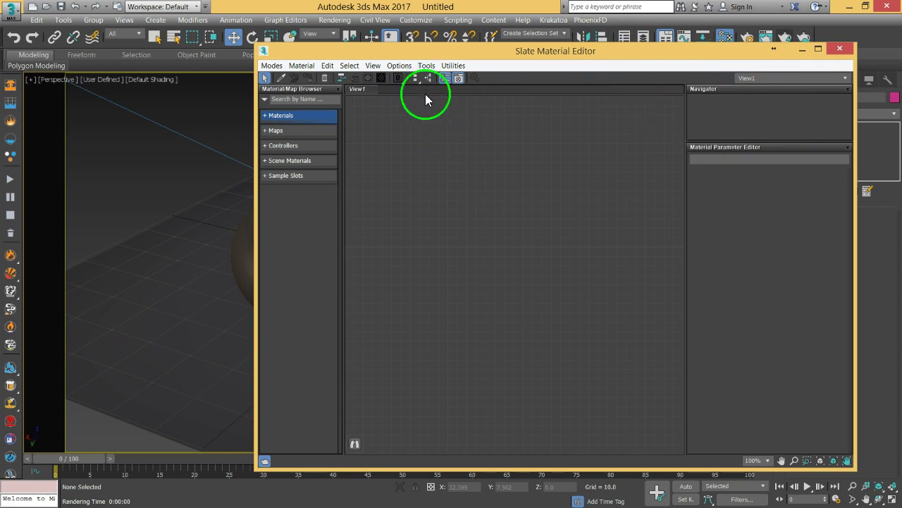
- Switch to the Compact Material Editor and arrange its window and the scene so the torus and sphere stay visible
left_click(272, 65)
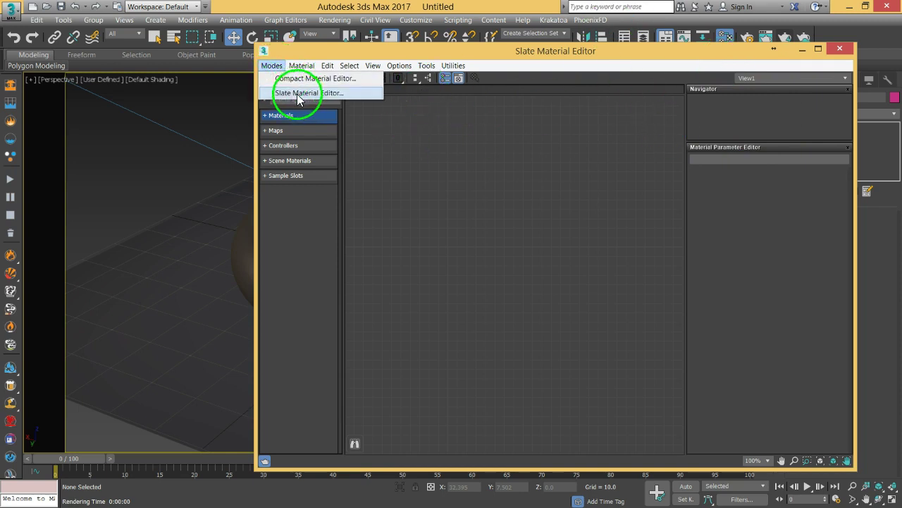
left_click(314, 78)
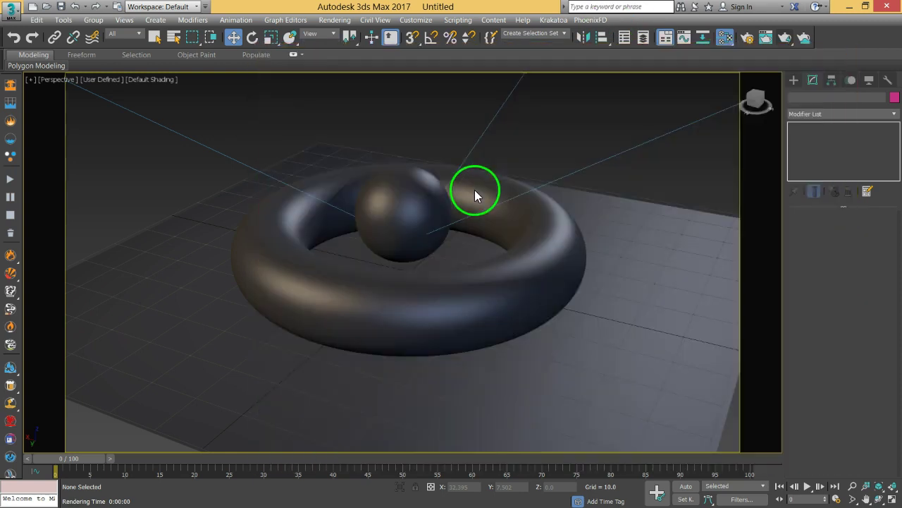
left_click_drag(327, 42, 686, 31)
left_click(474, 263)
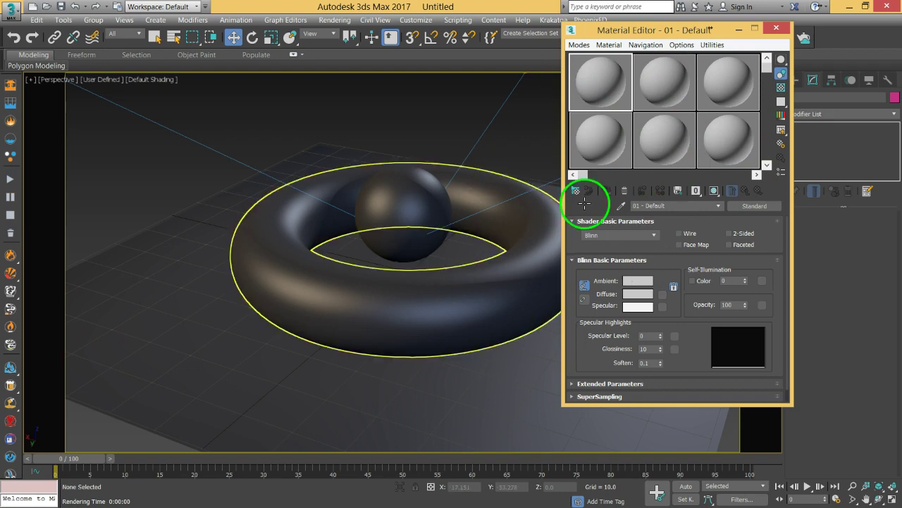
middle_click_drag(508, 253, 466, 257)
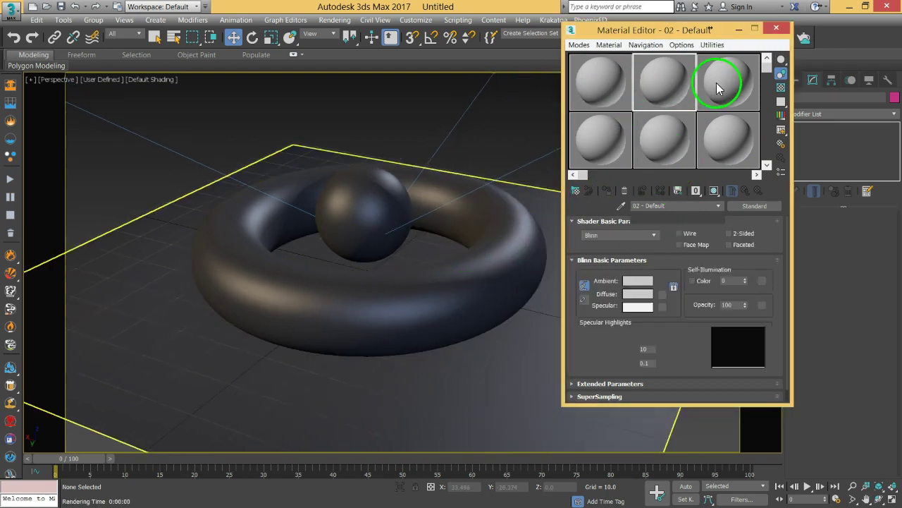
- Look through the sample slots by selecting several in turn, ending on the 02 - Default slot
left_click(612, 141)
left_click(709, 154)
left_click(715, 85)
left_click(597, 84)
left_click(656, 141)
mouse_move(771, 77)
left_mouse_down()
mouse_move(768, 153)
mouse_move(761, 64)
left_mouse_up()
left_click(696, 80)
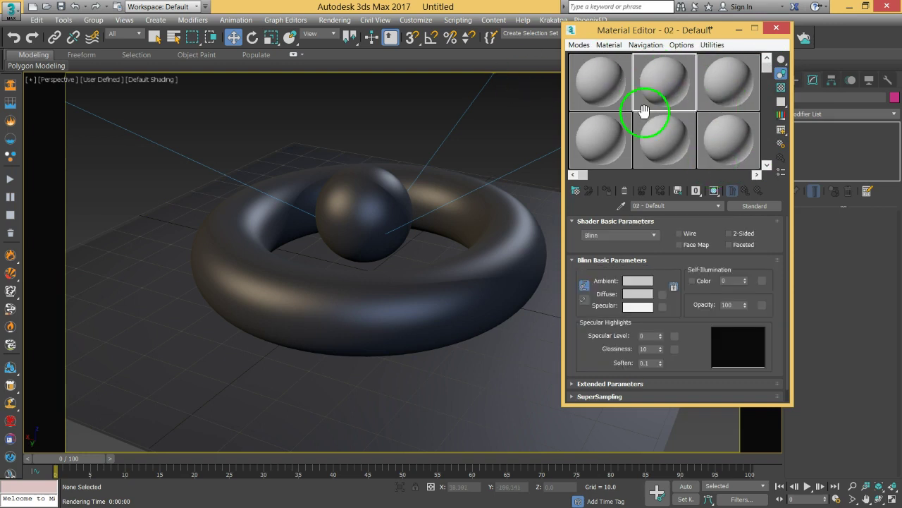
- Cycle the material sample slots to the 6X4 layout
left_click(679, 45)
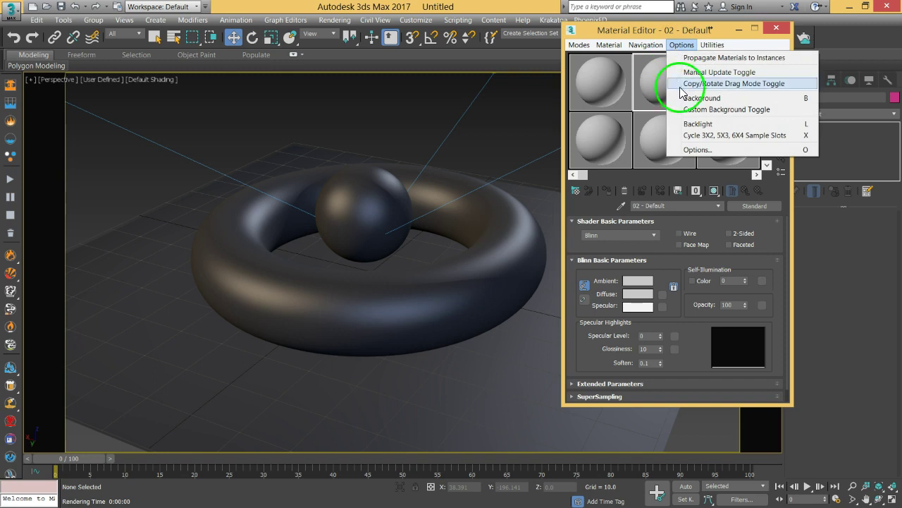
left_click(711, 139)
left_click(681, 45)
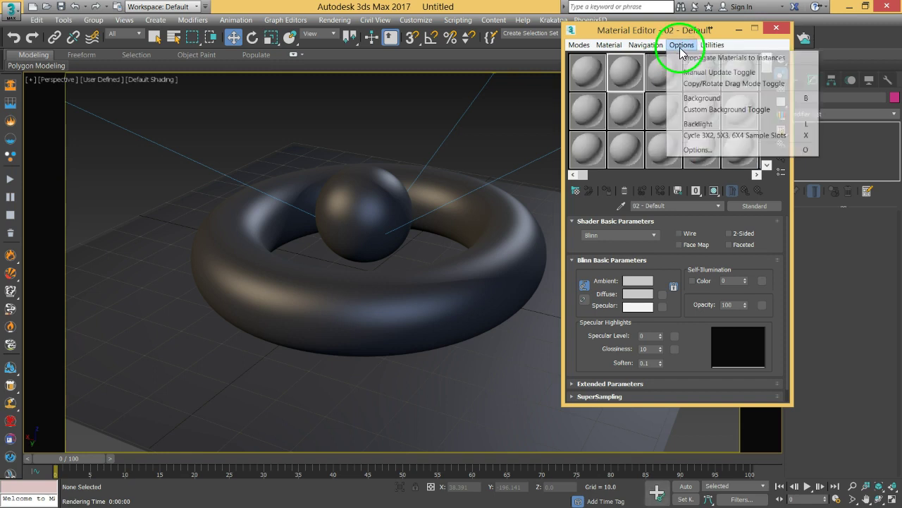
left_click(730, 135)
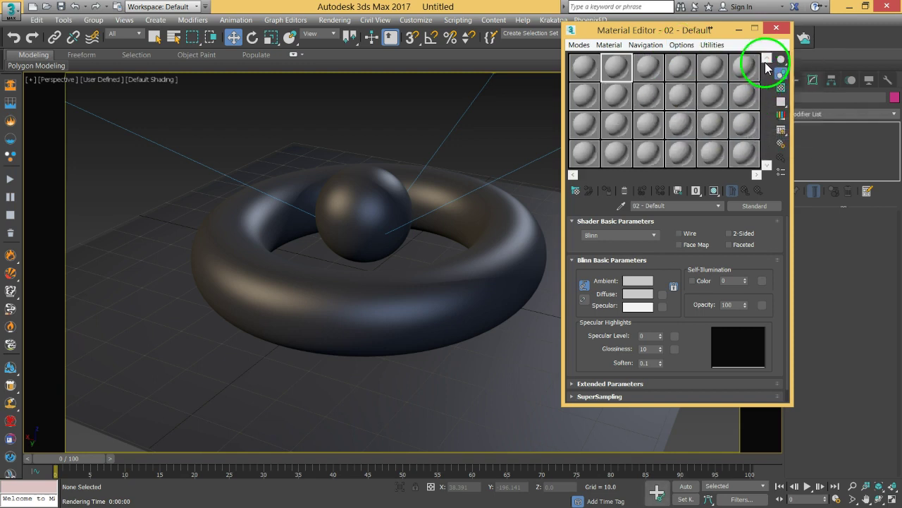
left_click(692, 47)
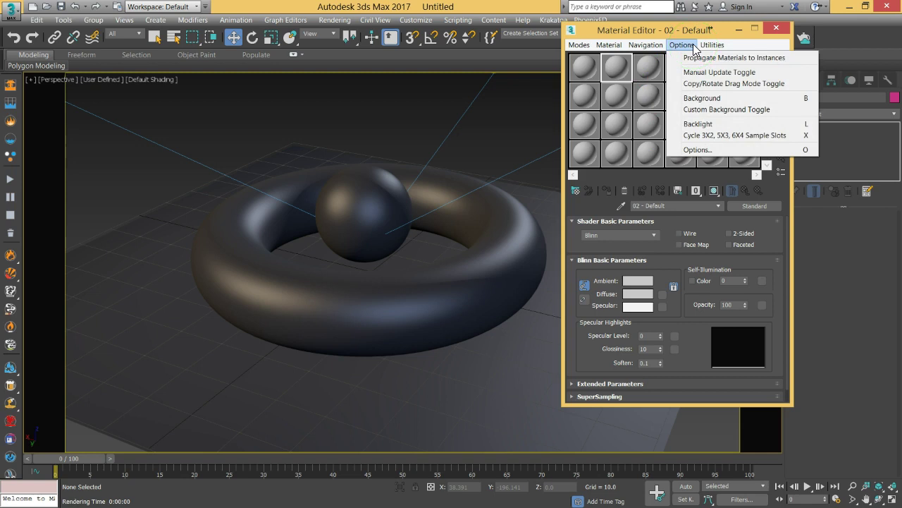
left_click(695, 46)
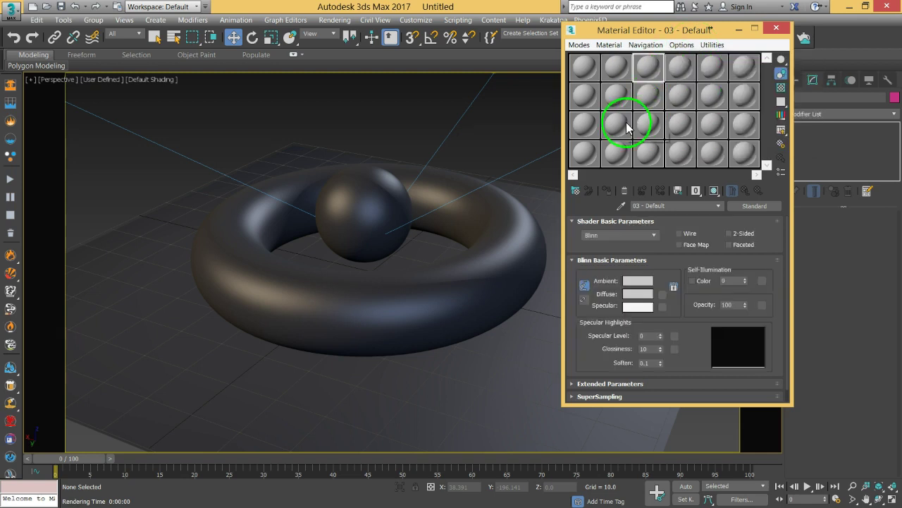
- Select the 01 - Default sample slot and look over its shader and Blinn parameters
left_click(585, 73)
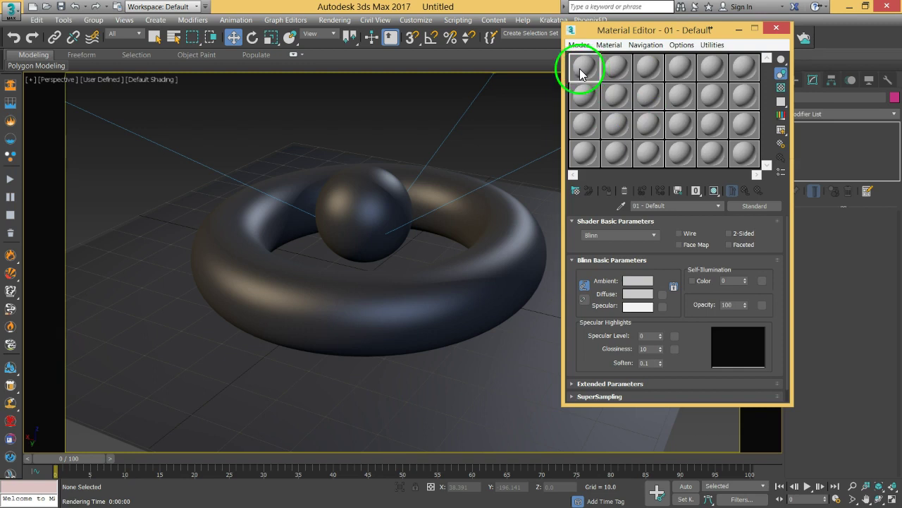
scroll(644, 226, "down", 1)
scroll(650, 247, "up", 1)
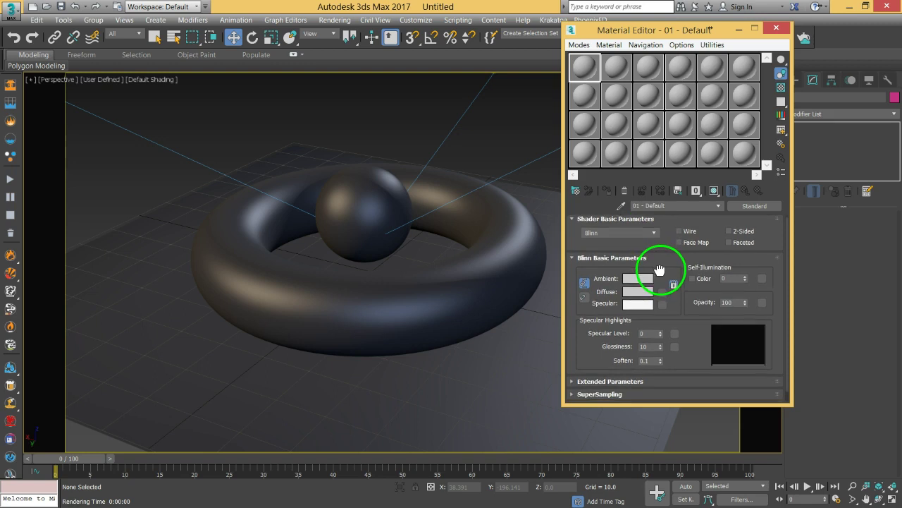
left_click_drag(659, 261, 660, 251)
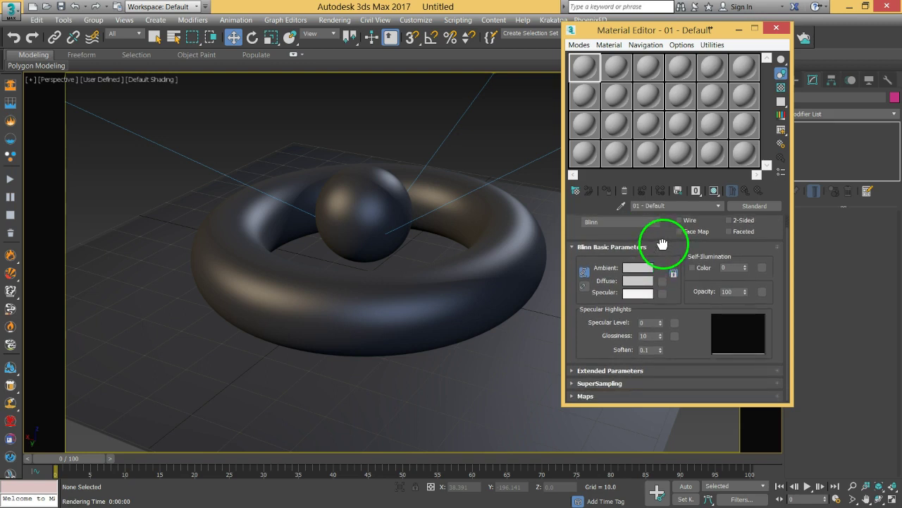
scroll(662, 243, "up", 1)
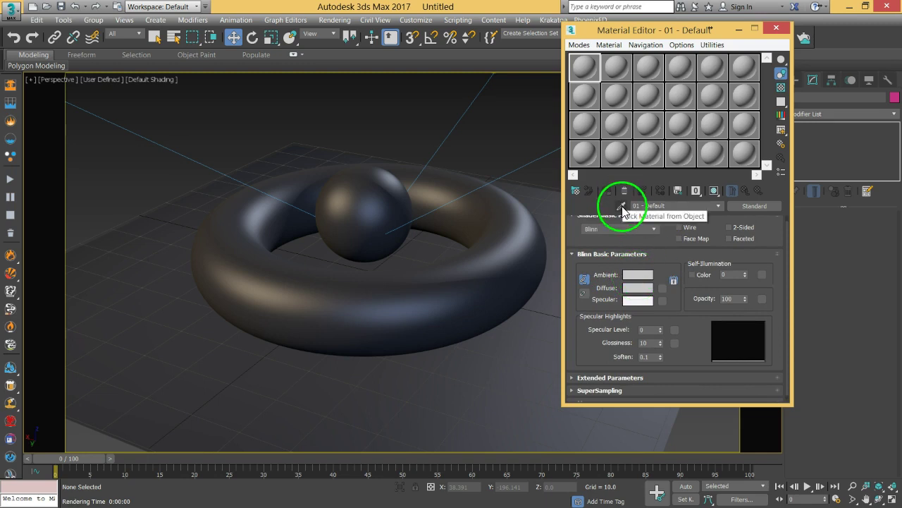
- Assign the 01 - Default material to the torus and turn on its shaded display in the viewport
left_click_drag(580, 68, 376, 202)
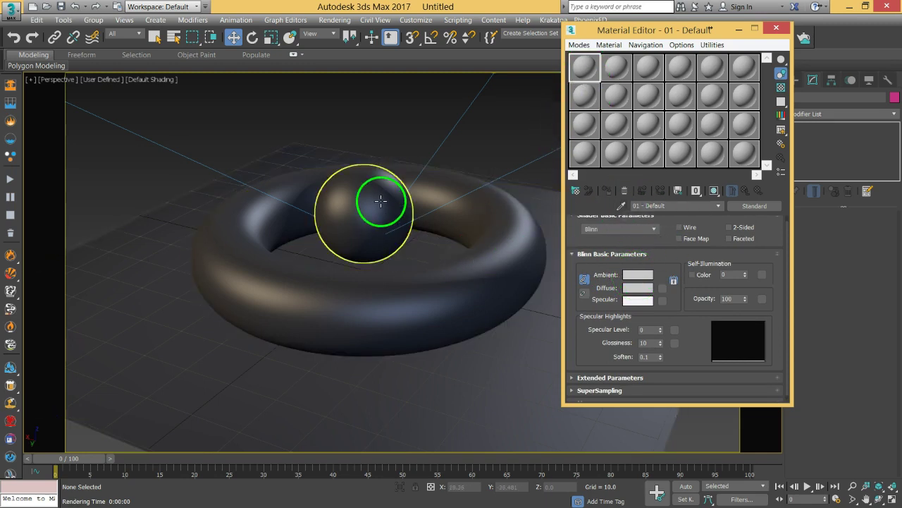
left_click(452, 279)
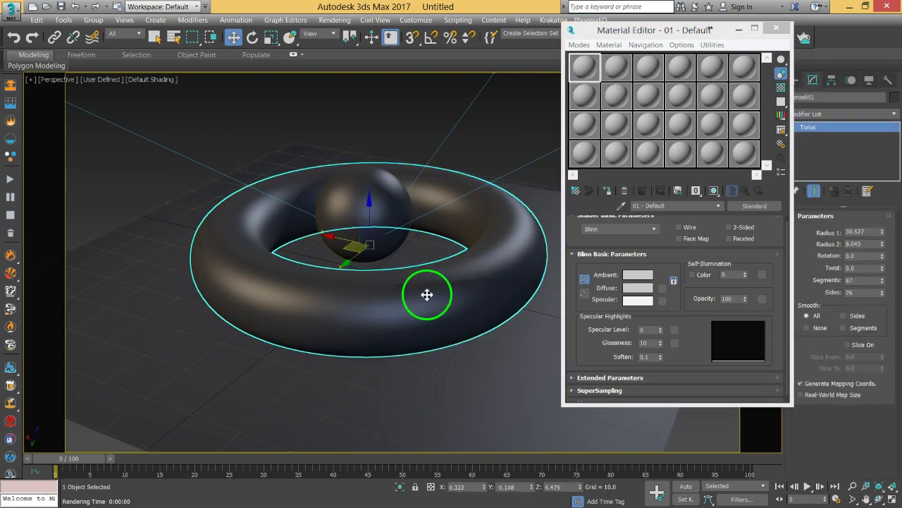
left_click(583, 67)
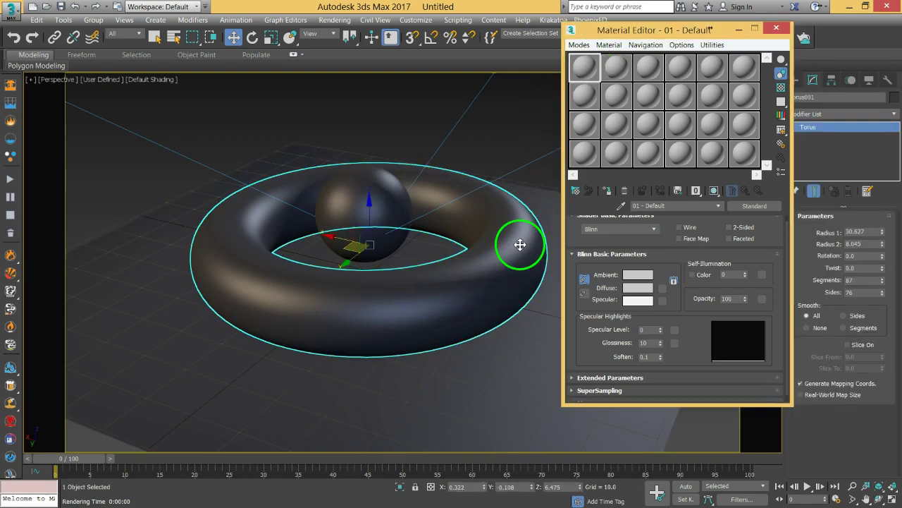
left_click(609, 192)
left_click(507, 332)
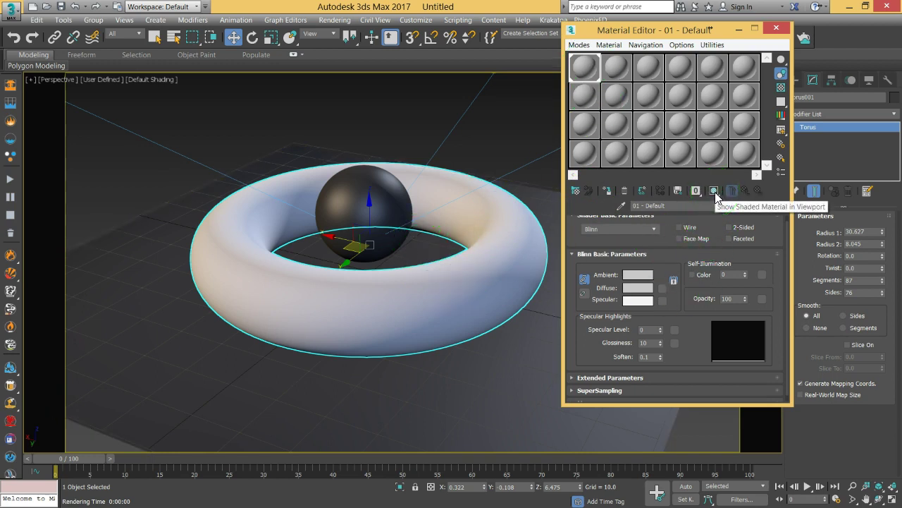
left_click(713, 192)
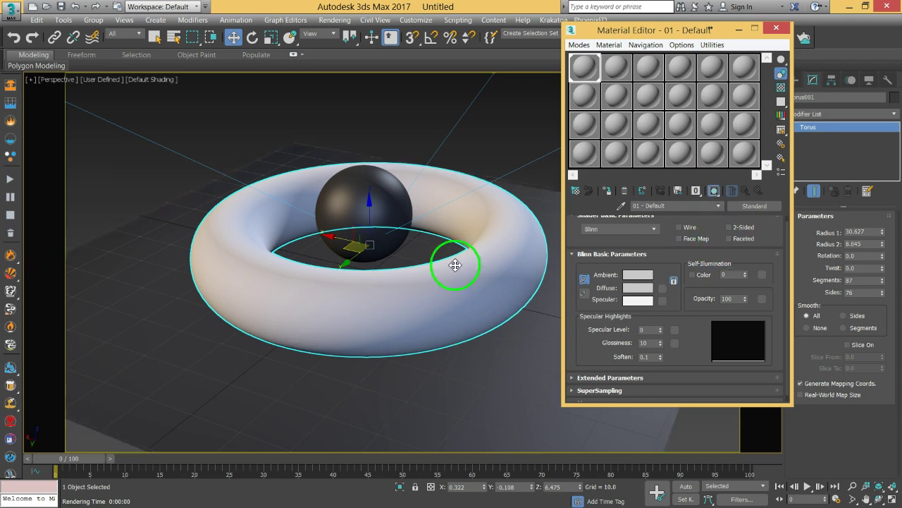
- Set the material's ambient and diffuse color to a dark blue with hue 142, saturation 132 and value 12
left_click(639, 279)
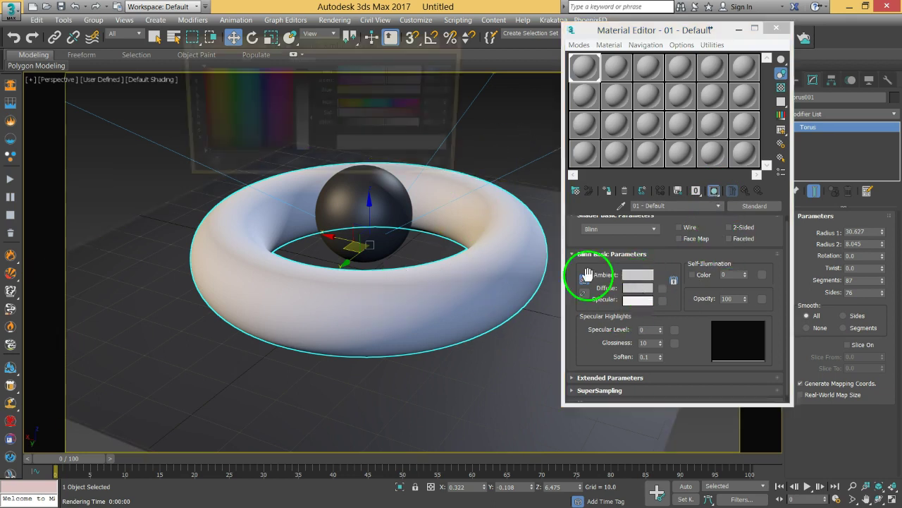
mouse_move(348, 128)
left_mouse_down()
mouse_move(358, 129)
mouse_move(344, 127)
left_mouse_up()
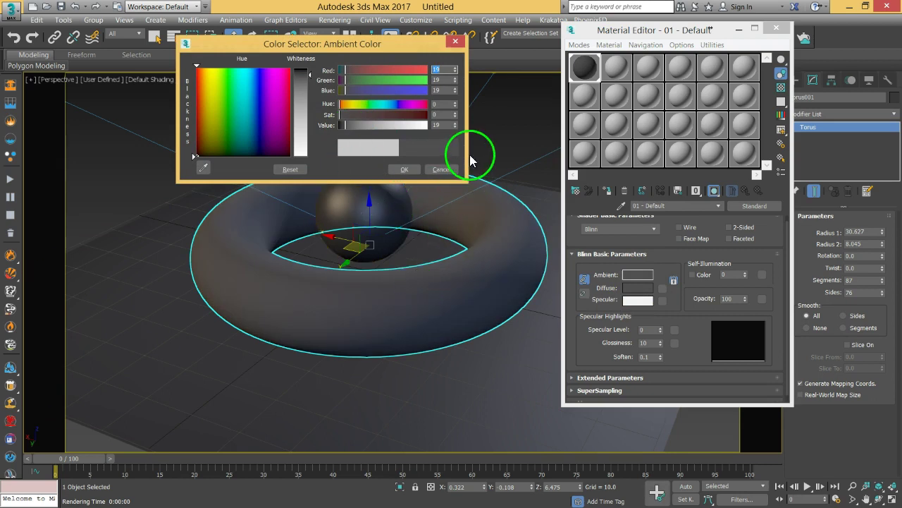
left_click(387, 106)
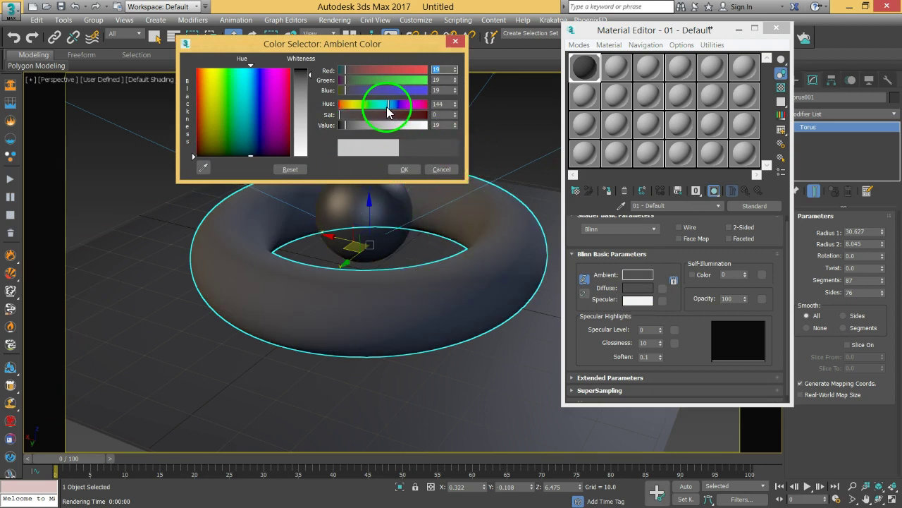
mouse_move(368, 114)
left_mouse_down()
mouse_move(344, 126)
mouse_move(385, 114)
left_mouse_up()
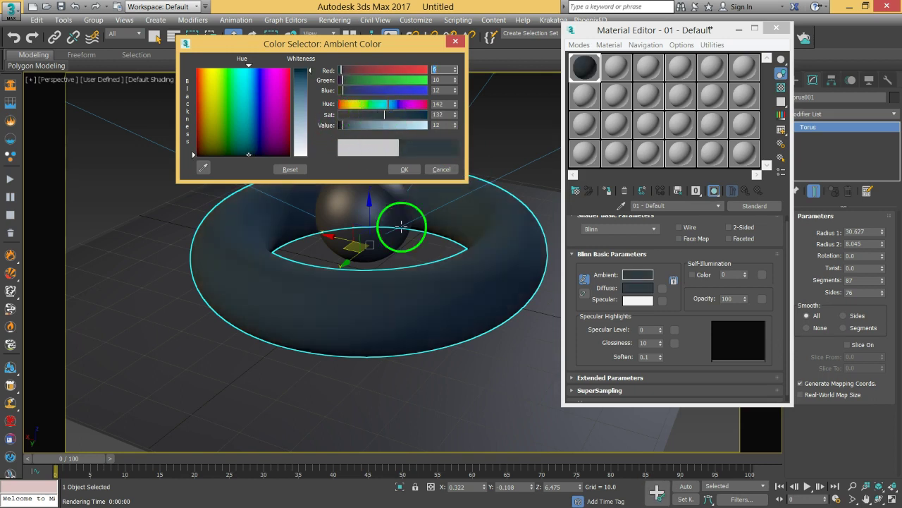
left_click(405, 169)
- Set the material's Specular Level to 95 and its Glossiness to 72
scroll(610, 275, "down", 1)
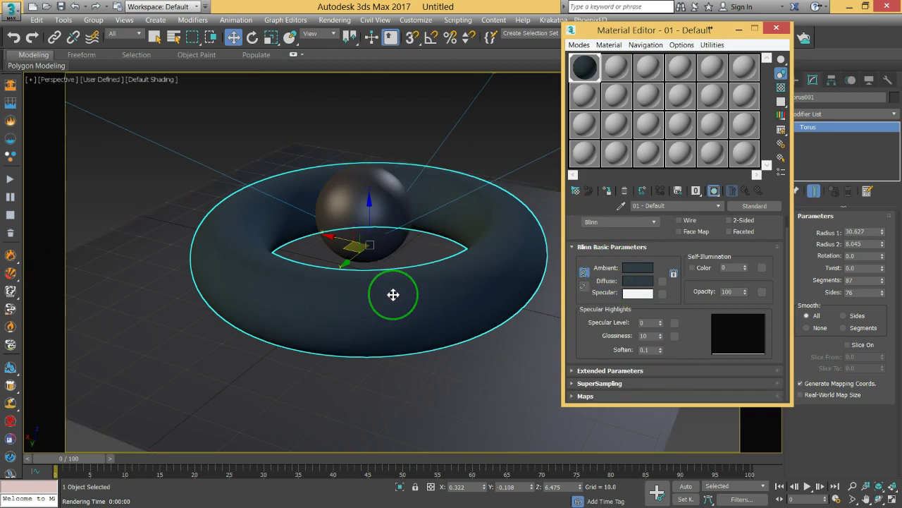
scroll(687, 299, "up", 1)
scroll(686, 299, "down", 1)
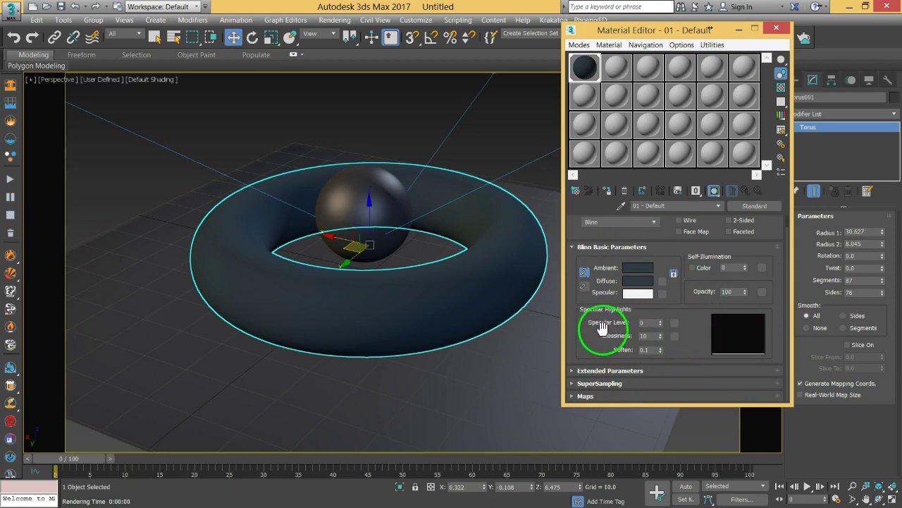
left_click_drag(660, 322, 657, 286)
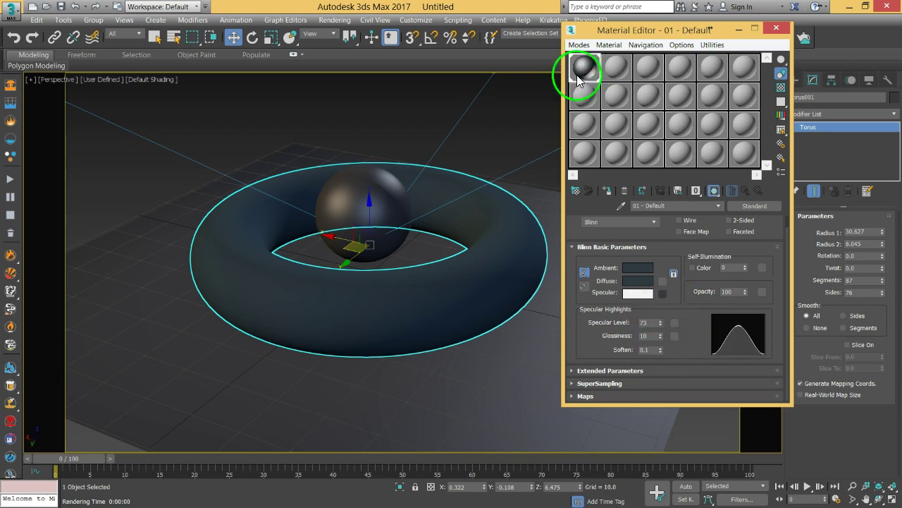
left_click_drag(661, 341, 663, 311)
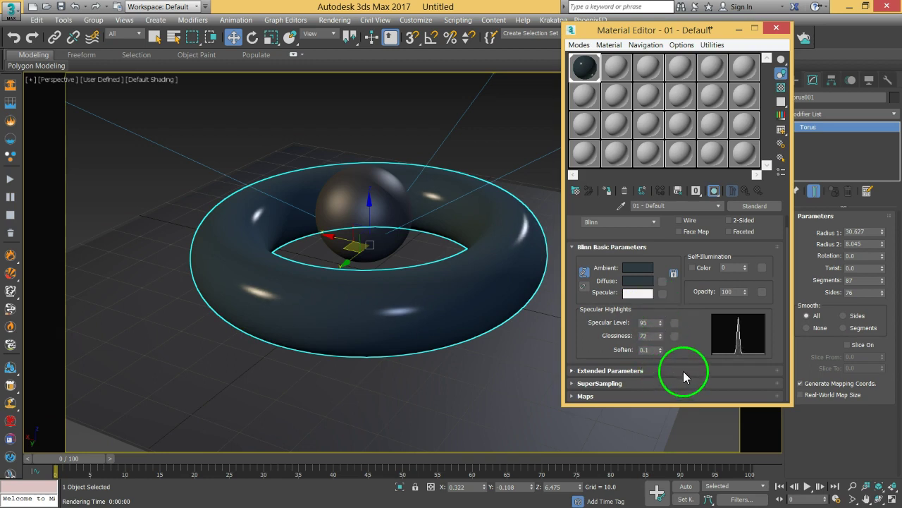
- Render the Perspective view to check the glossy torus, then close the rendered frame
scroll(687, 343, "up", 2)
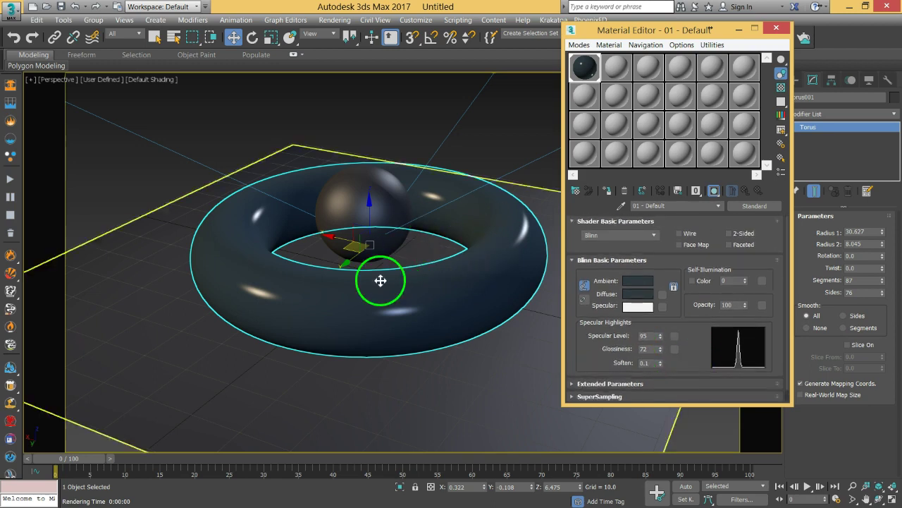
left_click_drag(655, 32, 589, 25)
left_click(785, 41)
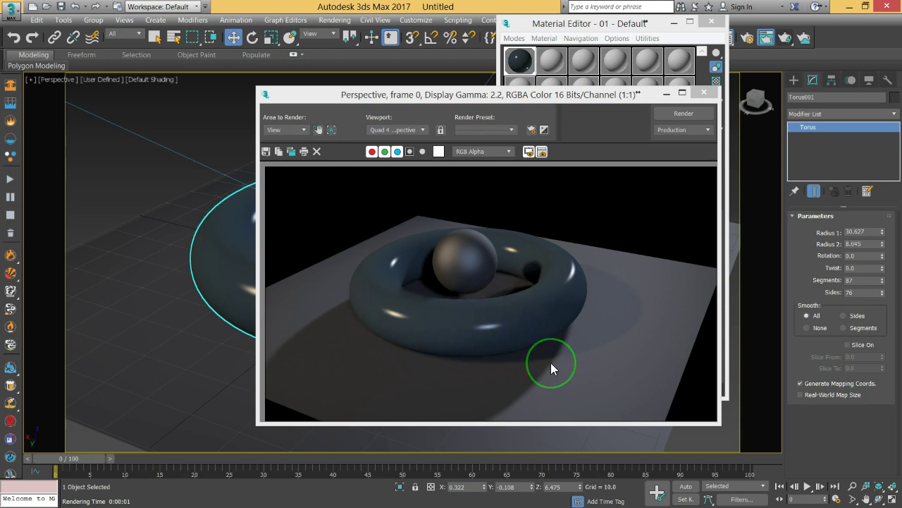
left_click(704, 92)
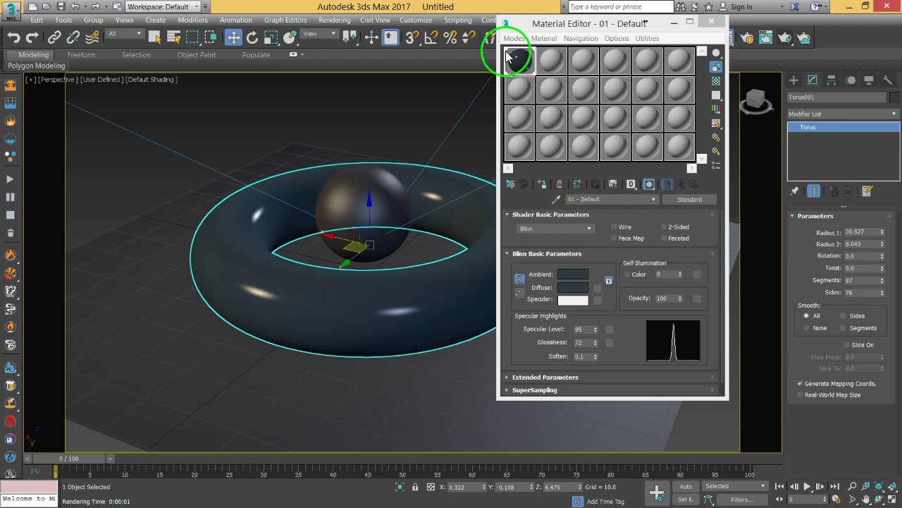
- Rename the 01 - Default material to Basic
left_click(607, 197)
left_click(607, 197)
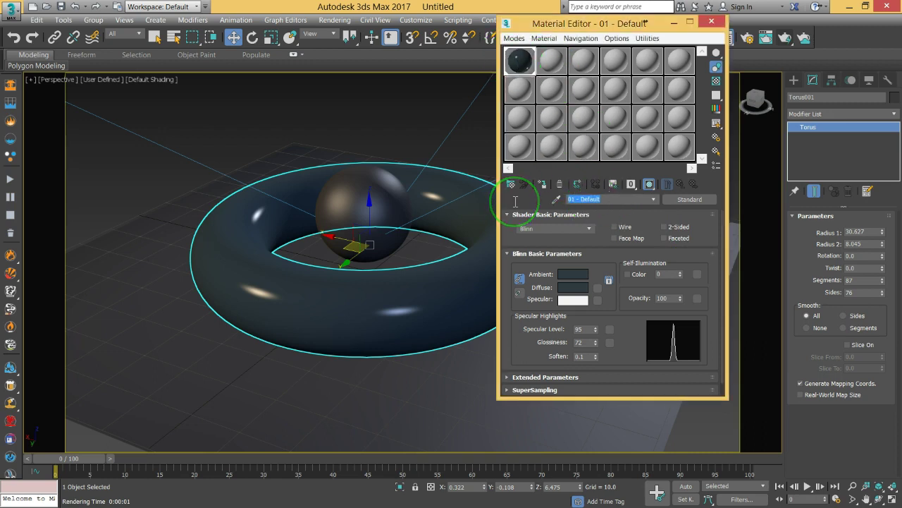
type("8asic")
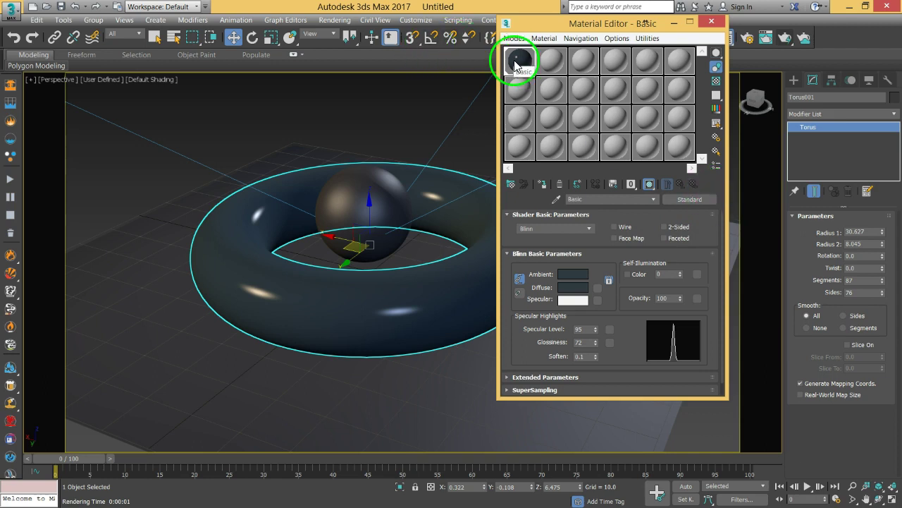
- Look through the General and Scanline material types available for the Basic material, and leave its type as Standard
left_click(678, 198)
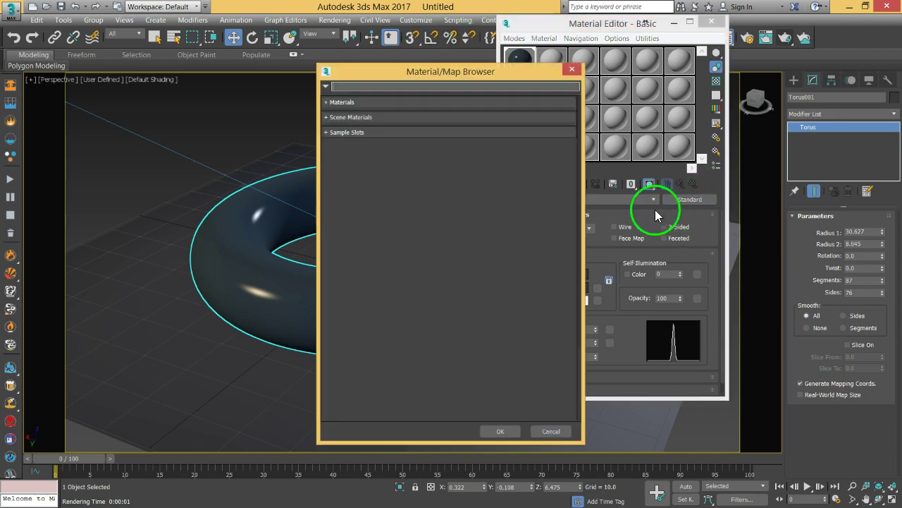
left_click(350, 104)
left_click(350, 117)
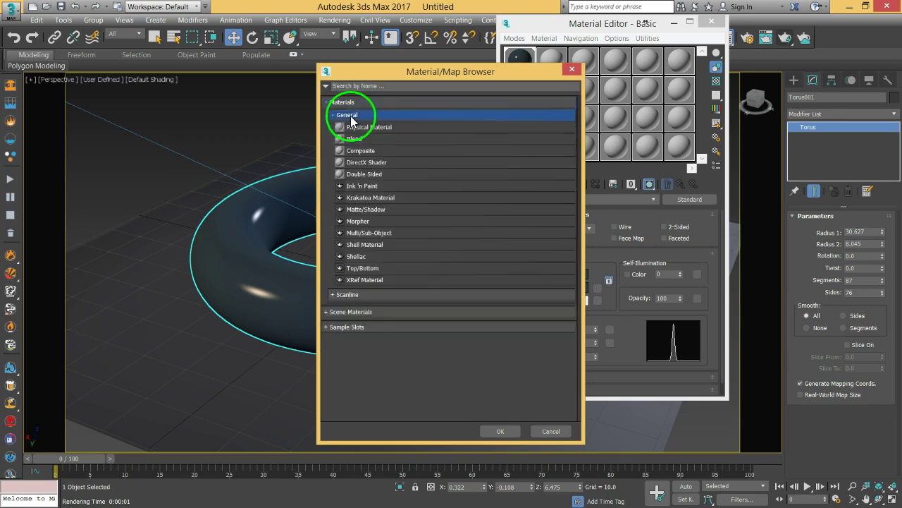
left_click(354, 294)
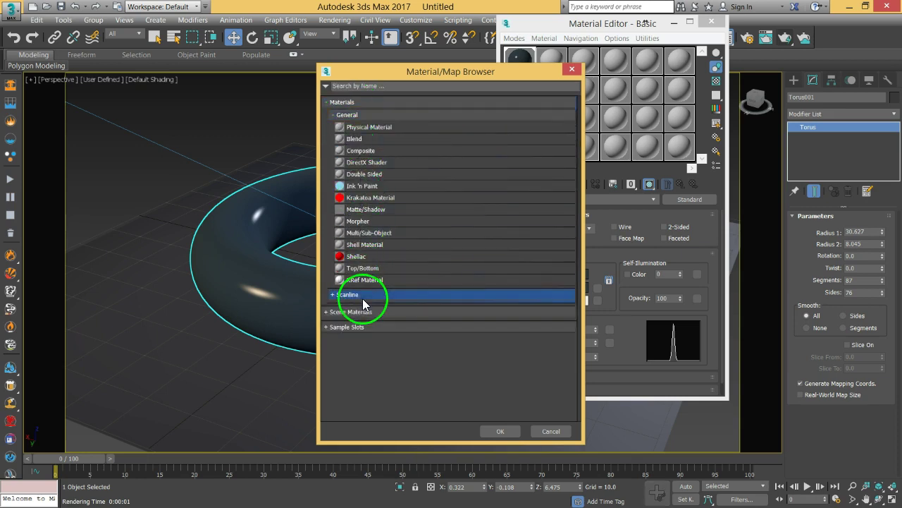
left_click(363, 294)
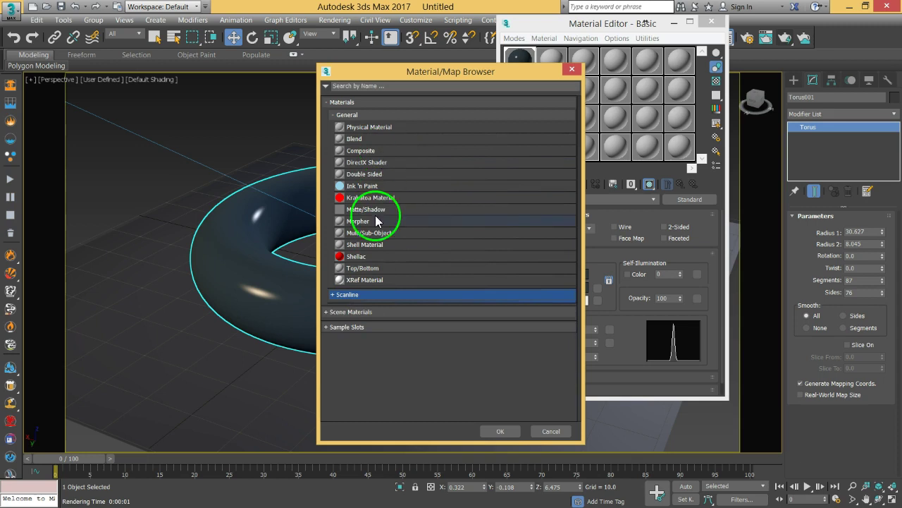
left_click(369, 256)
left_click(434, 59)
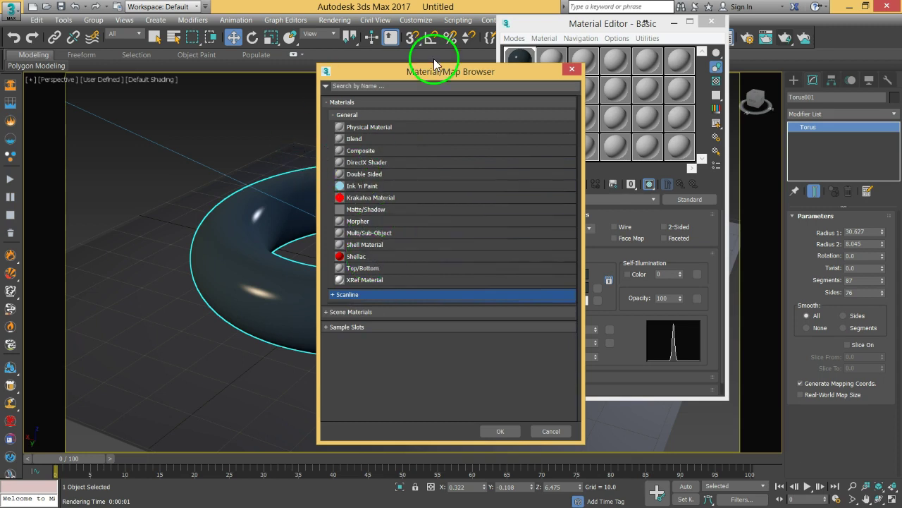
left_click(373, 115)
left_click(359, 177)
left_click(557, 431)
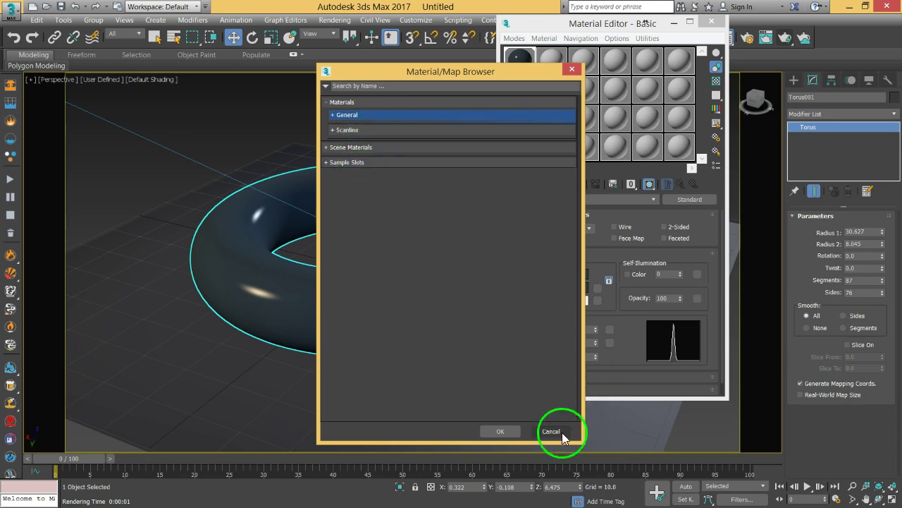
left_click(655, 249)
left_click(680, 201)
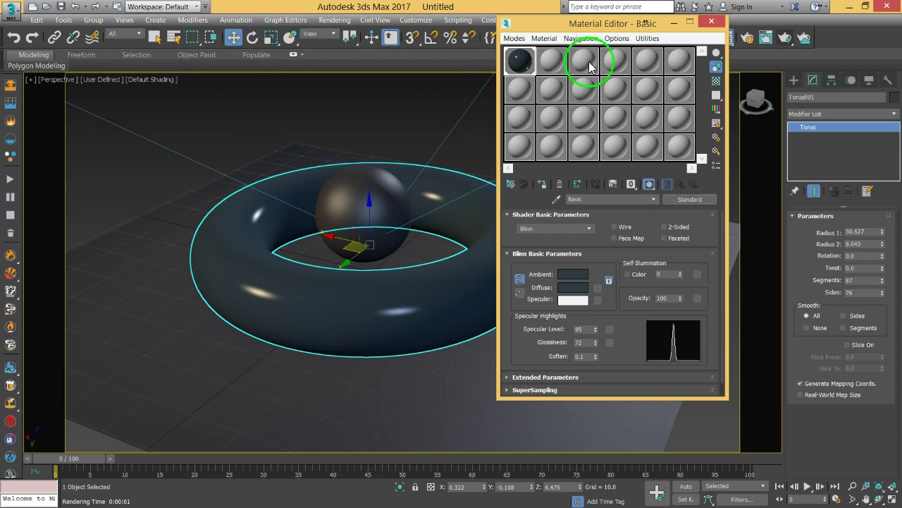
left_click_drag(600, 24, 596, 61)
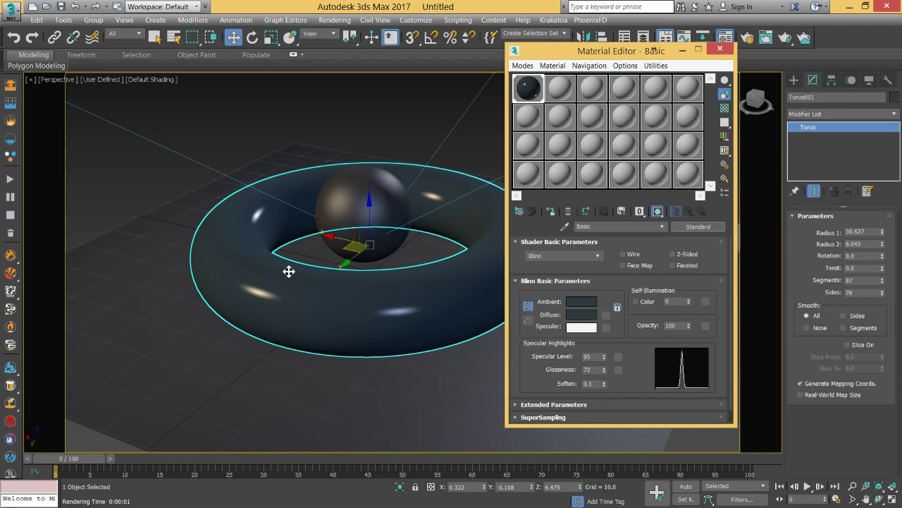
mouse_move(608, 292)
left_mouse_down()
mouse_move(605, 282)
mouse_move(601, 293)
left_mouse_up()
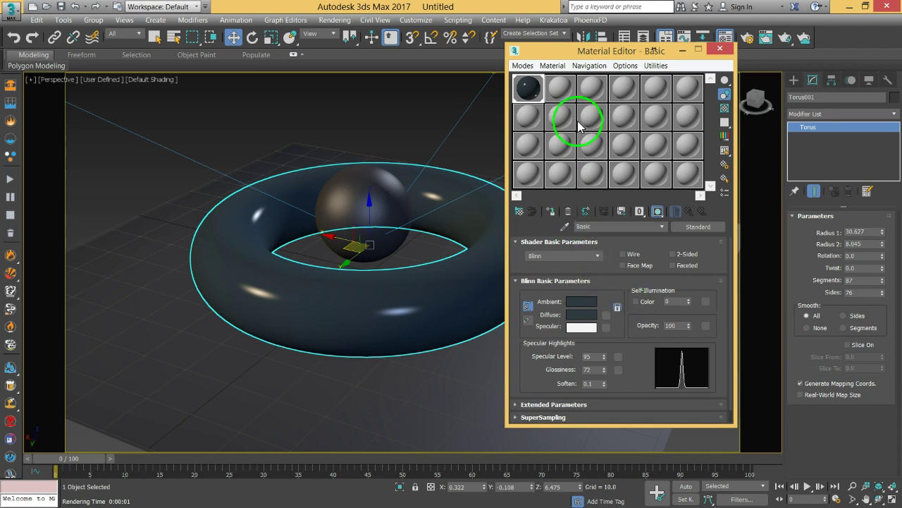
left_click_drag(529, 90, 424, 220)
left_click(528, 86)
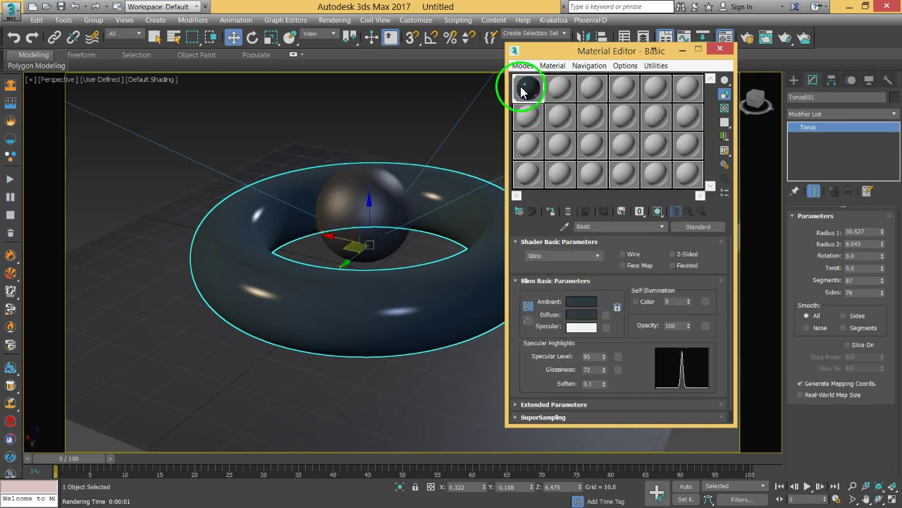
mouse_move(596, 287)
left_mouse_down()
mouse_move(498, 244)
mouse_move(537, 93)
left_mouse_up()
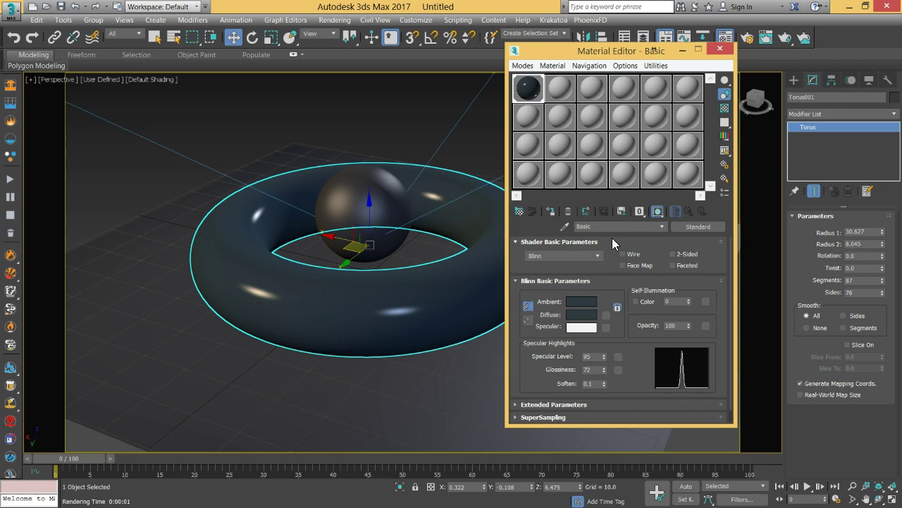
- Choose a Bitmap map for the Basic material's diffuse color
left_click(606, 316)
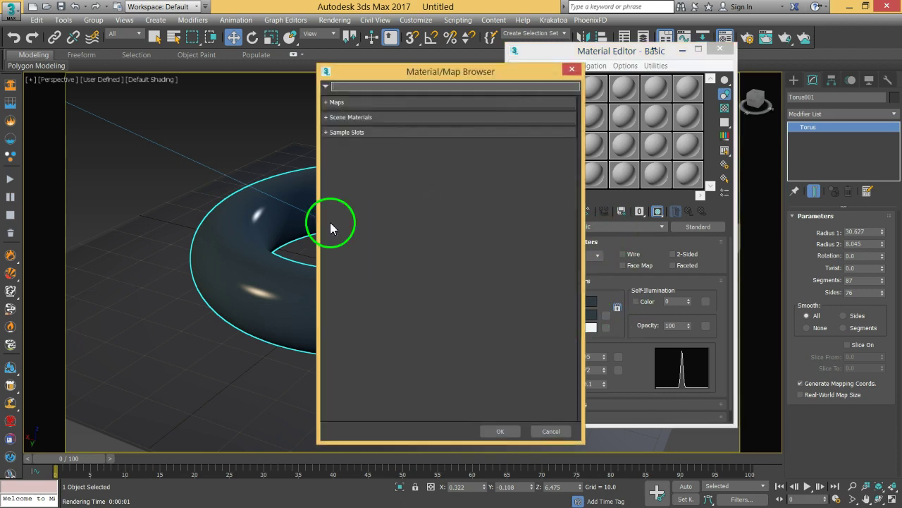
left_click(335, 103)
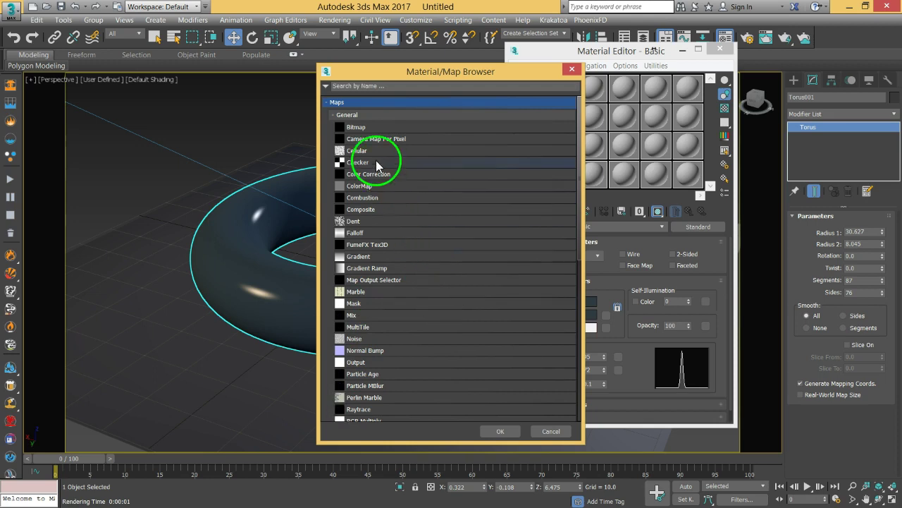
left_click(353, 129)
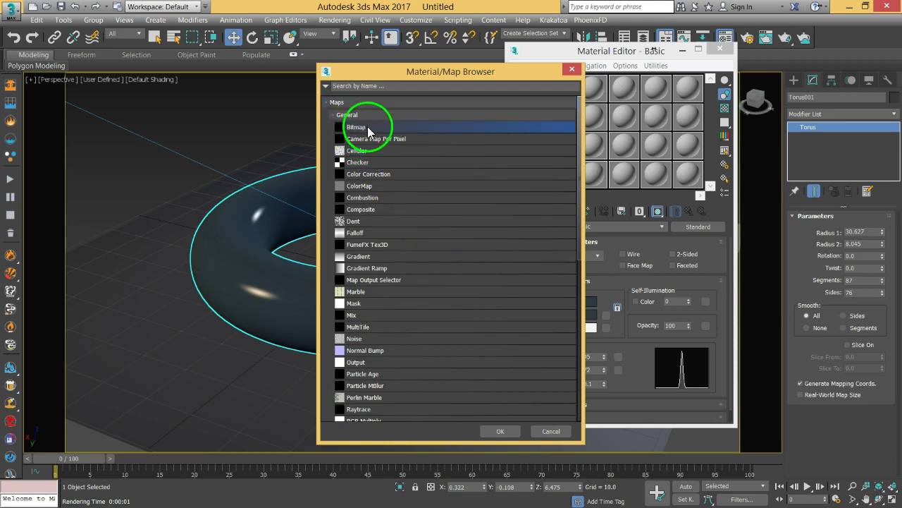
double_click(368, 132)
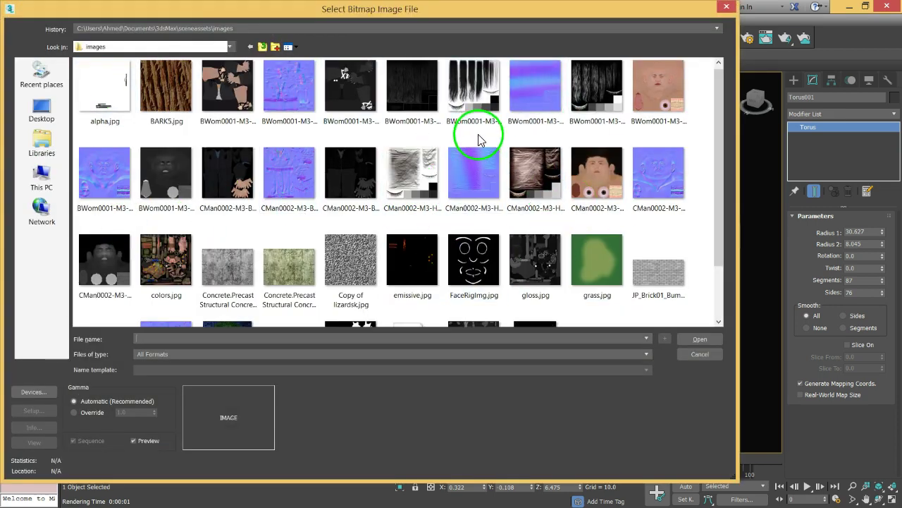
- Load grunge_wall_in_istanbul_07.jpg from the Images folder inside the Desktop's Intro folder as the diffuse bitmap
left_click(42, 113)
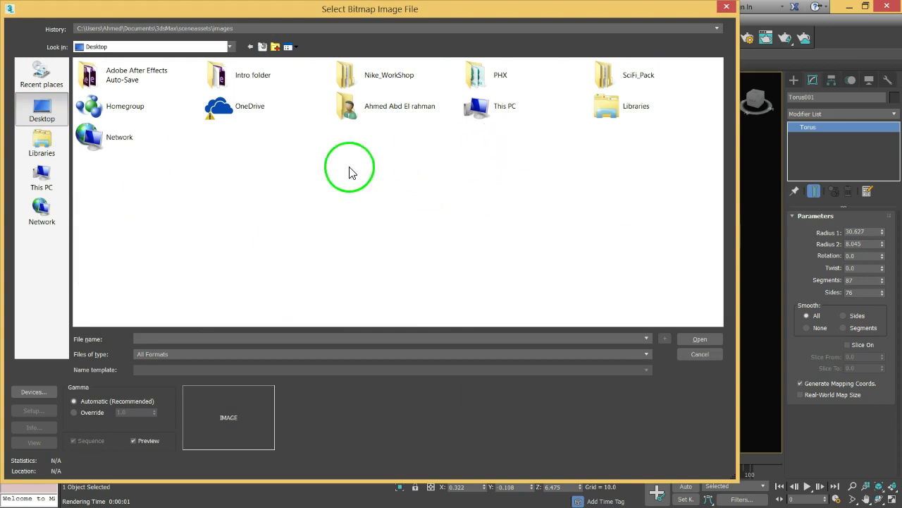
double_click(244, 86)
double_click(109, 134)
double_click(106, 131)
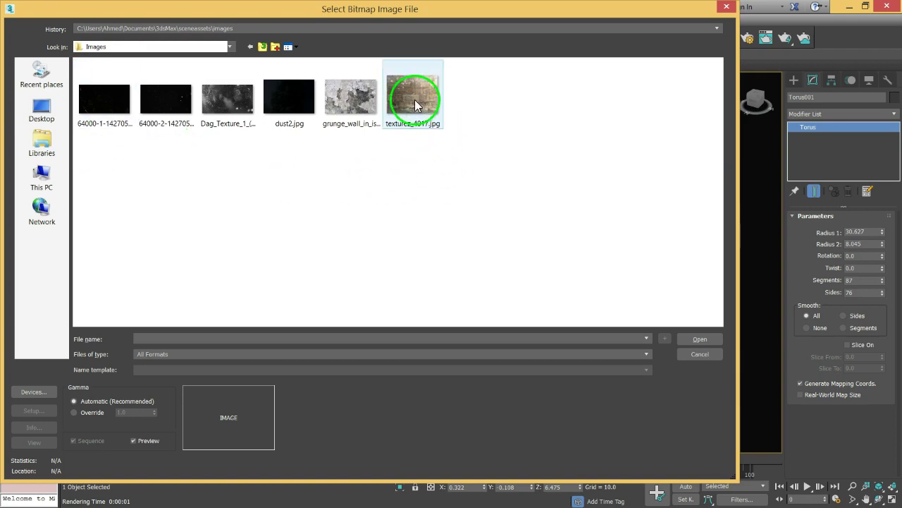
left_click(358, 97)
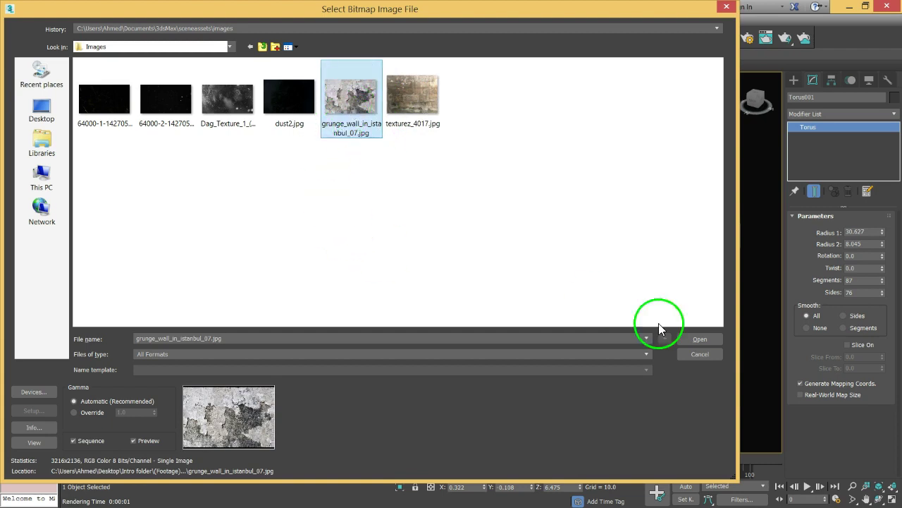
left_click(694, 340)
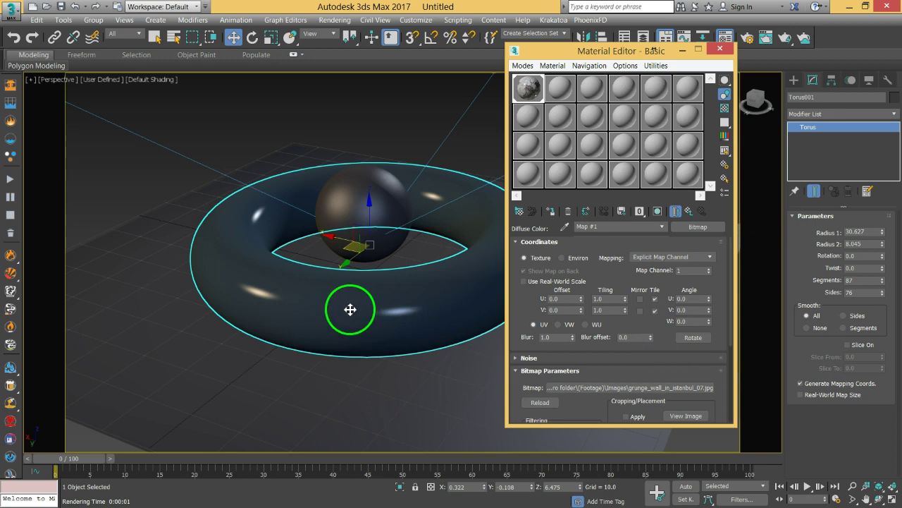
- Show the diffuse bitmap on the torus in the viewport and move the Material Editor clear of the torus
left_click(657, 211)
mouse_move(427, 262)
middle_mouse_down()
mouse_move(417, 273)
mouse_move(356, 268)
middle_mouse_up()
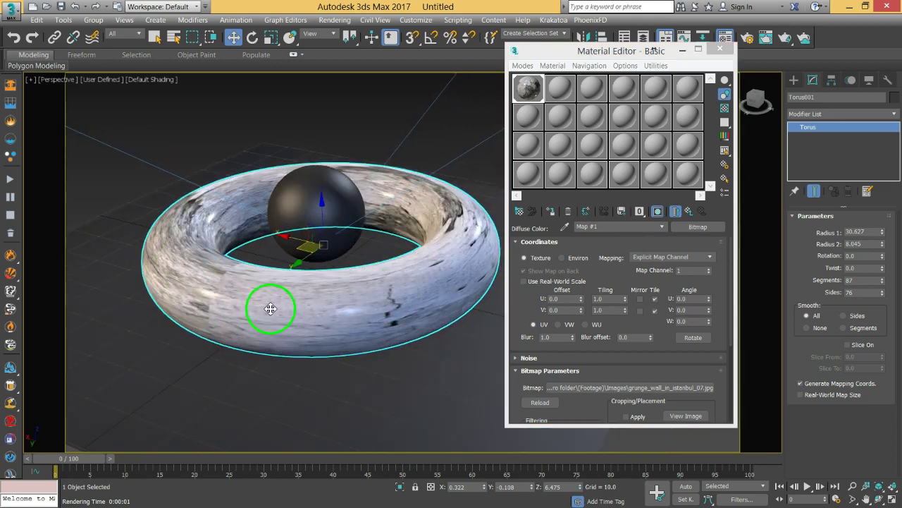
left_click_drag(584, 53, 640, 41)
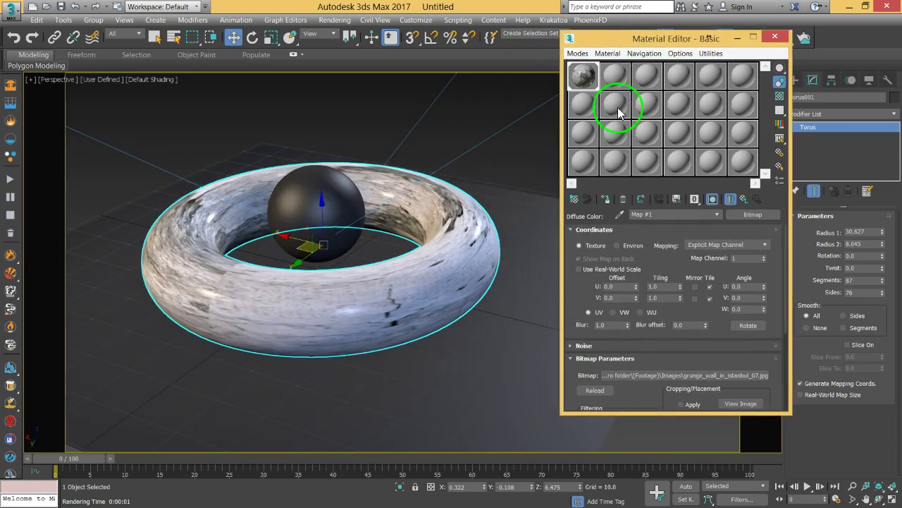
- Open a magnified preview of the Basic material's sample, enlarge it and place it beside the Material Editor
right_click(582, 77)
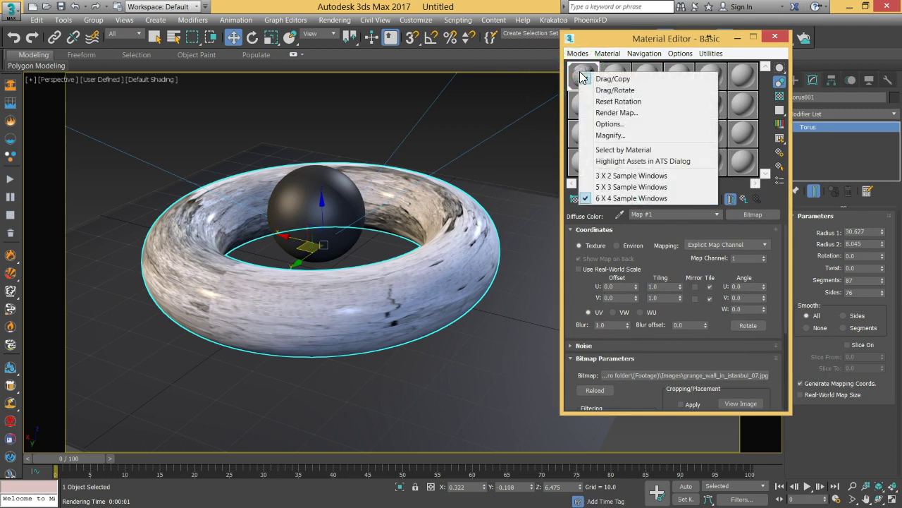
key("Escape")
double_click(583, 76)
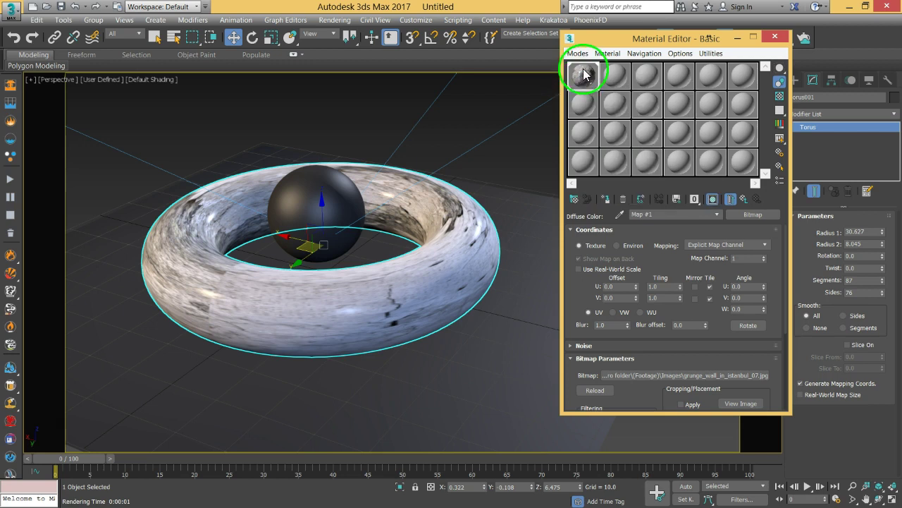
left_click_drag(118, 54, 501, 37)
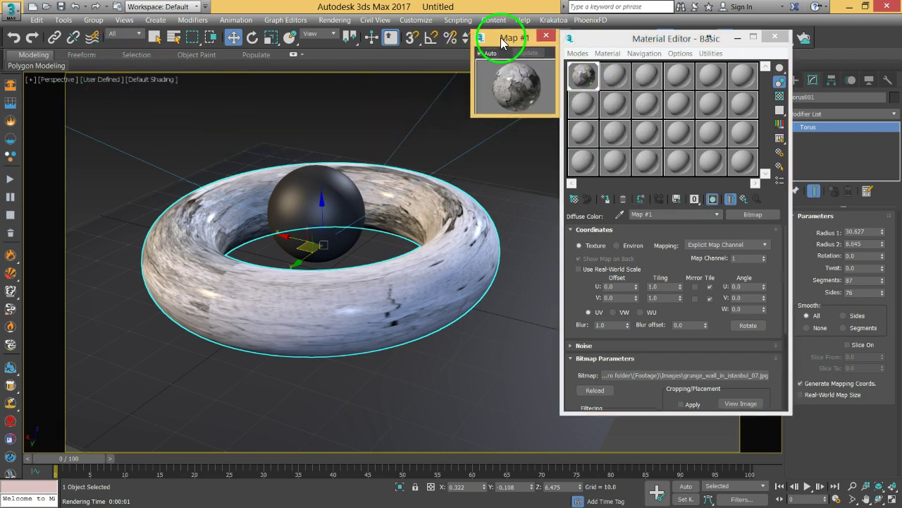
left_click_drag(473, 116, 321, 241)
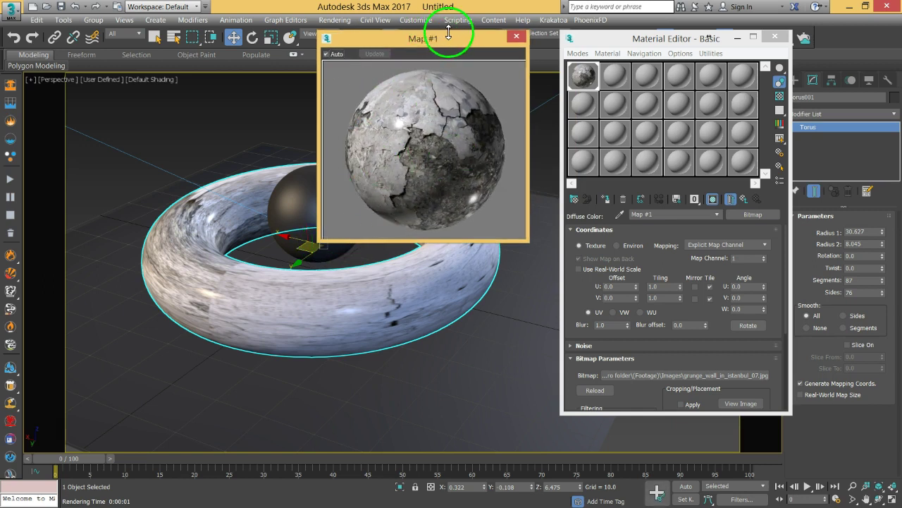
left_click_drag(444, 39, 473, 37)
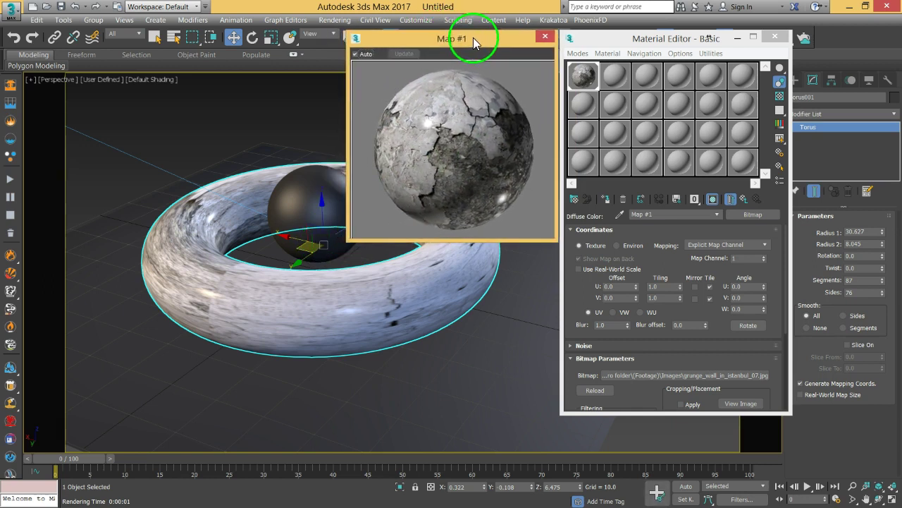
left_click(655, 252)
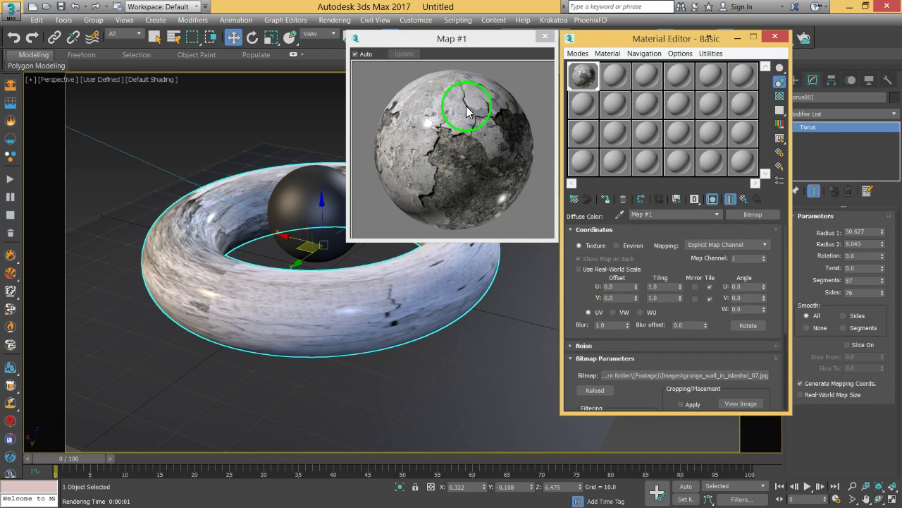
- Go up to the parent material, return to the diffuse bitmap's settings and set its Blur to 0.01
left_click(744, 200)
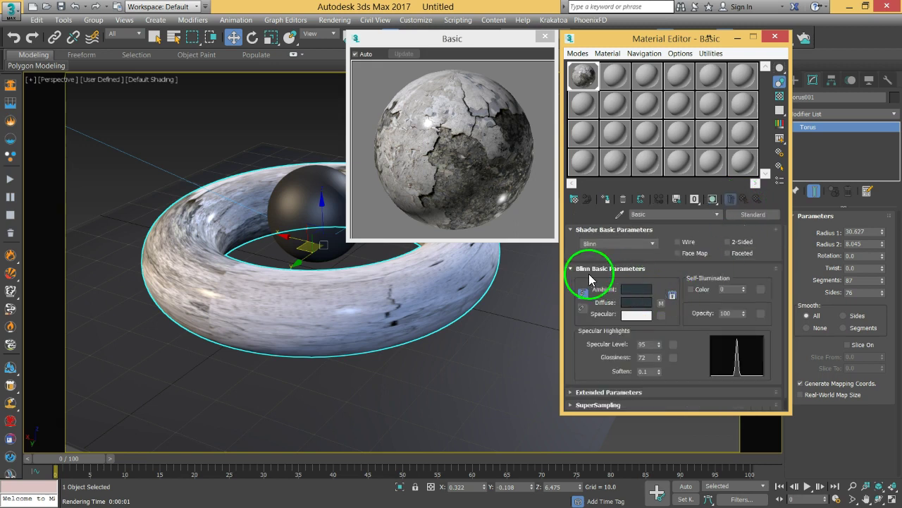
left_click(662, 304)
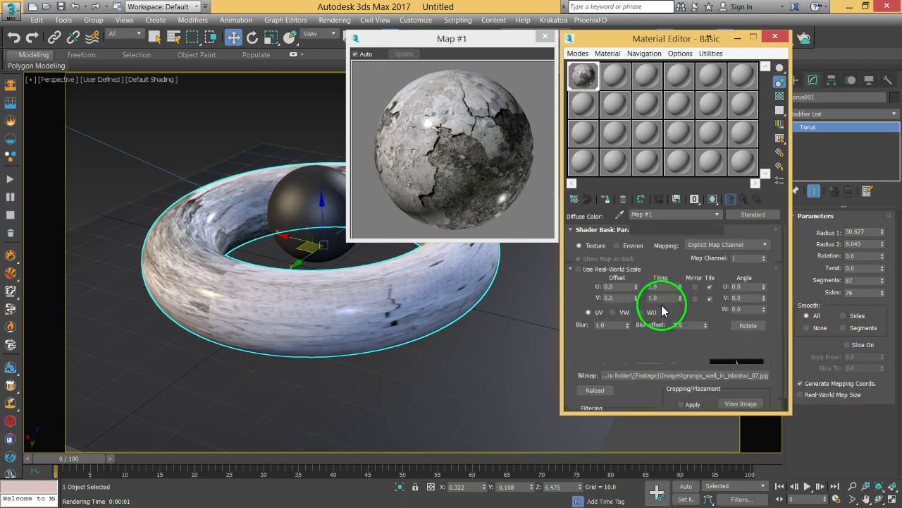
left_click_drag(655, 339, 651, 296)
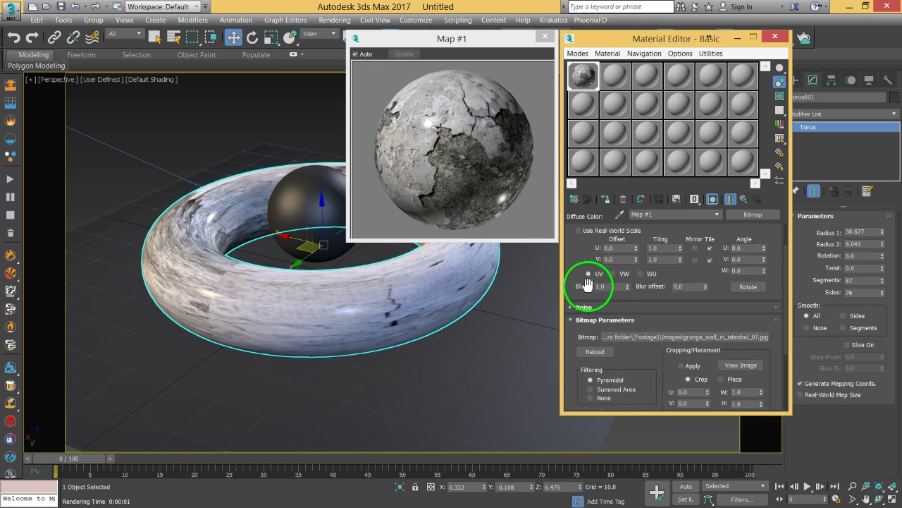
left_click_drag(627, 286, 622, 375)
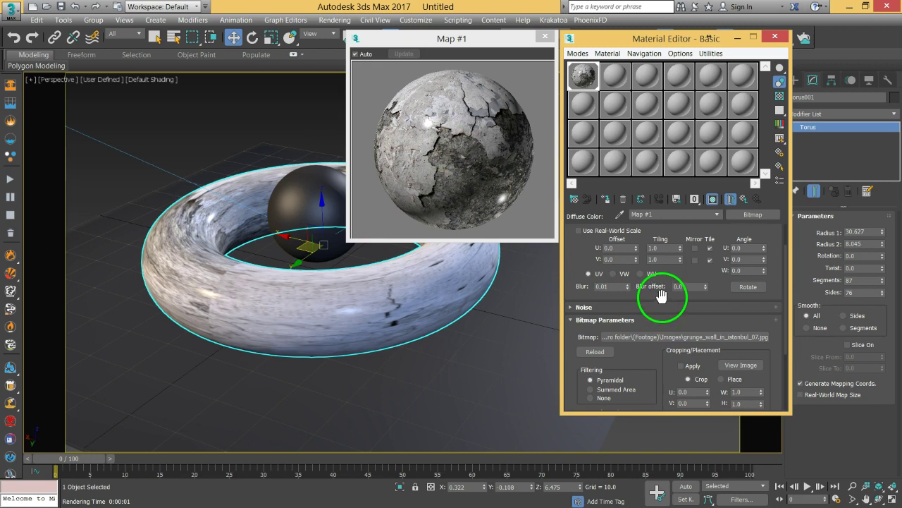
scroll(656, 298, "up", 1)
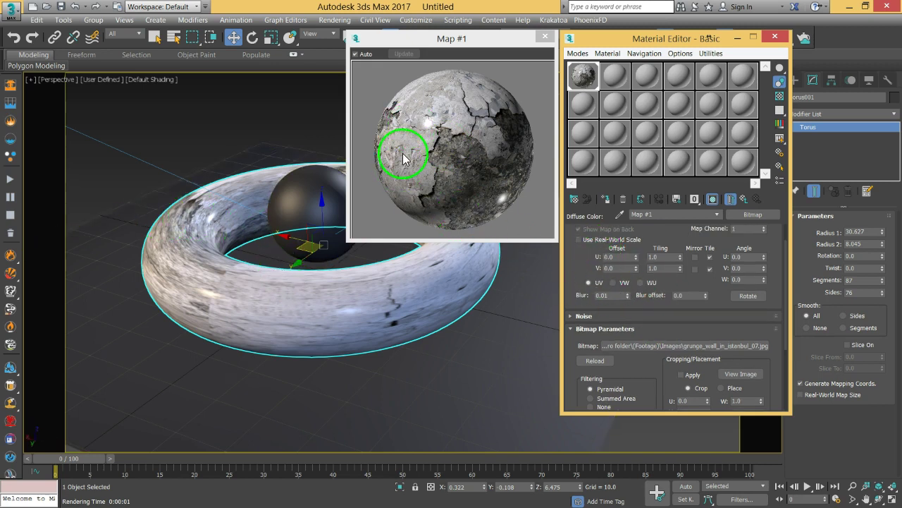
- Set the diffuse bitmap's tiling to 3.0 in both U and V and inspect the texture on the preview sphere
double_click(672, 256)
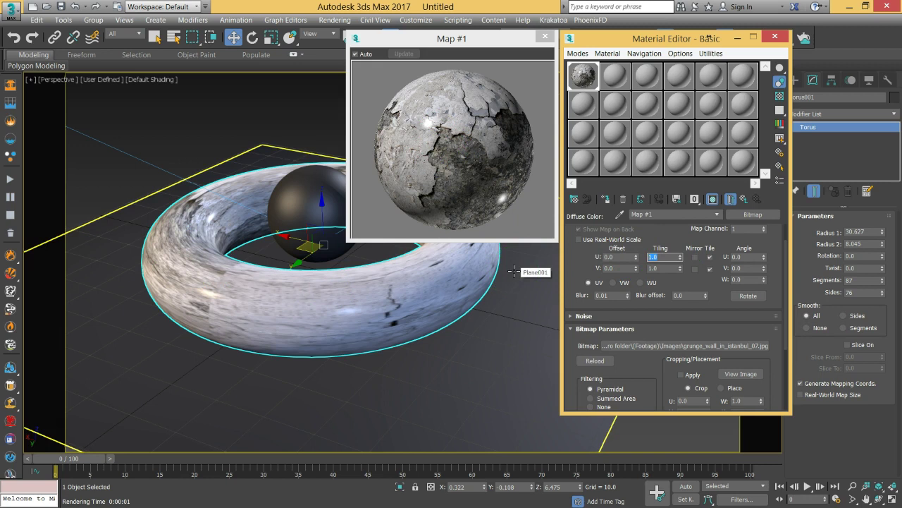
key("Tab")
key("Return")
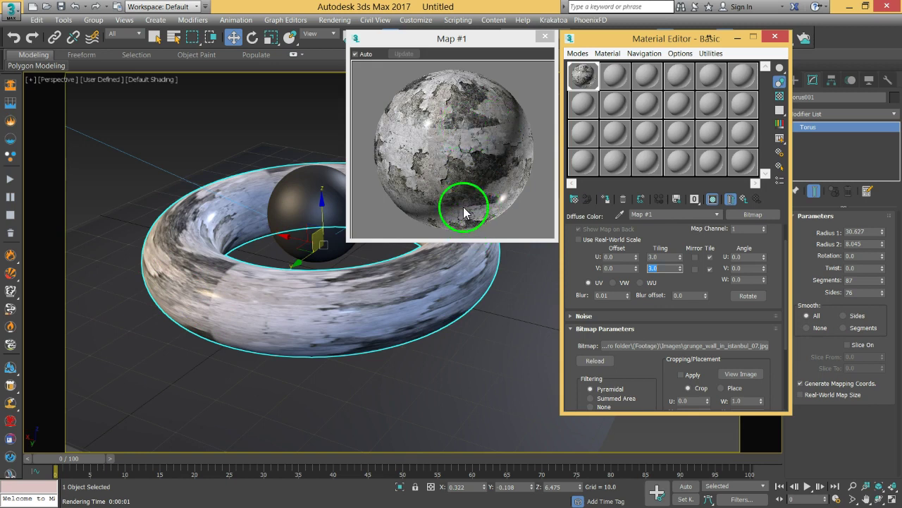
left_click_drag(475, 154, 463, 134)
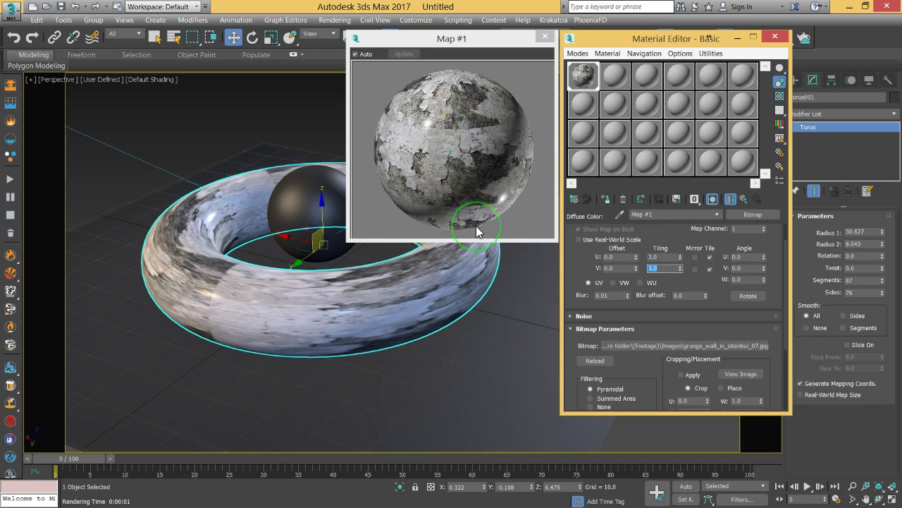
left_click_drag(476, 226, 483, 135)
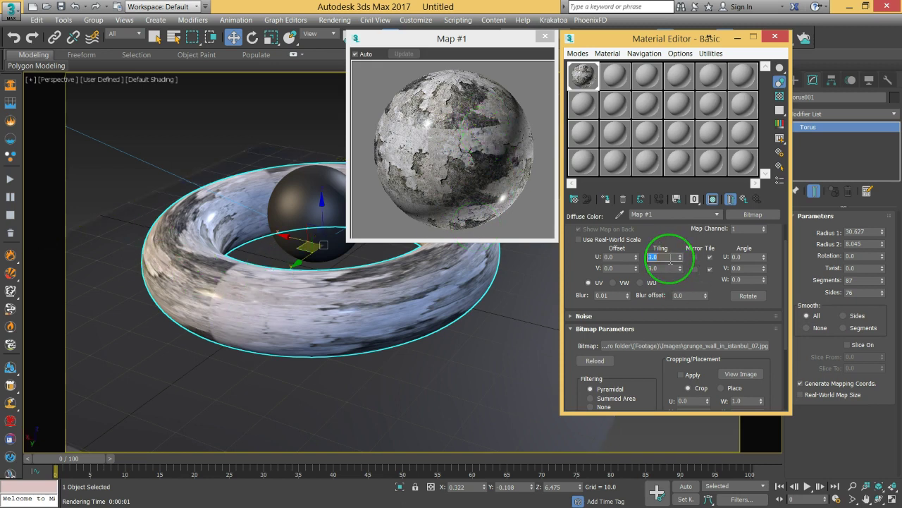
- Try a tiling of 2.0 in both U and V on the diffuse bitmap, and restore both to 1.0
key("Tab")
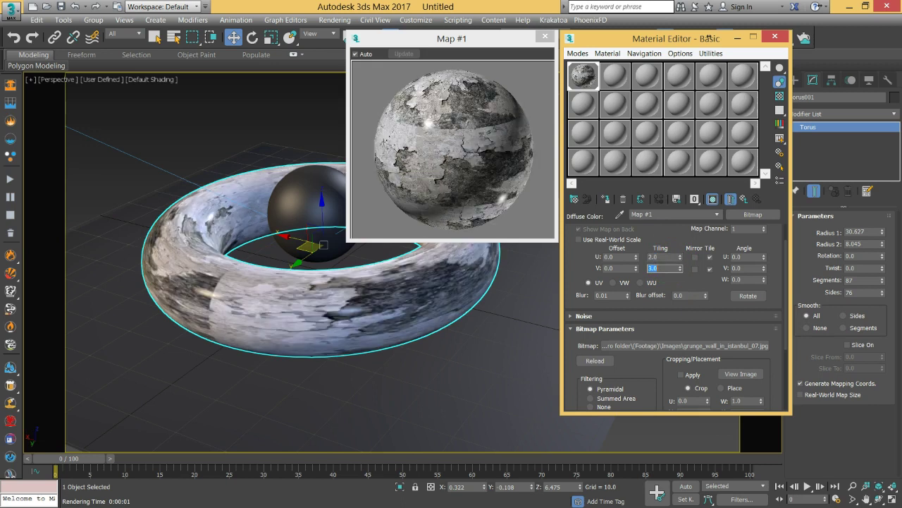
key("Return")
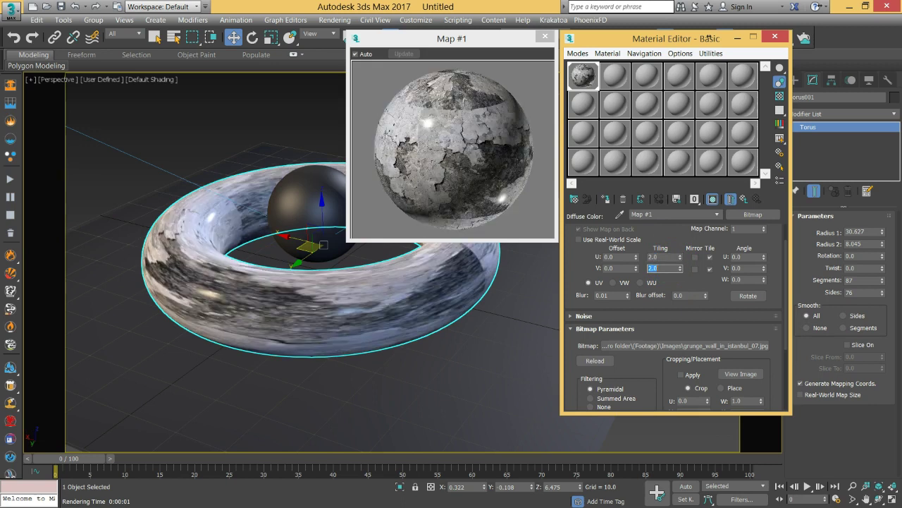
left_click(661, 258)
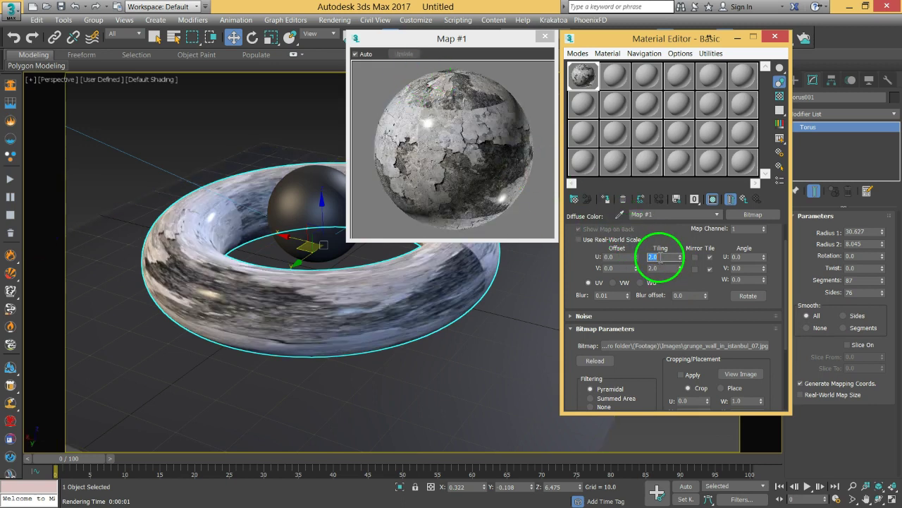
type("1")
key("Return")
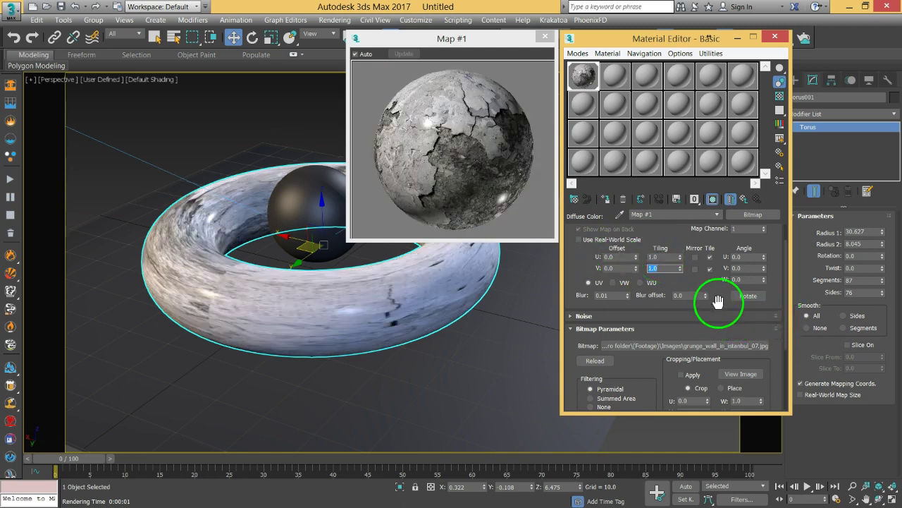
- Replace the diffuse bitmap's image file with texturez_4017.jpg from the Images folder
left_click_drag(718, 301, 719, 218)
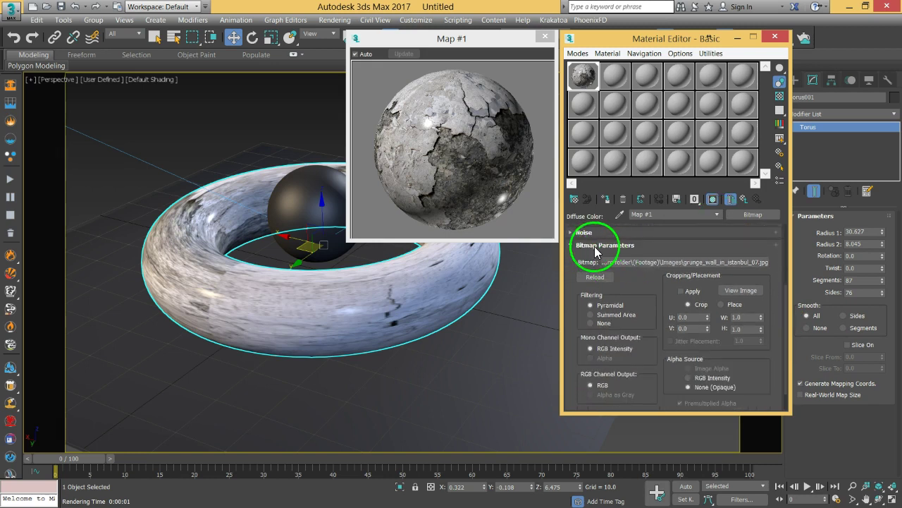
left_click(734, 263)
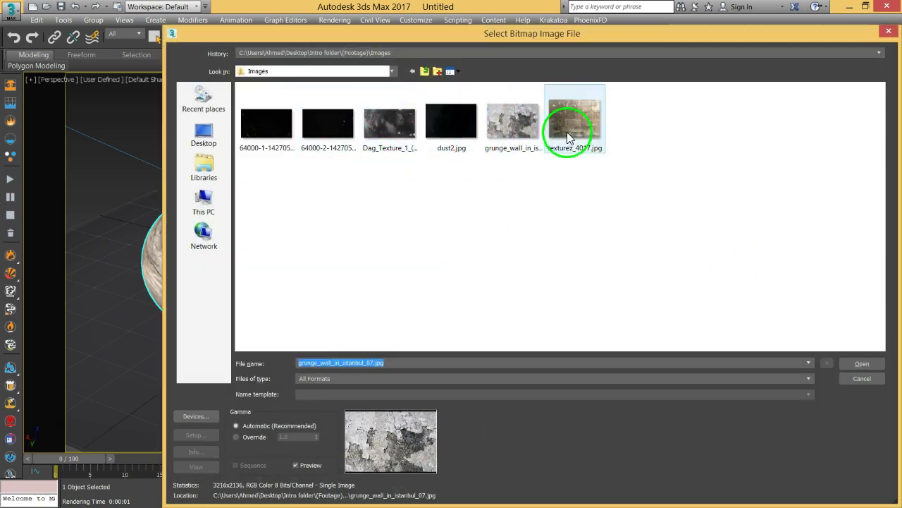
left_click(575, 121)
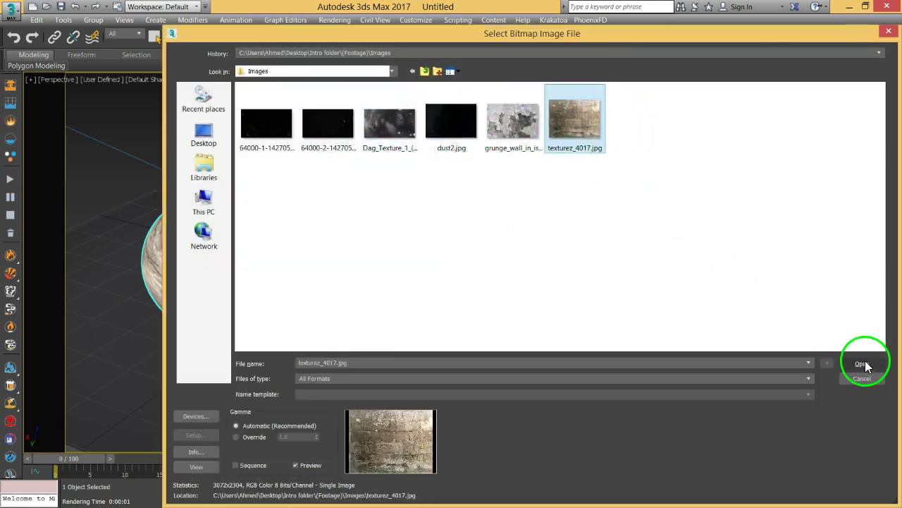
left_click(862, 363)
left_click_drag(452, 181, 550, 300)
left_click_drag(715, 246, 650, 384)
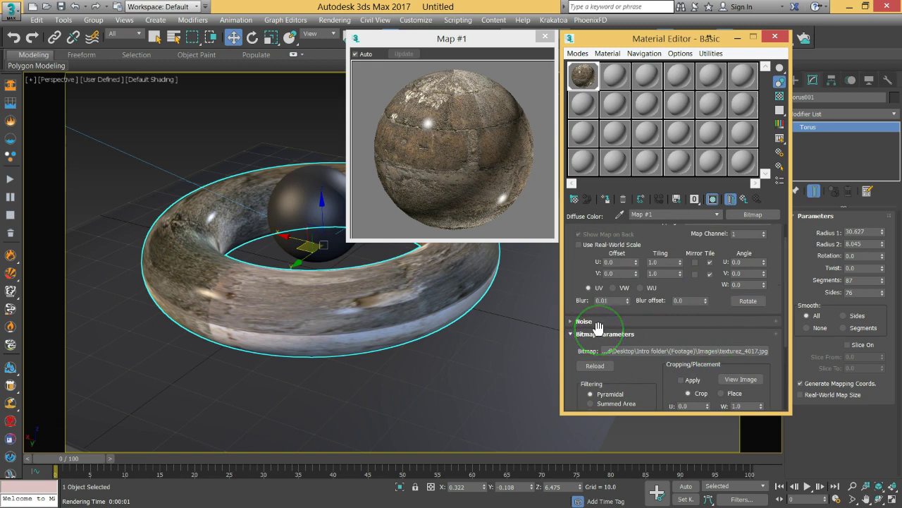
- Turn off the diffuse bitmap's Tile option in U and V, and turn both back on
left_click(710, 262)
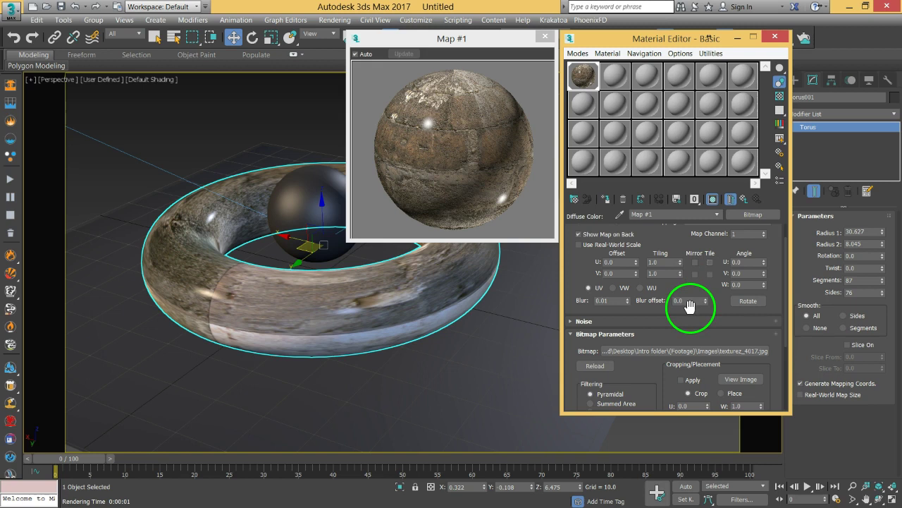
left_click(710, 274)
left_click(710, 262)
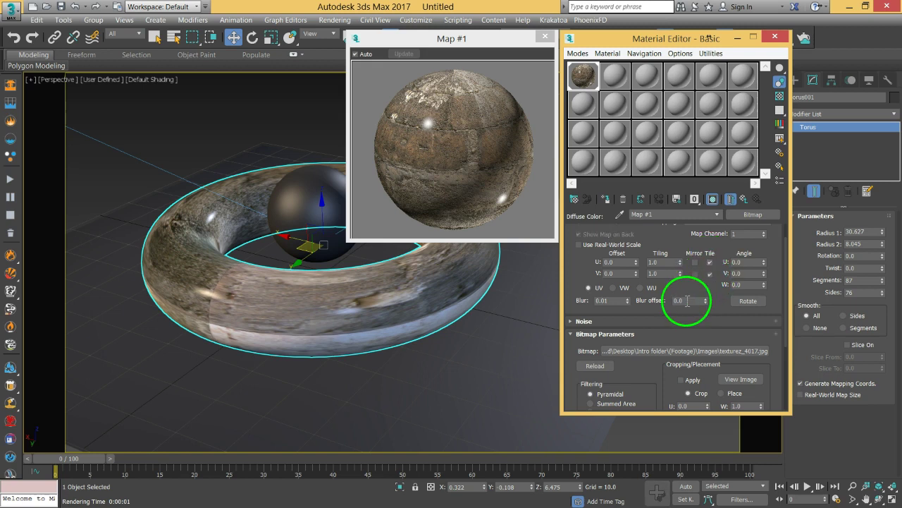
- Try a V angle of 24.0, a W angle of 64.0 and a changed U angle on the bitmap, resetting each to 0.0
mouse_move(764, 273)
left_mouse_down()
mouse_move(763, 251)
mouse_move(763, 261)
left_mouse_up()
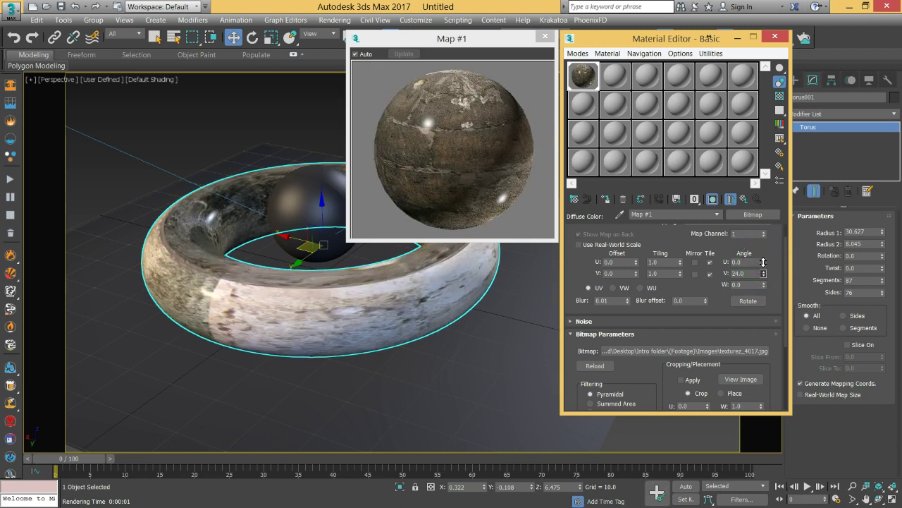
right_click(764, 274)
left_click_drag(764, 285, 764, 255)
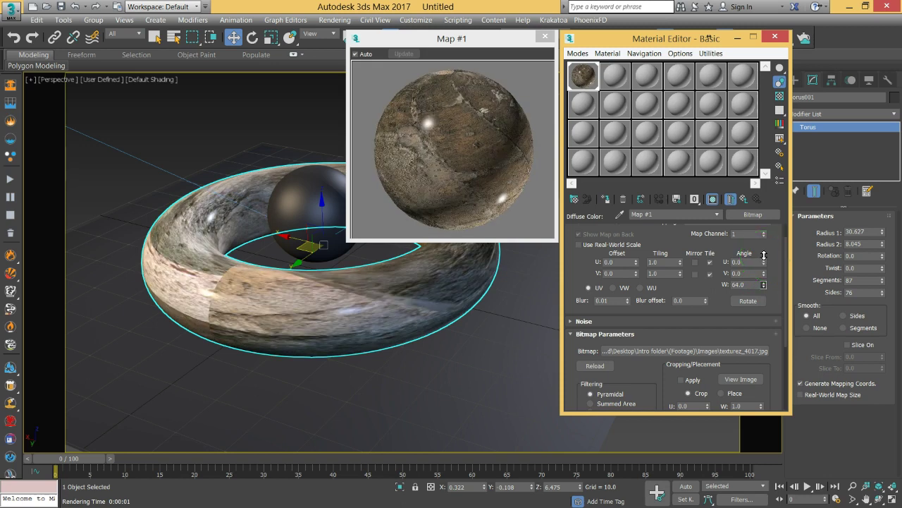
right_click(766, 281)
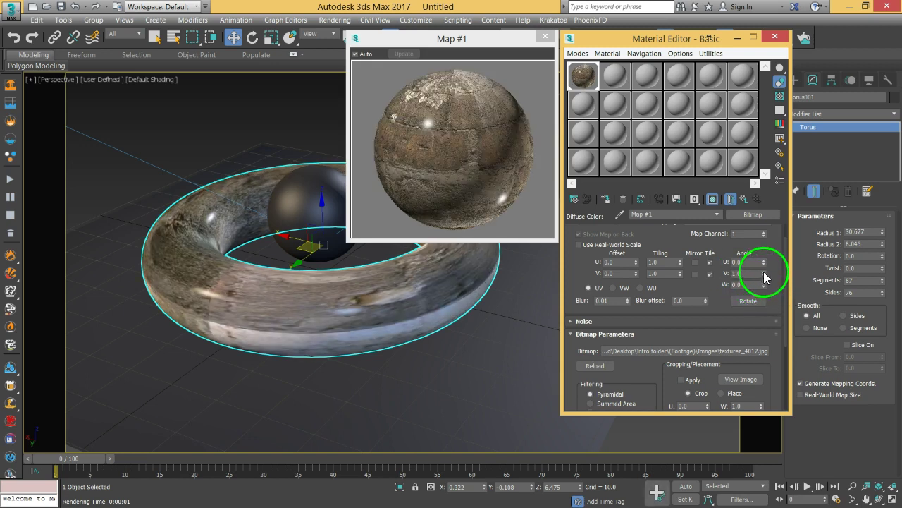
right_click(766, 275)
left_click_drag(763, 262, 764, 251)
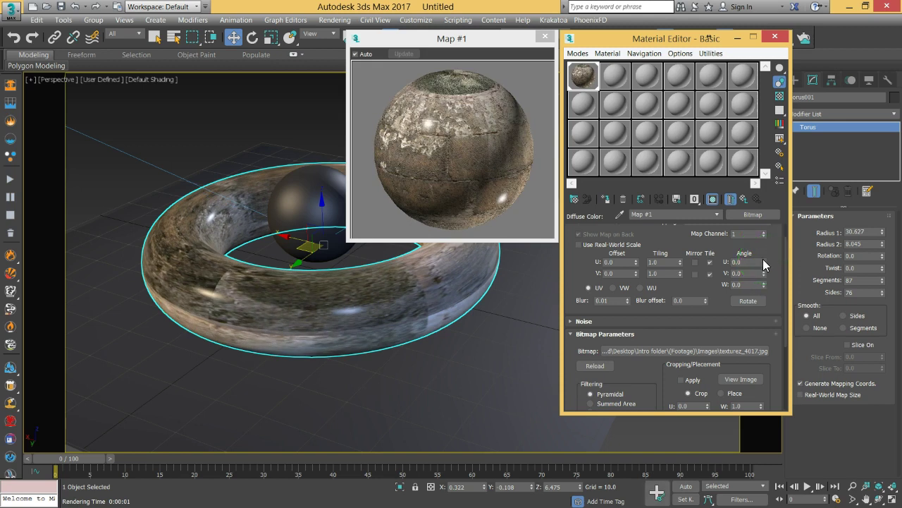
left_click(524, 222)
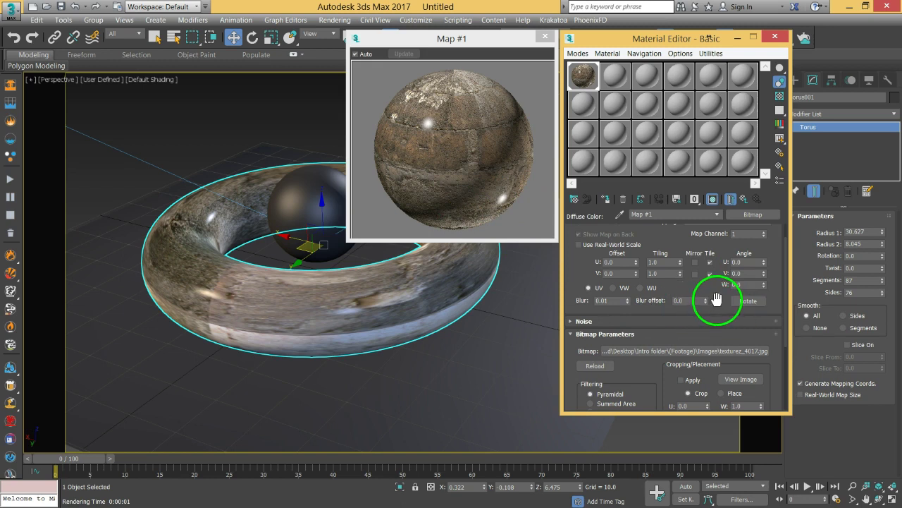
- Return to the Basic material's parameters and set its Specular Level to 40 and Glossiness to 23
left_click(743, 199)
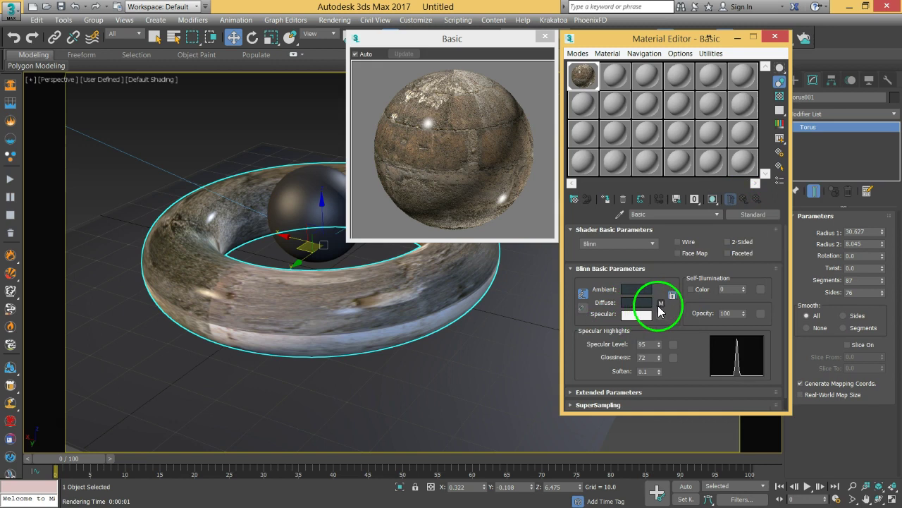
scroll(673, 322, "down", 1)
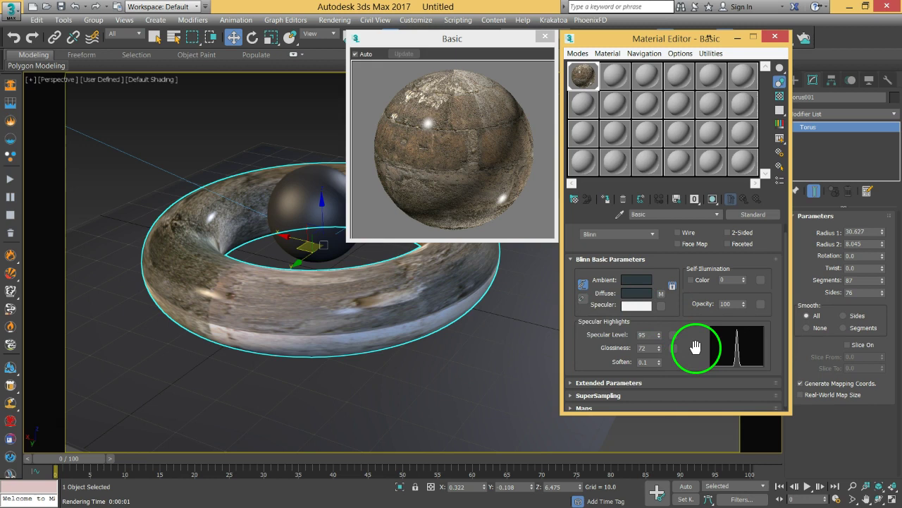
left_click_drag(694, 346, 692, 342)
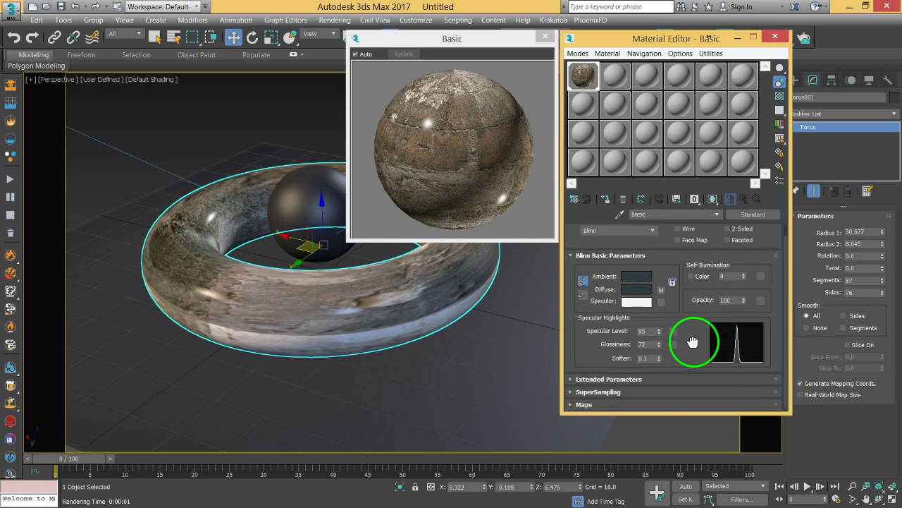
left_click_drag(657, 346, 658, 364)
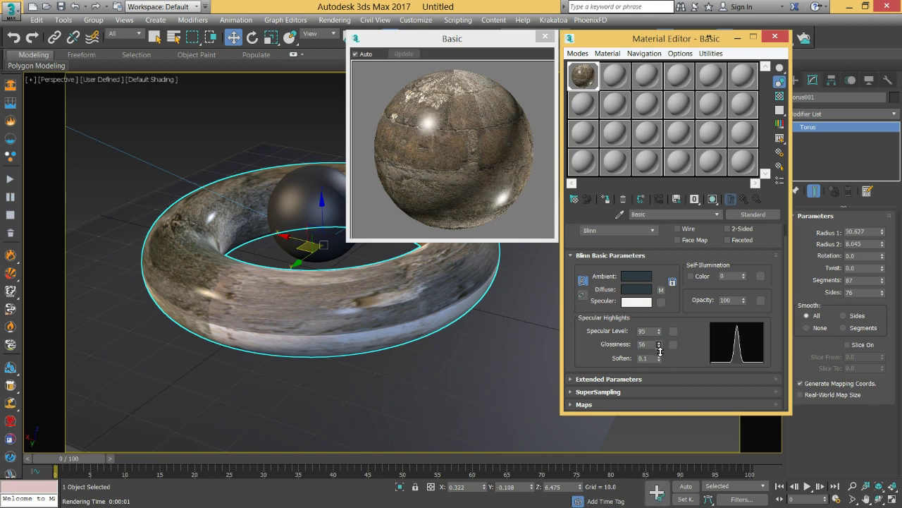
left_click_drag(659, 344, 660, 360)
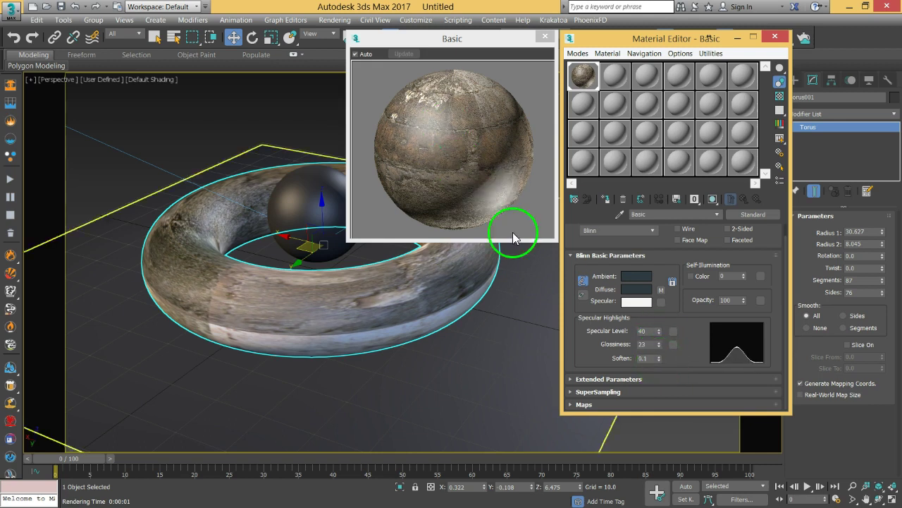
- Load Dag_Texture_1_(Optical_Flare).png as a bitmap in the Glossiness map slot and set its Blur to 0.01
left_click(672, 345)
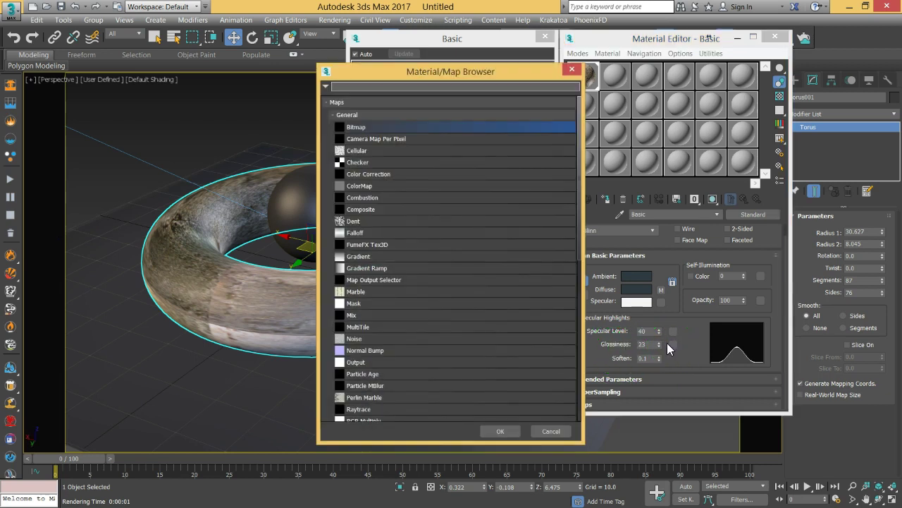
double_click(363, 127)
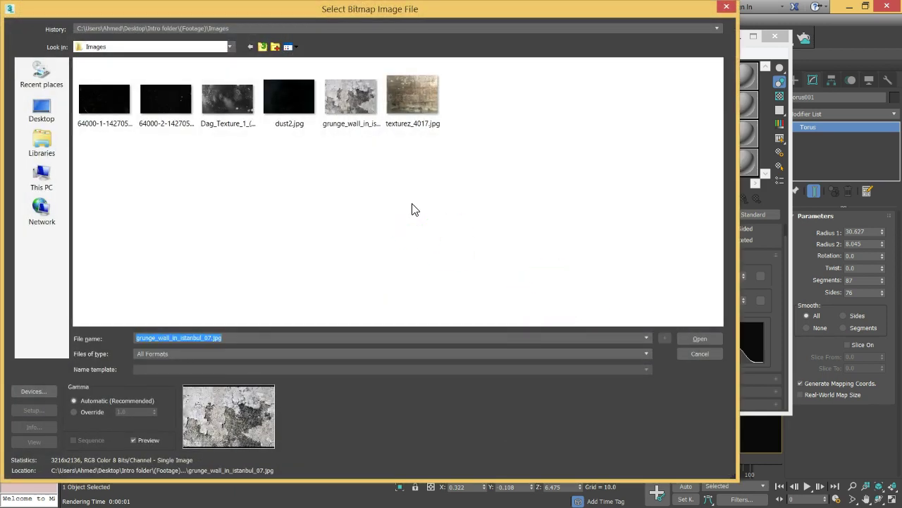
left_click(395, 207)
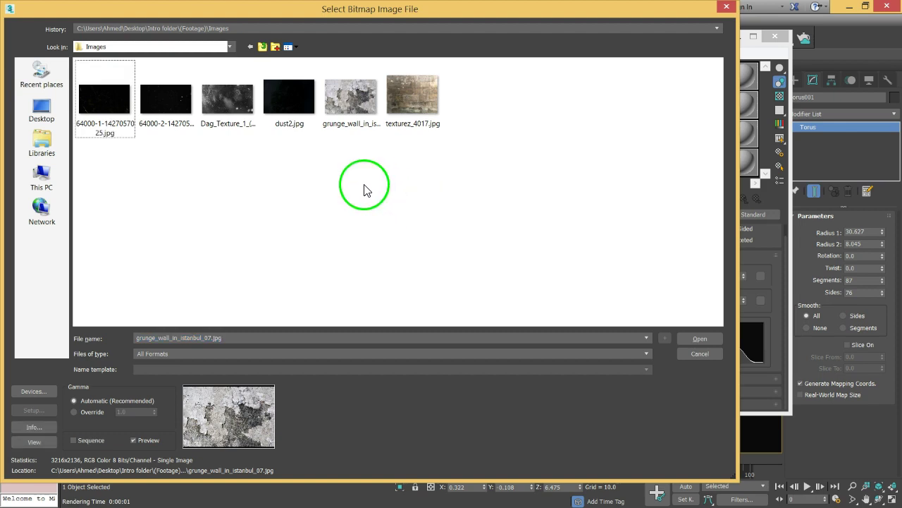
scroll(364, 187, "up", 4, "ctrl")
left_click(450, 156)
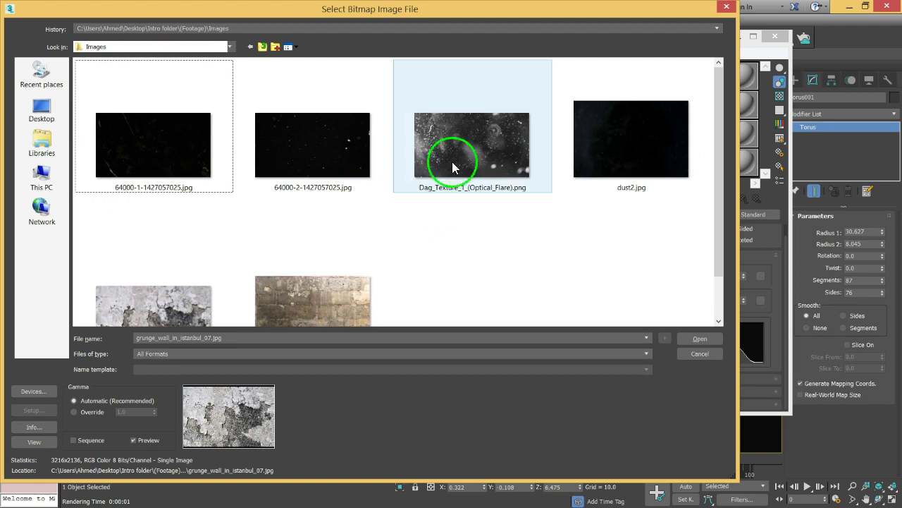
left_click(696, 339)
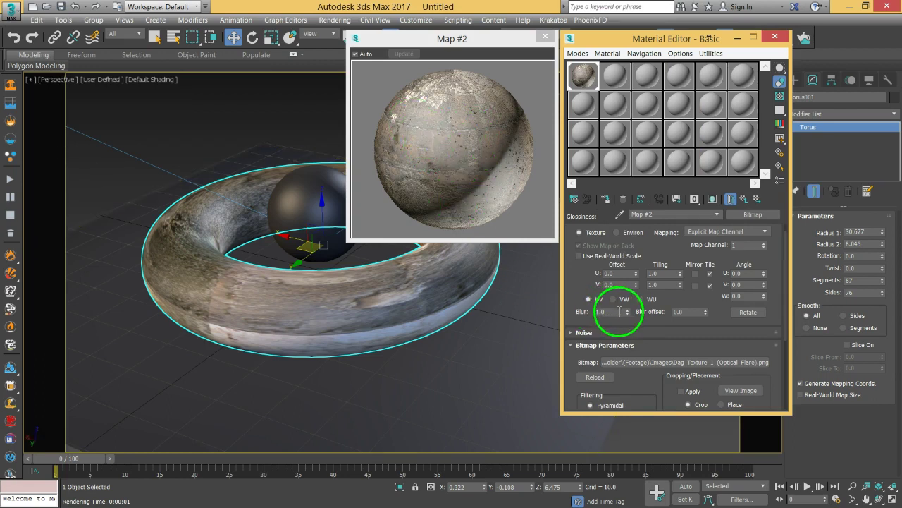
left_click_drag(627, 312, 625, 394)
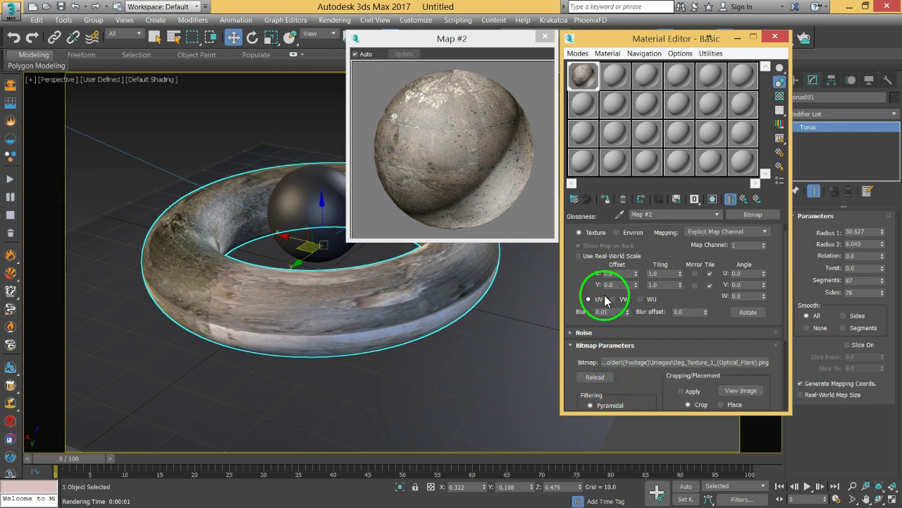
left_click(743, 202)
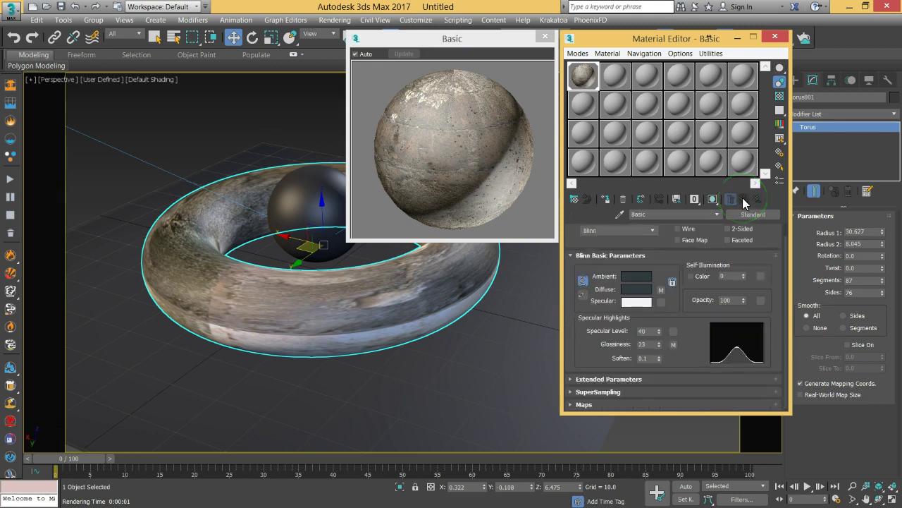
- Set the material's Specular Level to 36 and Glossiness to 54, and clear the map from the Glossiness slot
mouse_move(666, 352)
left_mouse_down()
mouse_move(649, 301)
mouse_move(649, 342)
mouse_move(659, 328)
mouse_move(656, 366)
mouse_move(654, 359)
left_mouse_up()
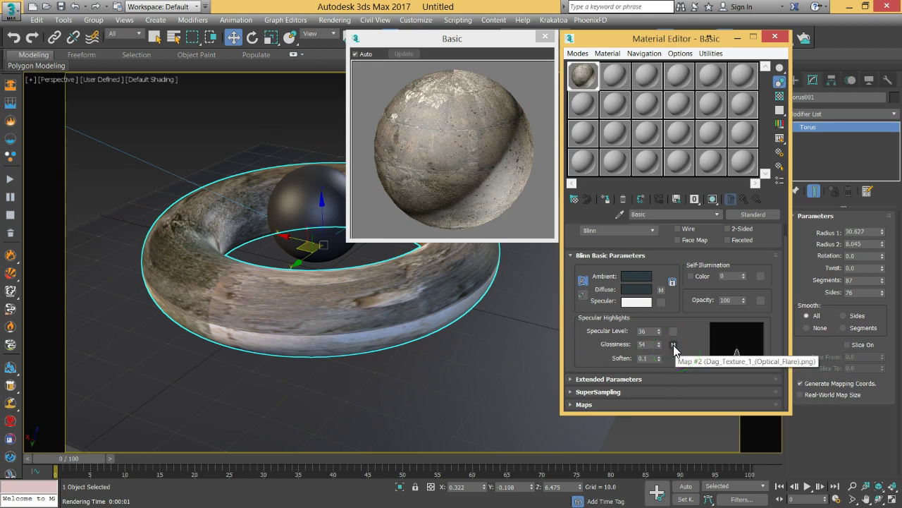
left_click(677, 344)
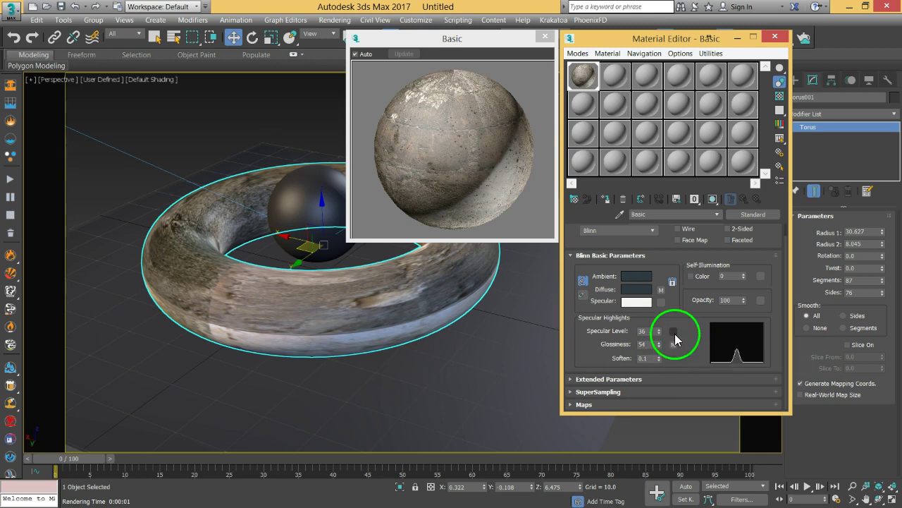
key("ctrl+z")
right_click(673, 345)
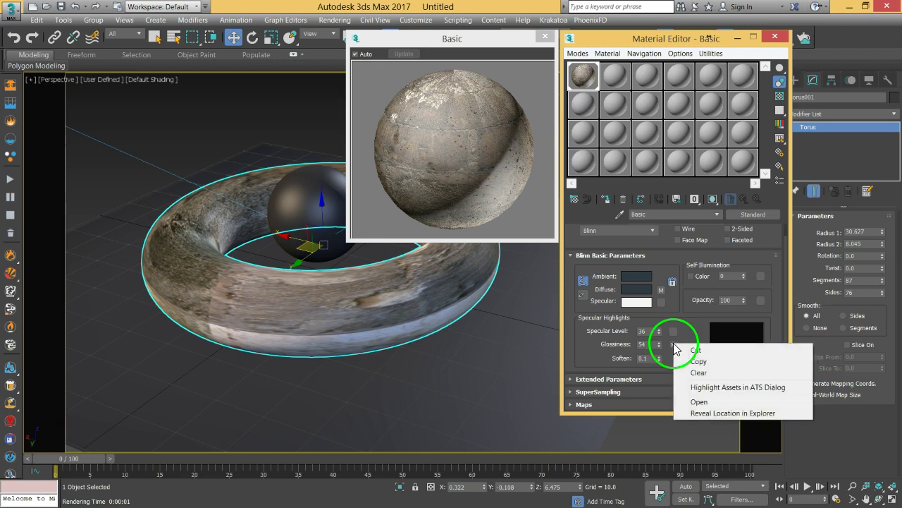
left_click(701, 373)
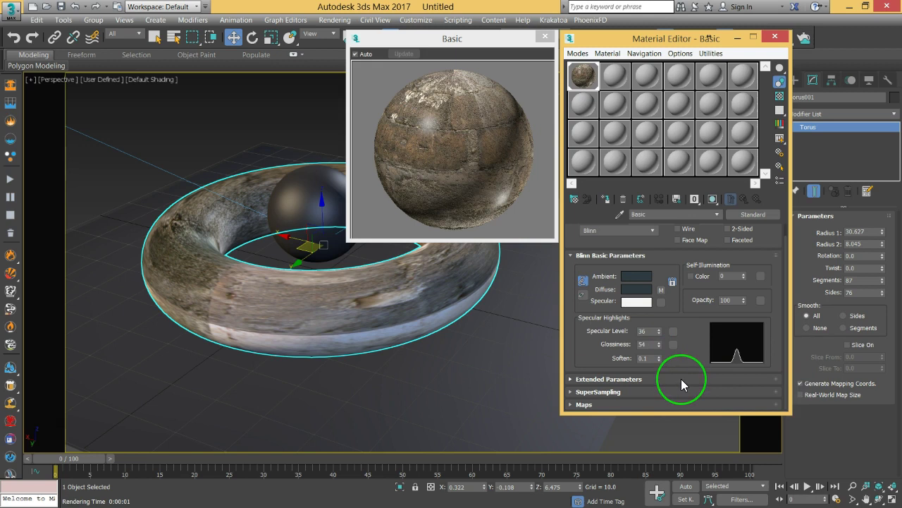
left_click_drag(695, 329, 689, 362)
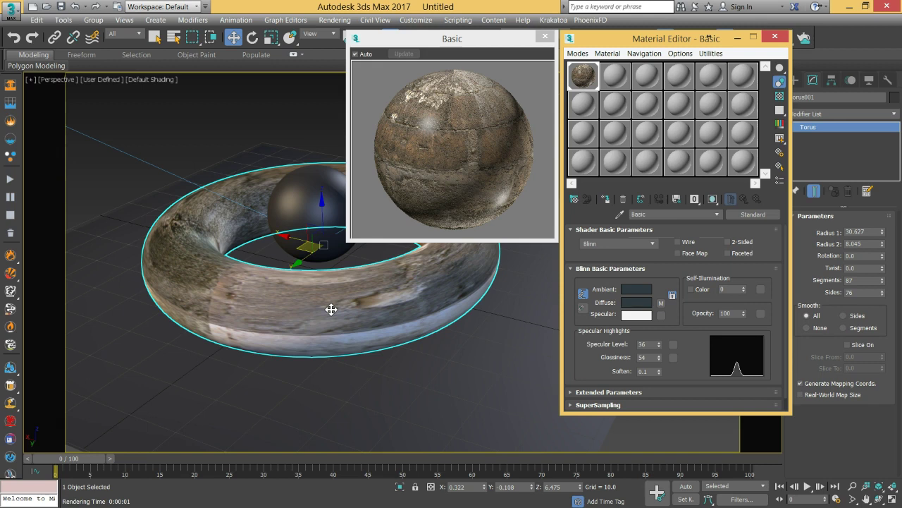
left_click(468, 276)
left_click(397, 314)
left_click(390, 325)
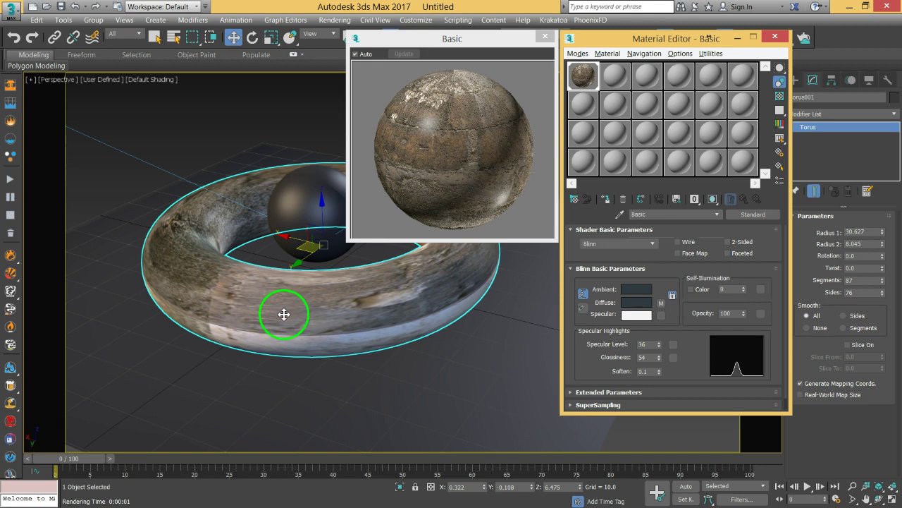
left_click_drag(625, 40, 583, 178)
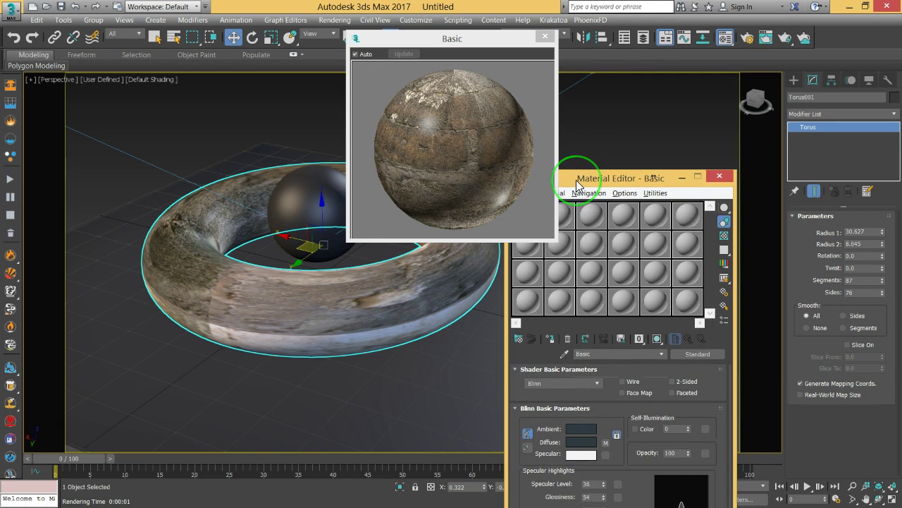
left_click_drag(576, 180, 630, 44)
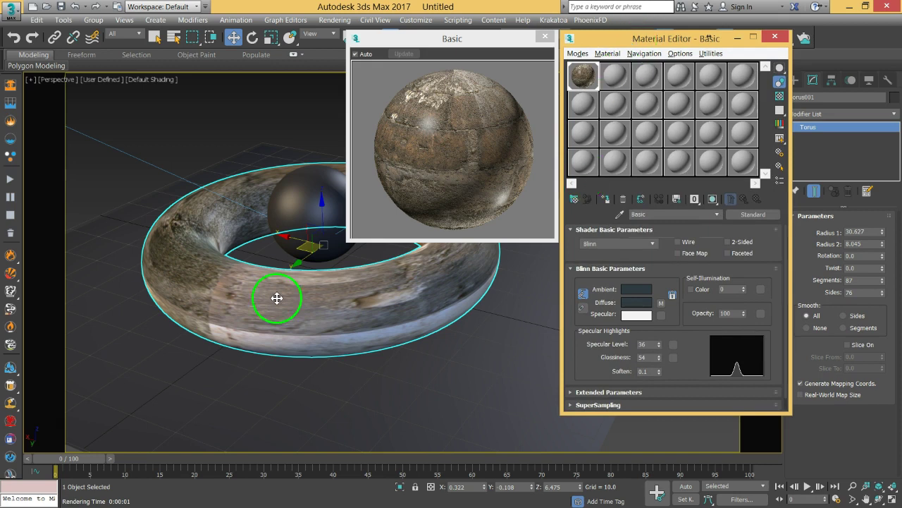
- Add a UVW Map modifier to the torus
middle_click_drag(276, 298, 245, 298)
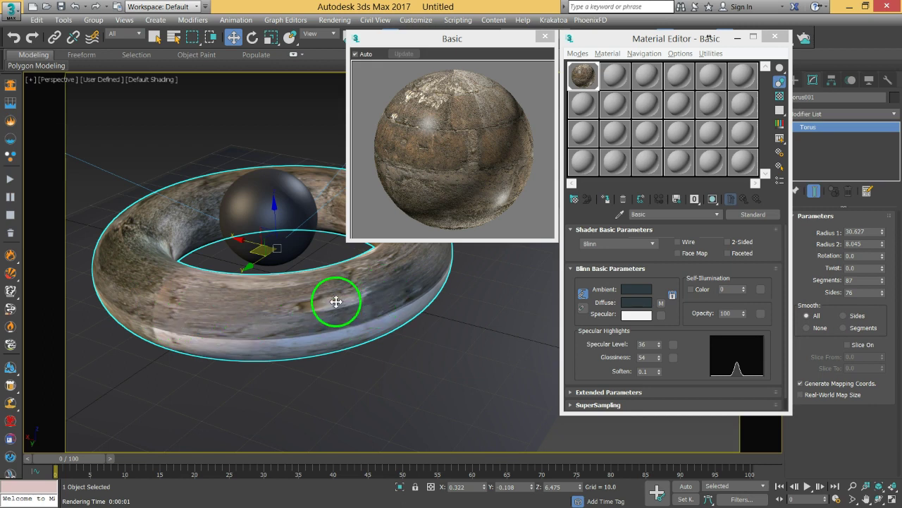
left_click_drag(636, 36, 594, 34)
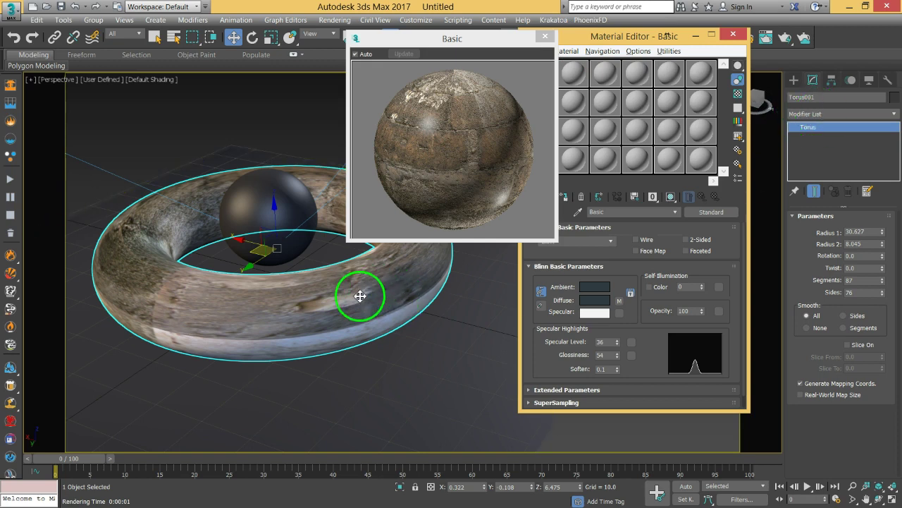
left_click(828, 114)
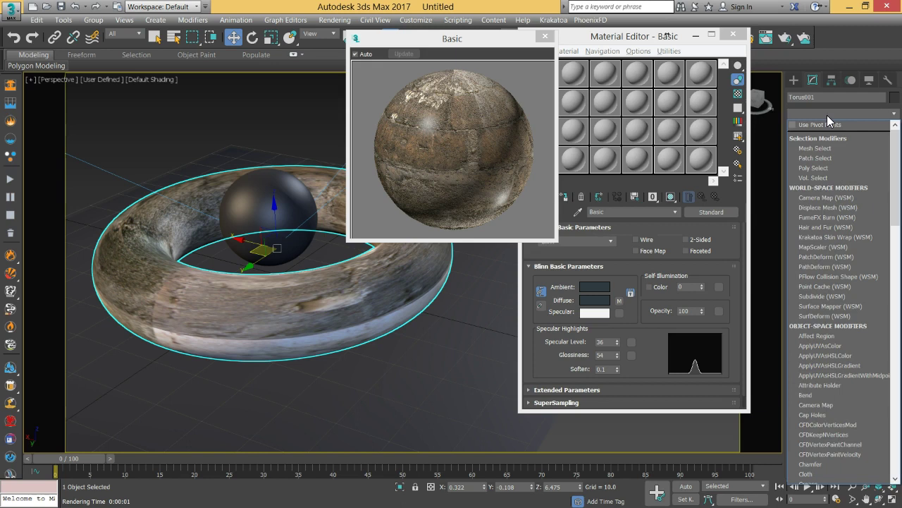
type("uv")
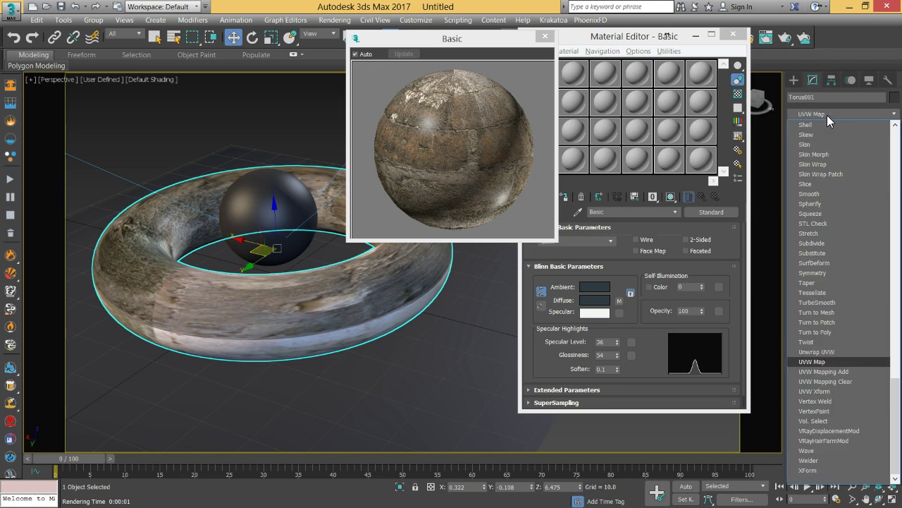
left_click(846, 363)
left_click(829, 364)
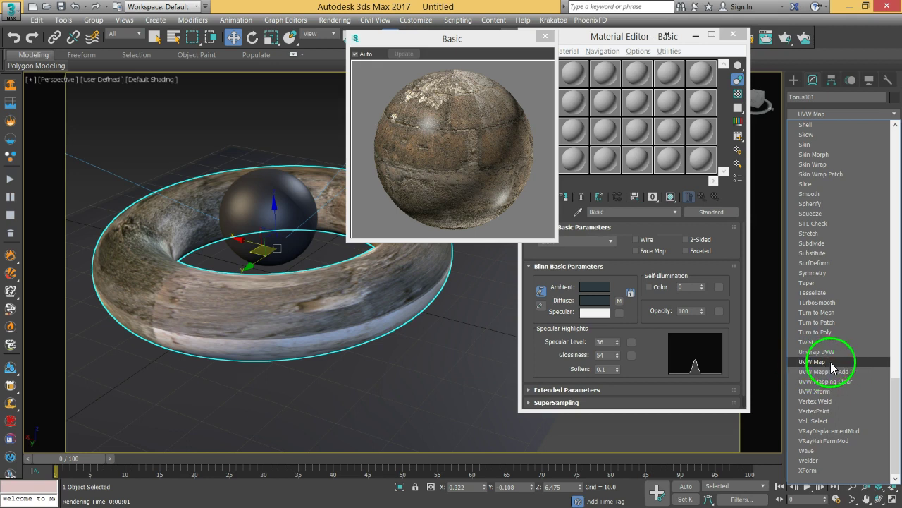
left_click(818, 367)
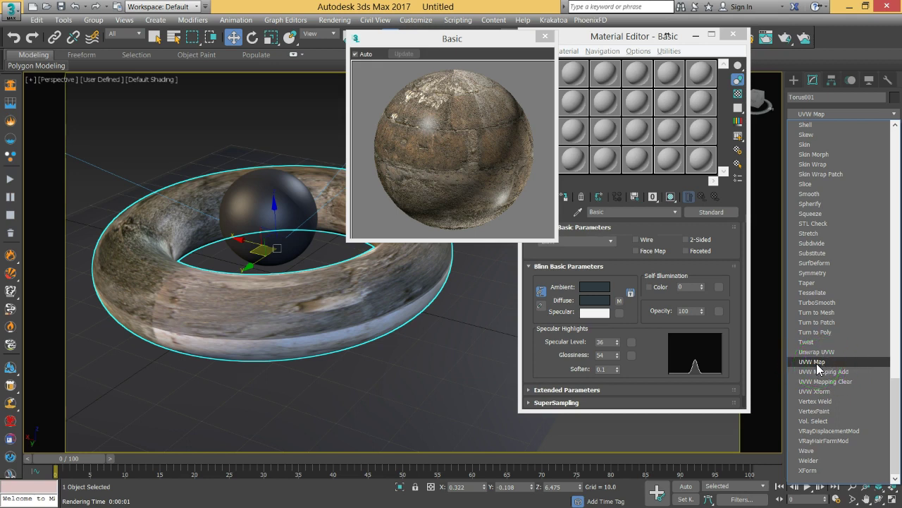
left_click(819, 363)
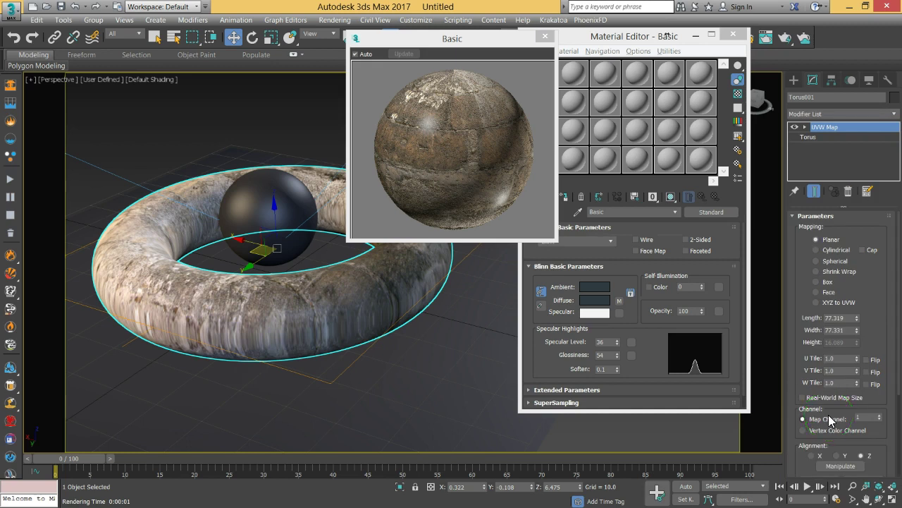
left_click(120, 379)
left_click(251, 337)
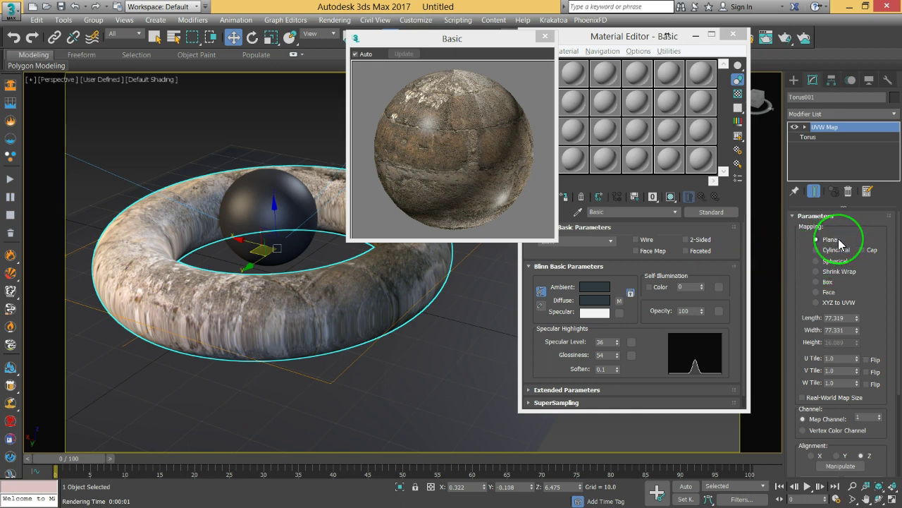
- Activate the UVW Map modifier's gizmo and try raising and lowering it along the Z axis
left_click(804, 127)
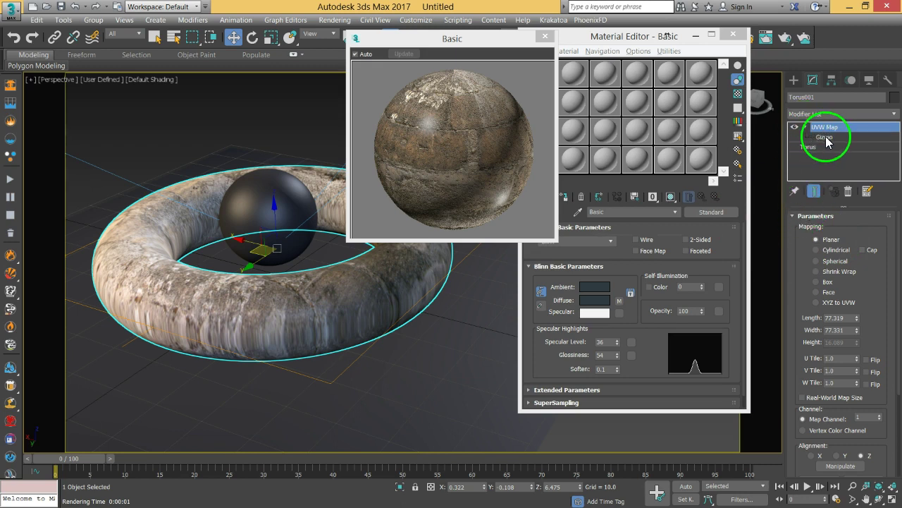
left_click(827, 138)
left_click_drag(273, 211, 285, 161)
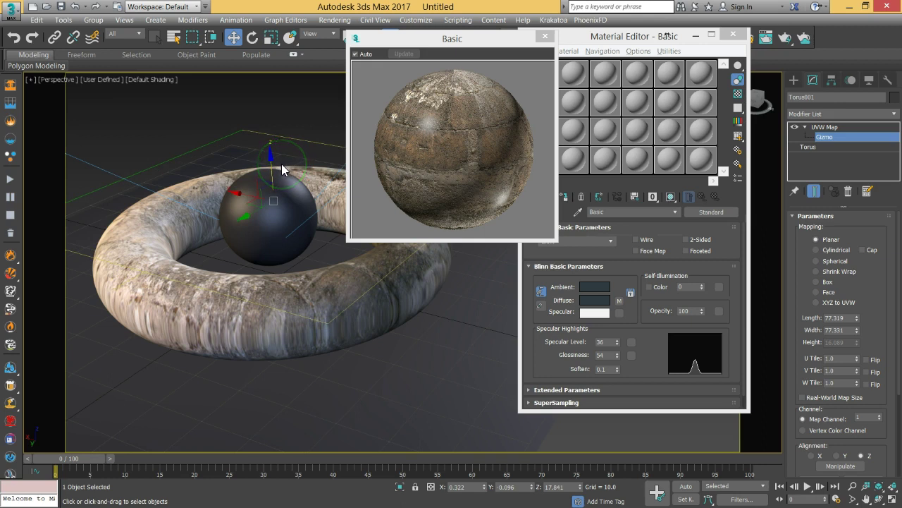
key("s")
left_click_drag(275, 158, 293, 185)
left_click(252, 37)
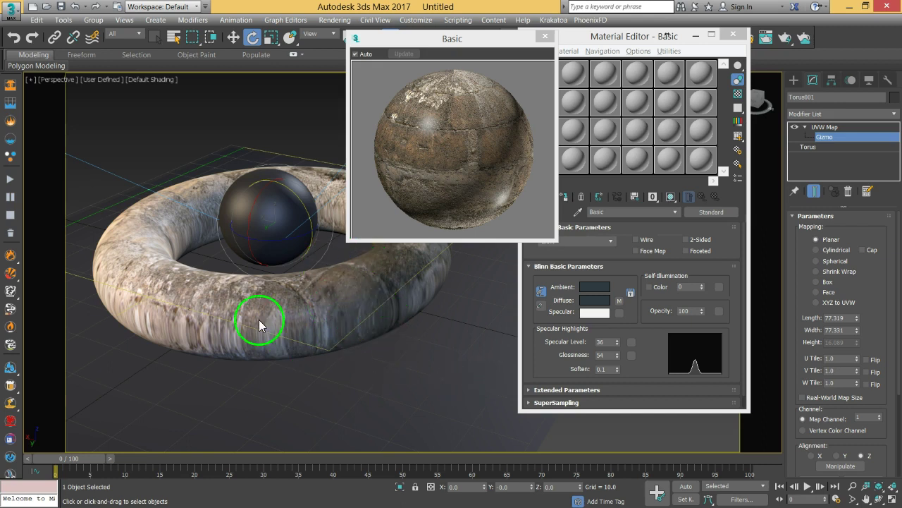
- Try Cylindrical and Spherical mapping on the UVW Map modifier, and choose Box mapping
left_click(836, 251)
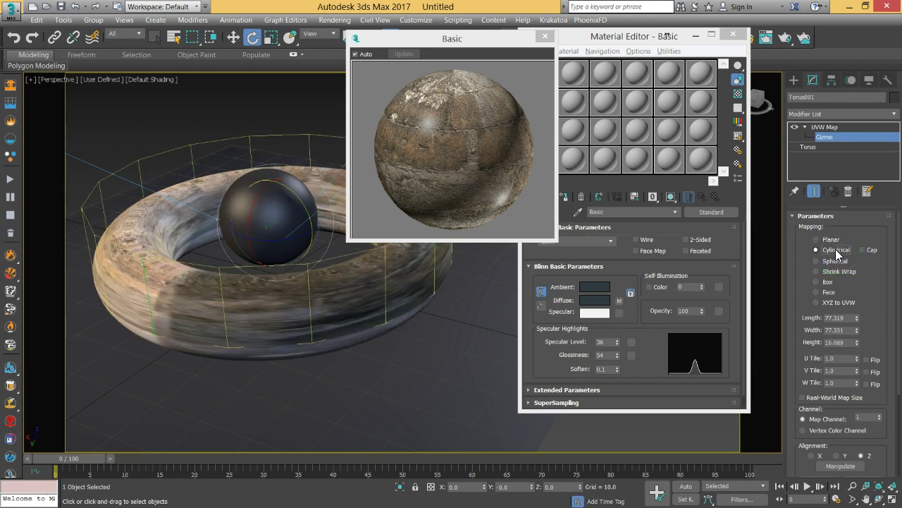
left_click(836, 260)
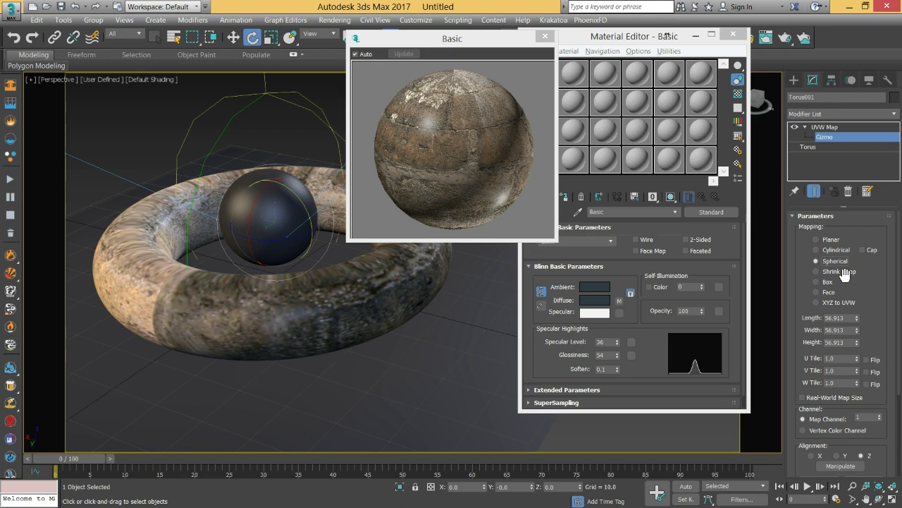
left_click(832, 262)
left_click(821, 281)
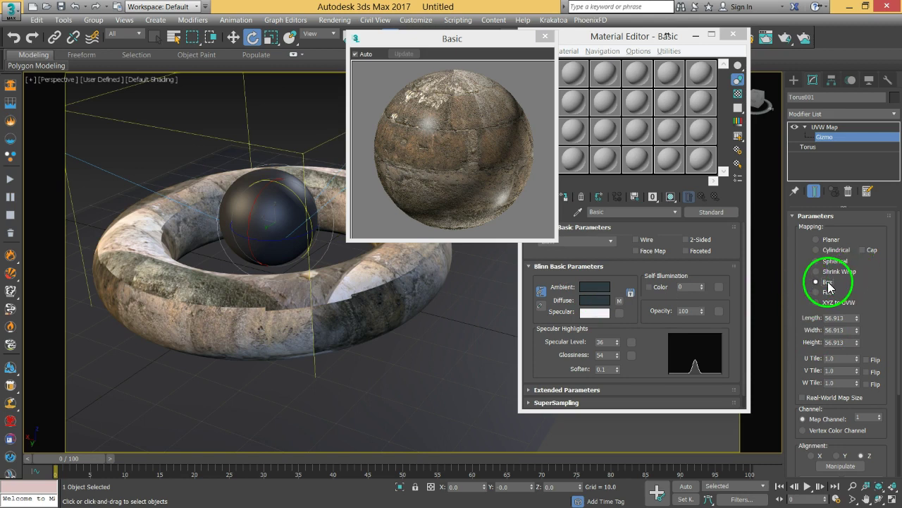
- Scale the box mapping gizmo down uniformly so the texture repeats over the torus
left_click(272, 37)
mouse_move(263, 224)
left_mouse_down()
mouse_move(272, 266)
mouse_move(271, 214)
left_mouse_up()
left_click_drag(269, 244, 227, 321)
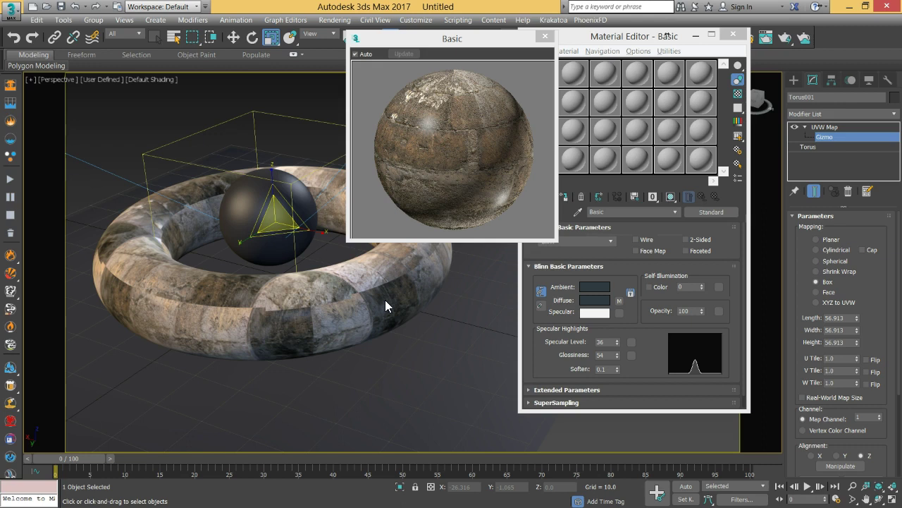
left_click(391, 284)
mouse_move(390, 285)
left_mouse_down()
mouse_move(399, 276)
mouse_move(369, 284)
mouse_move(448, 195)
left_mouse_up()
- Fit the box mapping gizmo to the torus's dimensions
left_click_drag(832, 379, 878, 257)
left_click(821, 372)
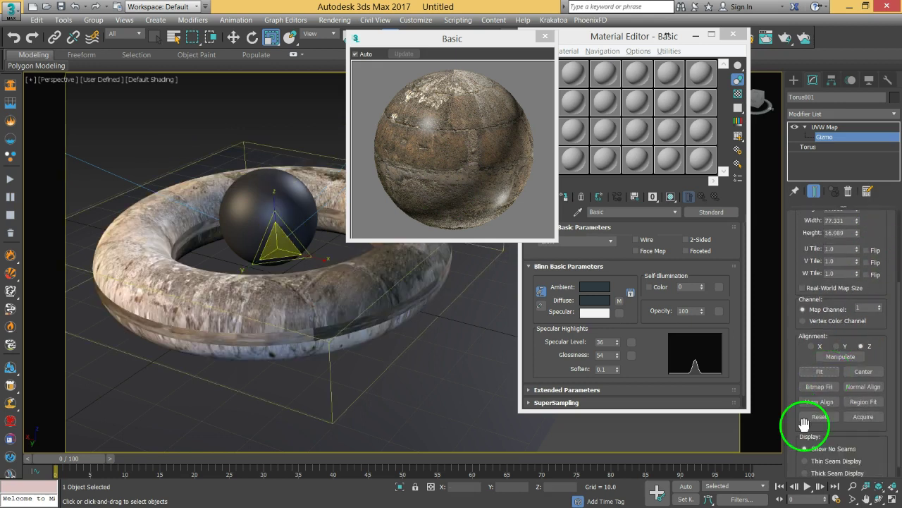
left_click(818, 372)
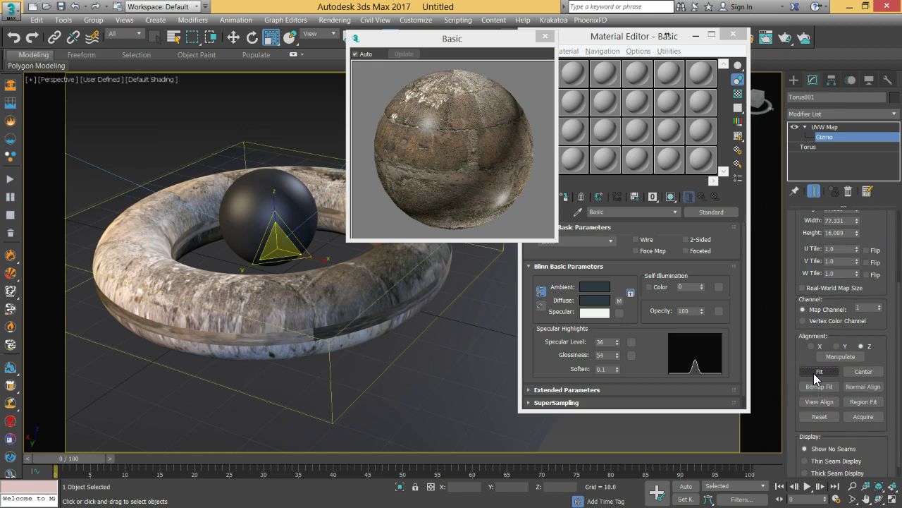
left_click(405, 341)
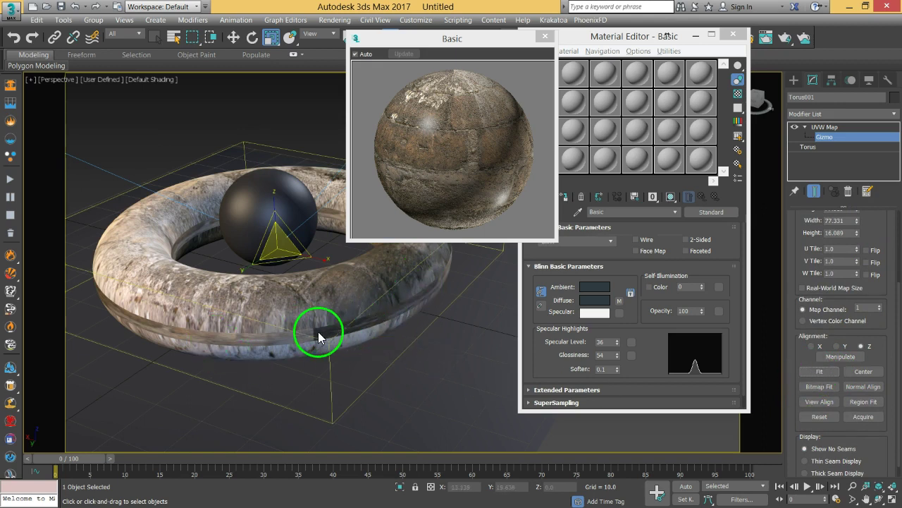
- Scale the box mapping gizmo up uniformly and raise it along the Z axis to about 15.3
mouse_move(270, 246)
left_mouse_down()
mouse_move(270, 256)
mouse_move(268, 236)
left_mouse_up()
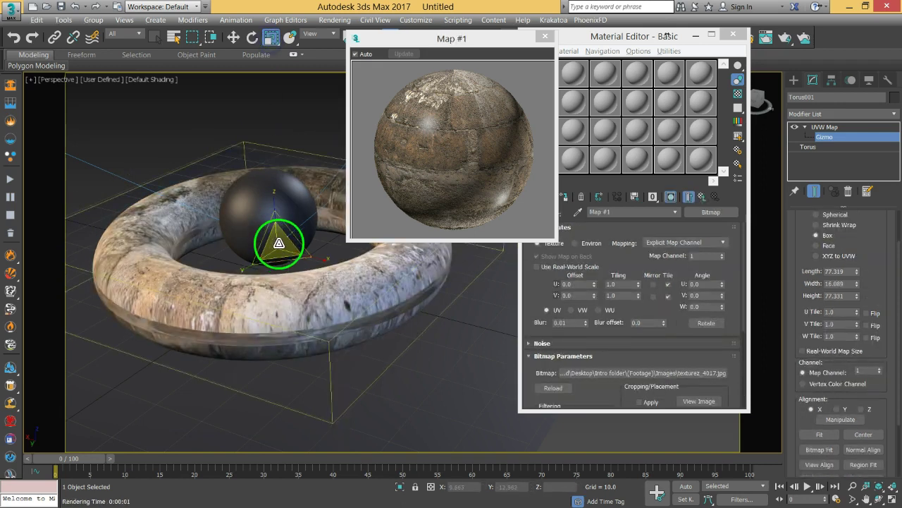
left_click_drag(278, 242, 276, 232)
left_click(233, 37)
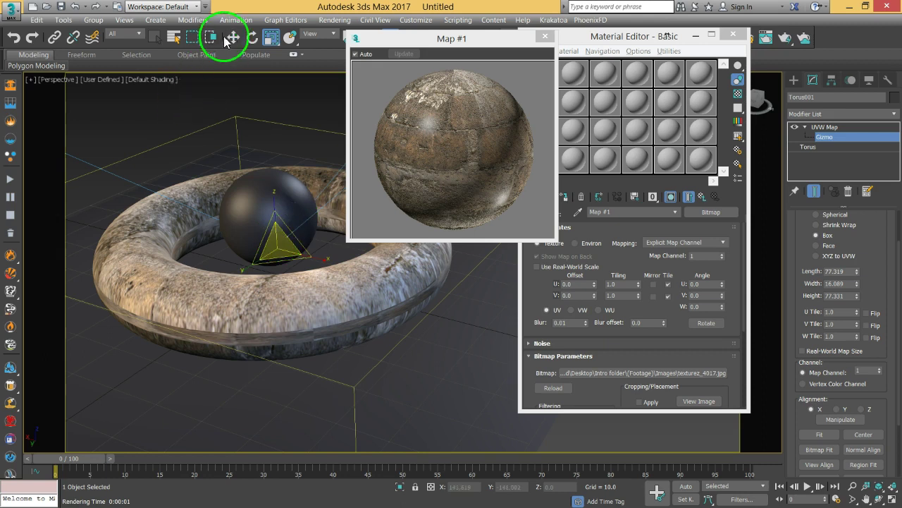
left_click_drag(275, 215, 272, 177)
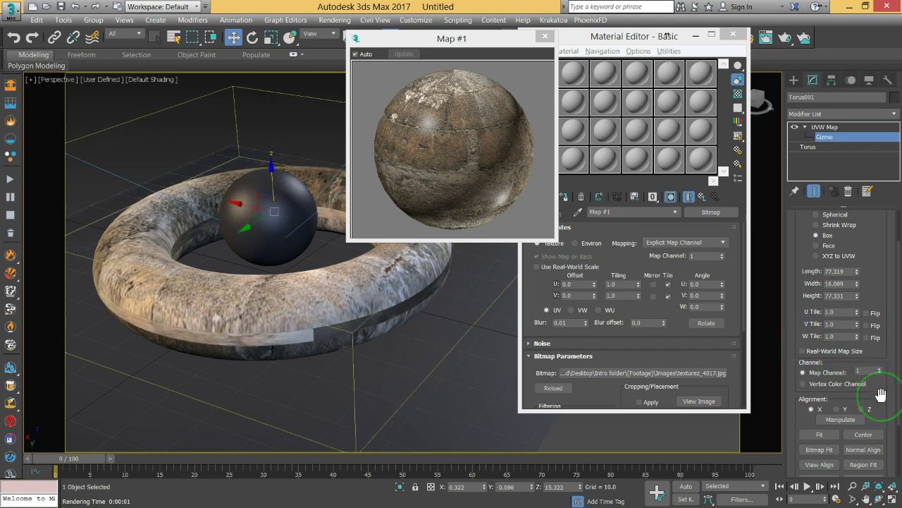
- Apply Bitmap Fit to the box mapping gizmo using texturez_4017.jpg and try scaling the gizmo uniformly
left_click_drag(881, 393, 880, 318)
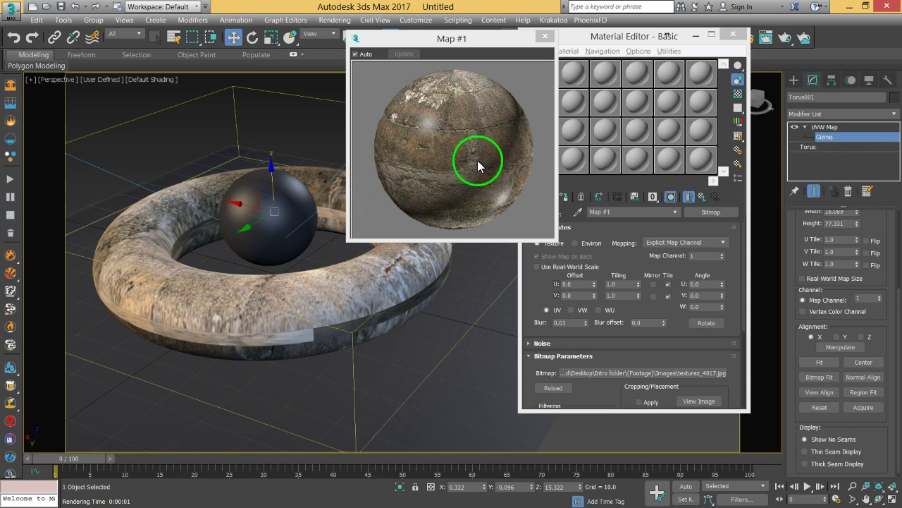
left_click(811, 377)
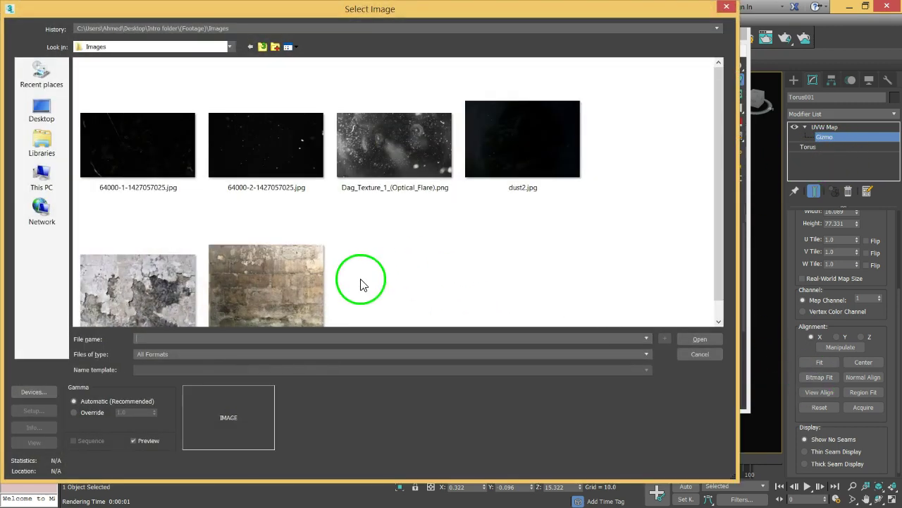
left_click(294, 268)
left_click(693, 340)
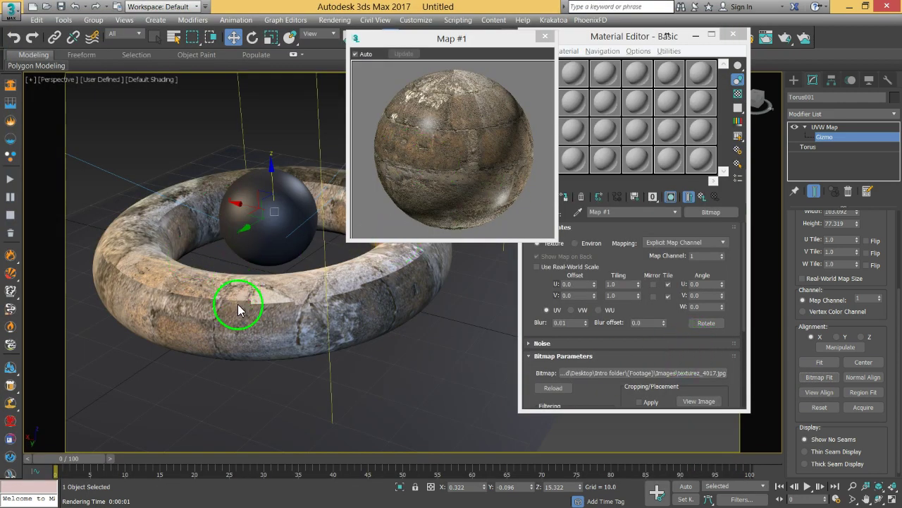
left_click(270, 39)
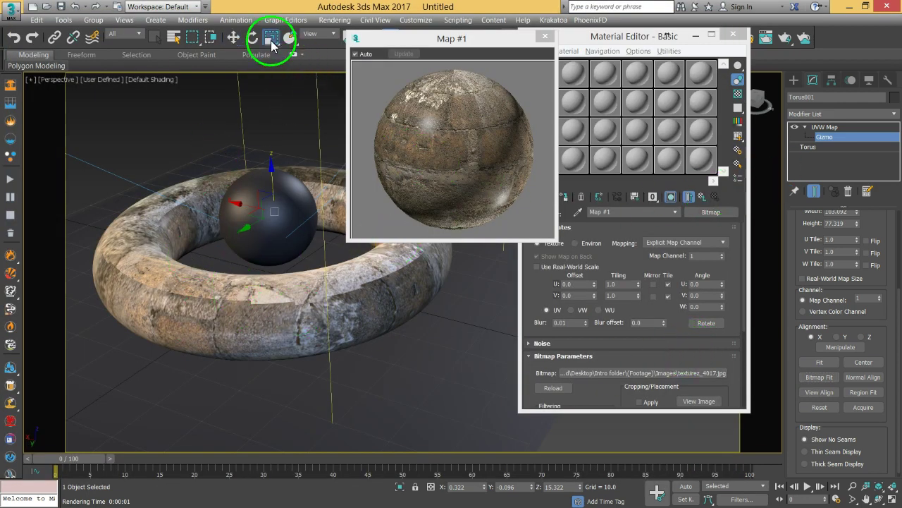
mouse_move(275, 206)
left_mouse_down()
mouse_move(268, 226)
mouse_move(282, 251)
mouse_move(268, 258)
mouse_move(288, 44)
mouse_move(275, 152)
mouse_move(278, 246)
mouse_move(273, 190)
mouse_move(273, 221)
left_mouse_up()
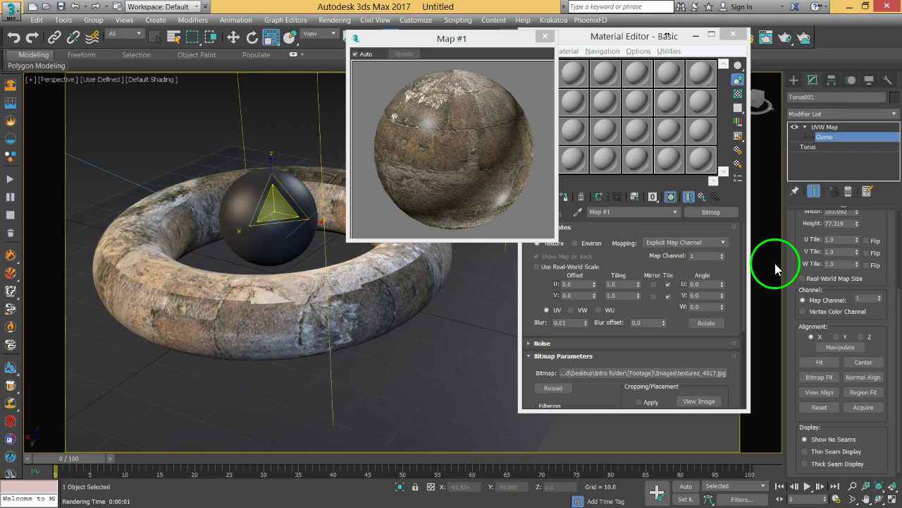
- Try Planar, Cylindrical, Spherical, Shrink Wrap and Face mapping on the torus, and return to Box mapping with the gizmo slightly rescaled
left_click_drag(881, 219, 881, 337)
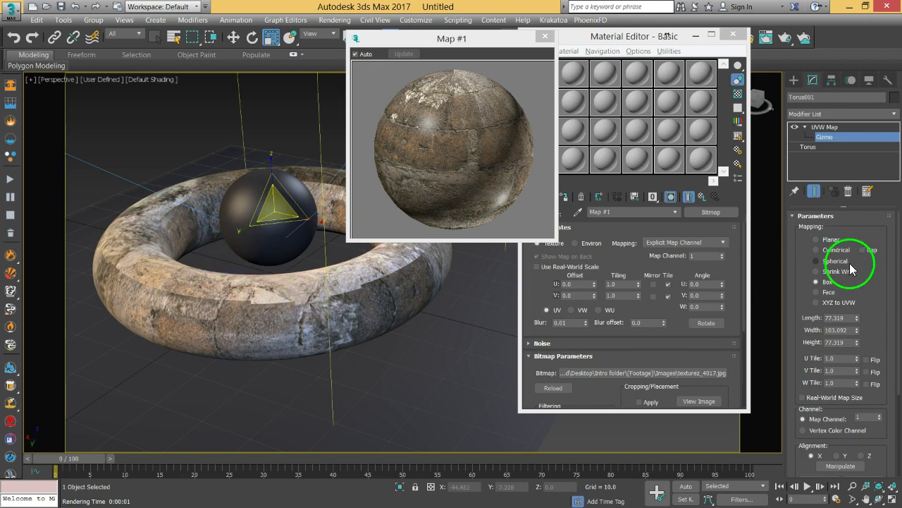
left_click(832, 240)
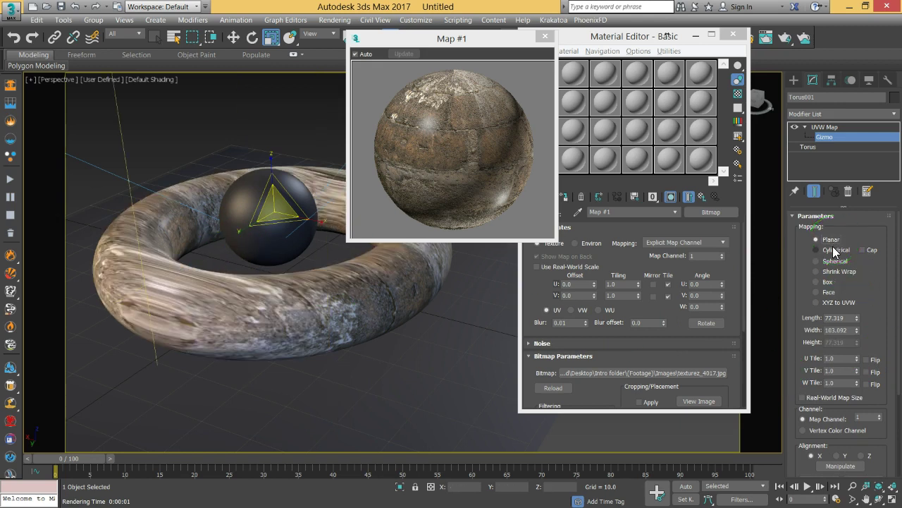
left_click(834, 251)
left_click(834, 262)
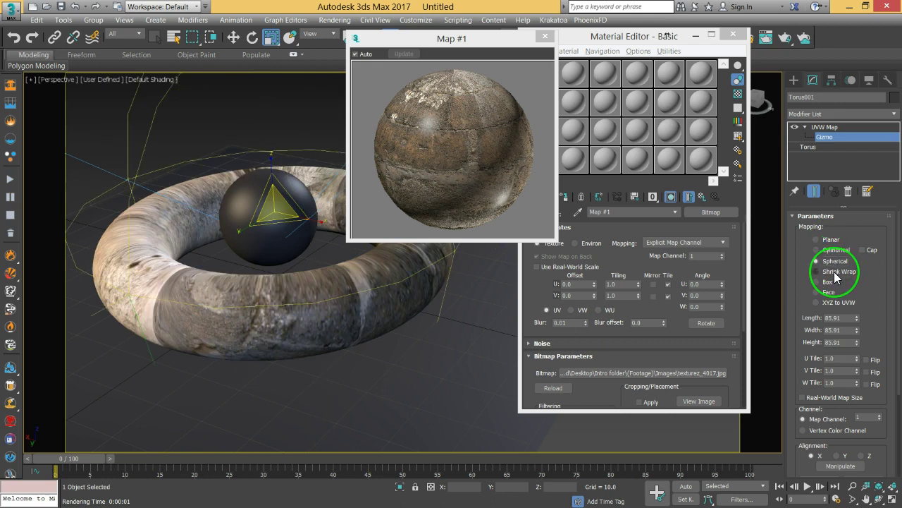
left_click(835, 272)
left_click(829, 282)
left_click(830, 292)
left_click(828, 283)
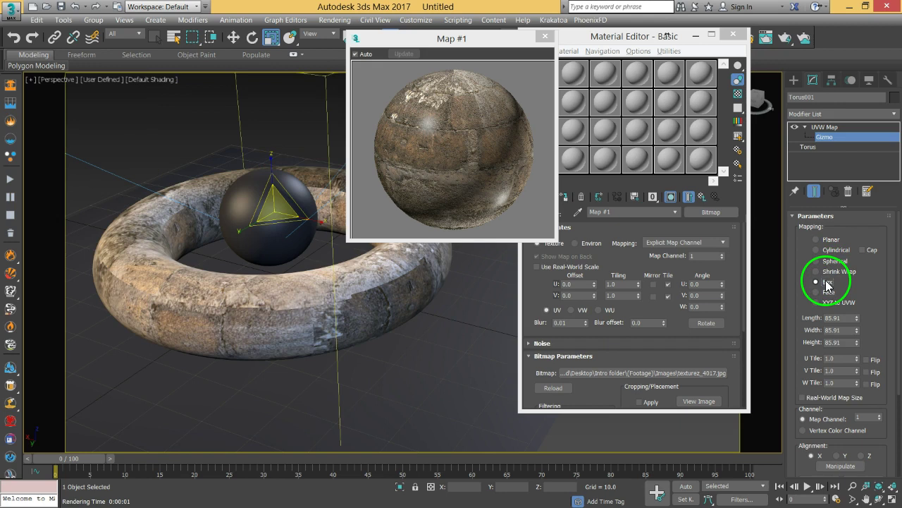
left_click_drag(290, 221, 263, 207)
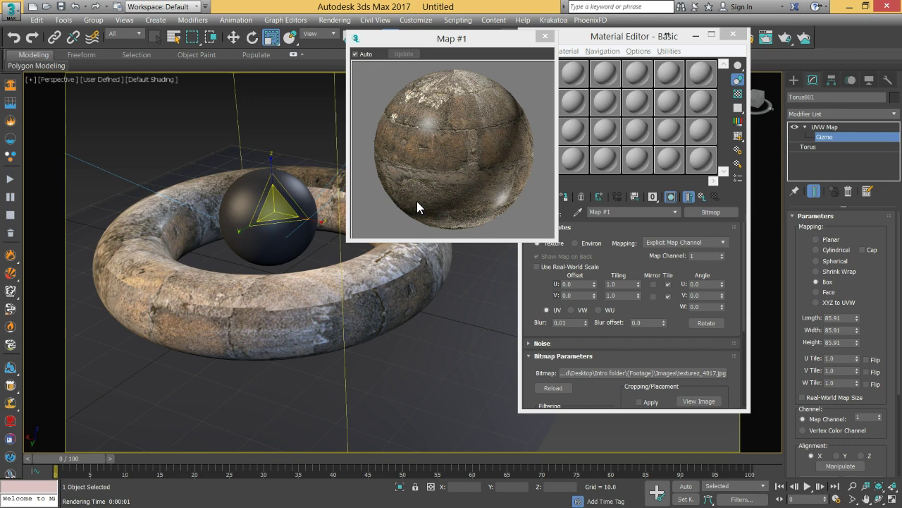
- Enable Real-World Map Size on the torus's UVW Map modifier and try scaling its gizmo to change the texture's repetition
left_click(453, 193)
left_click(451, 201)
left_click(308, 235)
left_click(834, 131)
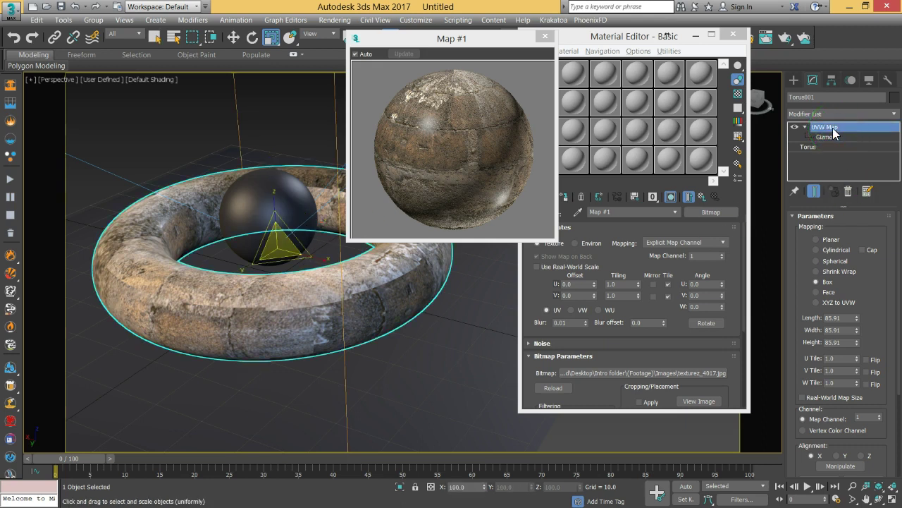
scroll(887, 334, "down", 3)
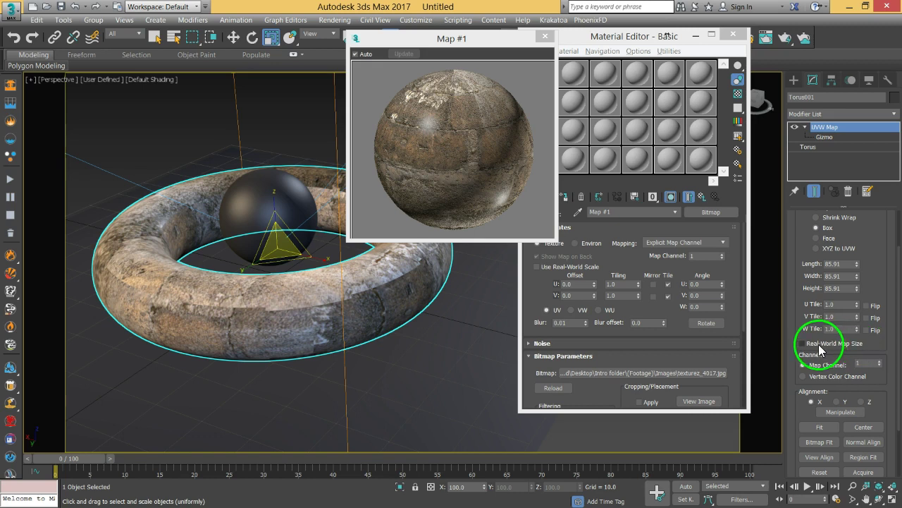
left_click(803, 344)
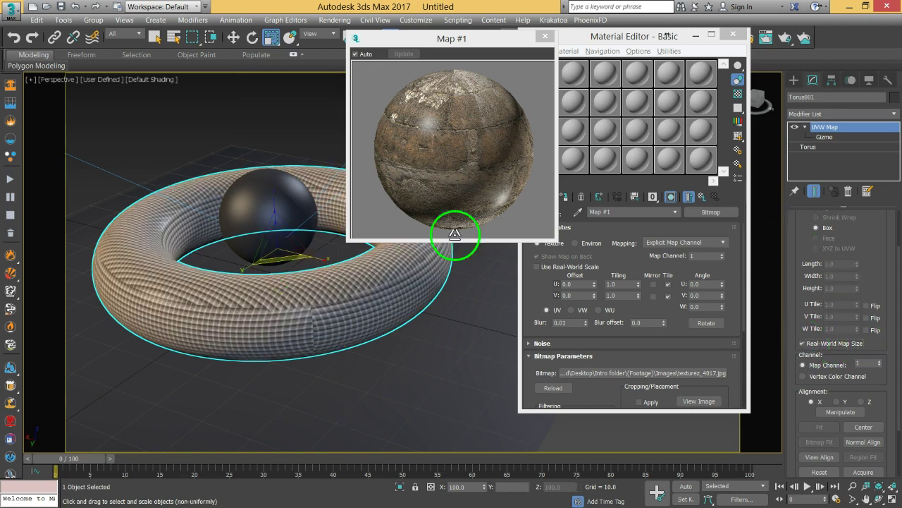
left_click(824, 137)
left_click_drag(275, 242, 299, 211)
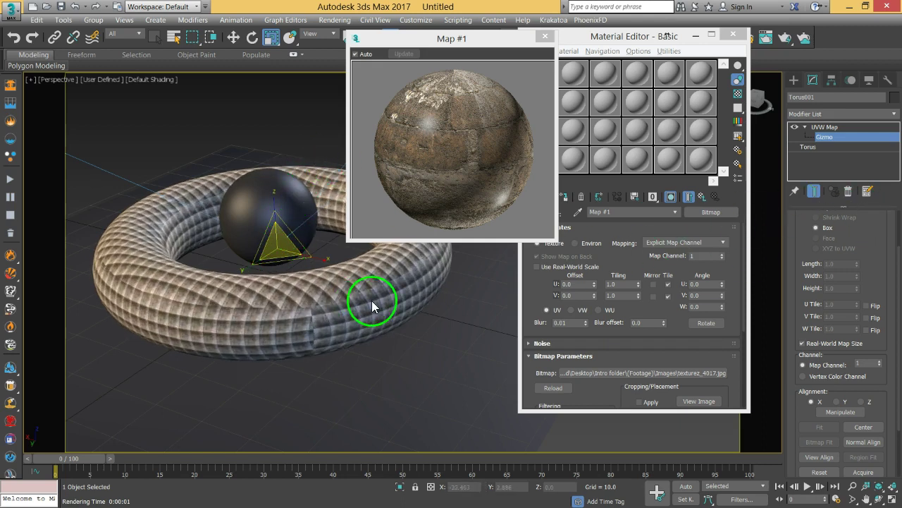
left_click_drag(286, 245, 284, 276)
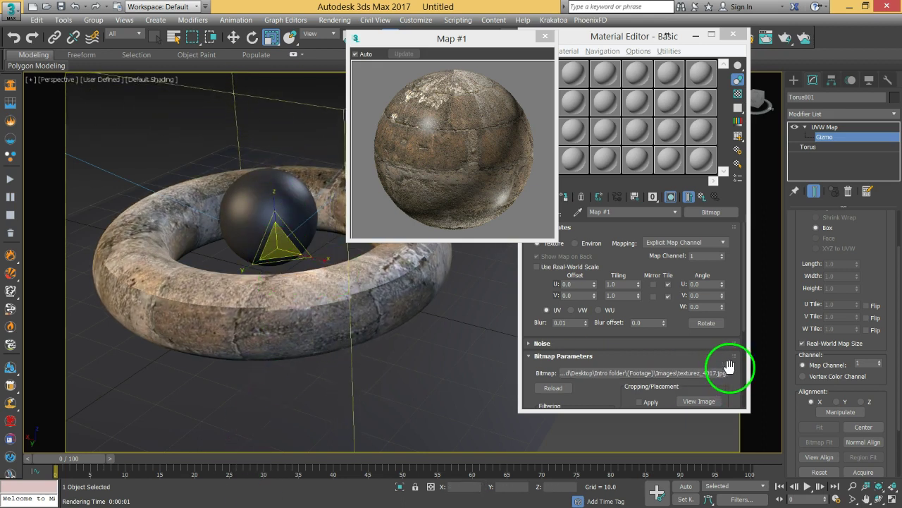
- Flip the torus texture in the U and V directions and turn off Real-World Map Size in the UVW Map modifier
left_click(866, 305)
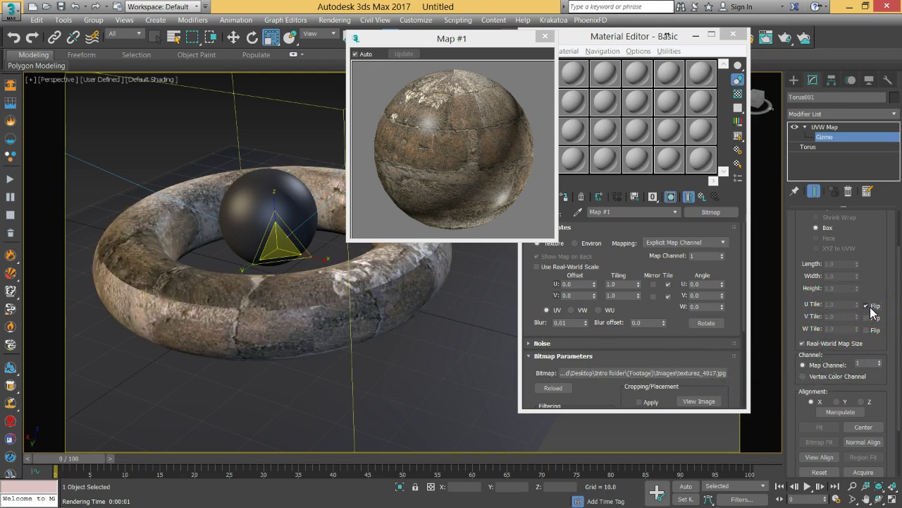
left_click(867, 318)
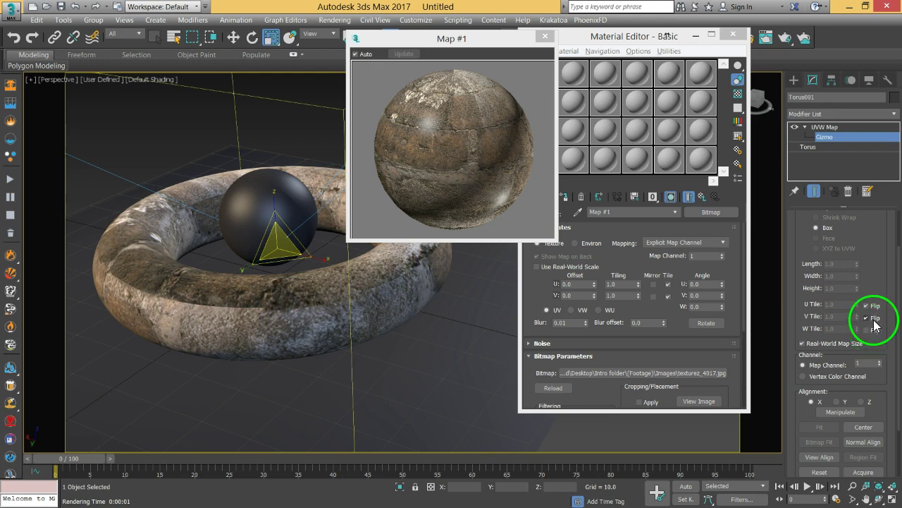
left_click(872, 319)
left_click_drag(276, 248, 280, 230)
left_click(819, 343)
left_click(866, 318)
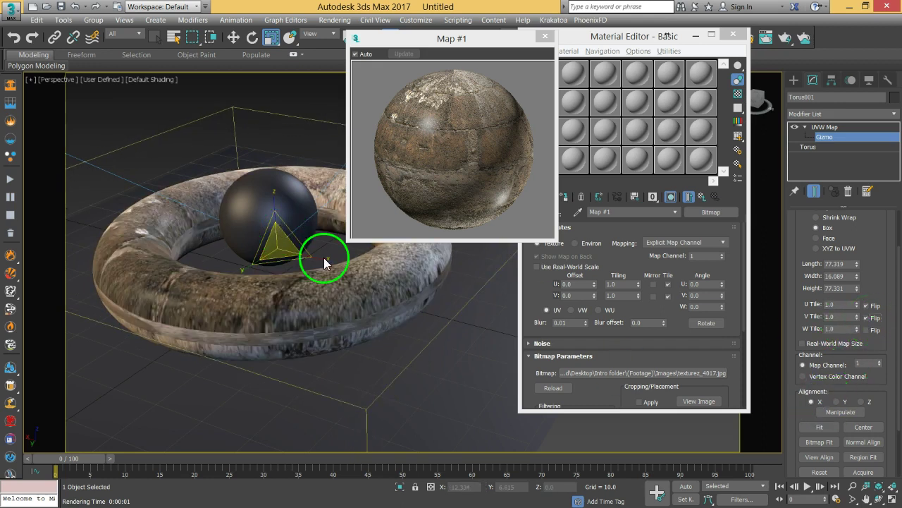
- Scale the box mapping gizmo up slightly and check the texture around the torus
mouse_move(284, 235)
left_mouse_down()
mouse_move(284, 244)
mouse_move(279, 237)
left_mouse_up()
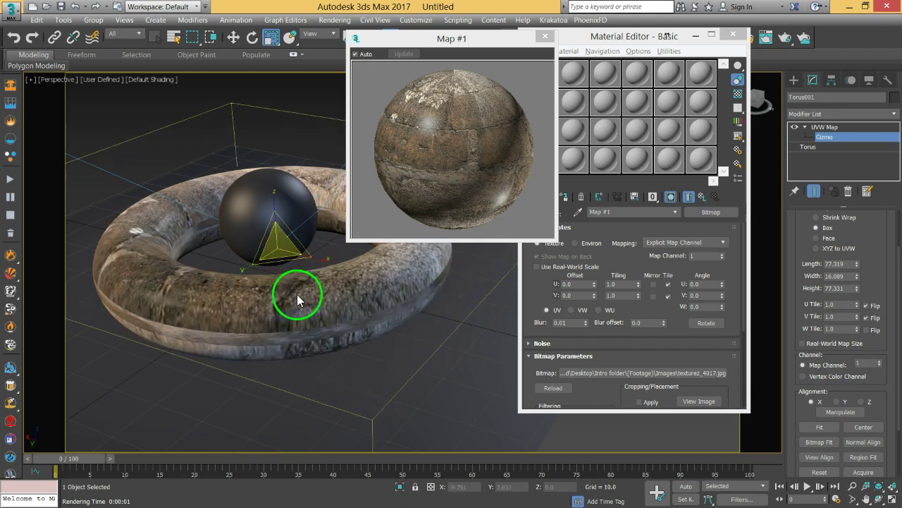
scroll(301, 304, "up", 5)
scroll(299, 308, "down", 3)
middle_click_drag(458, 262, 314, 282, "alt")
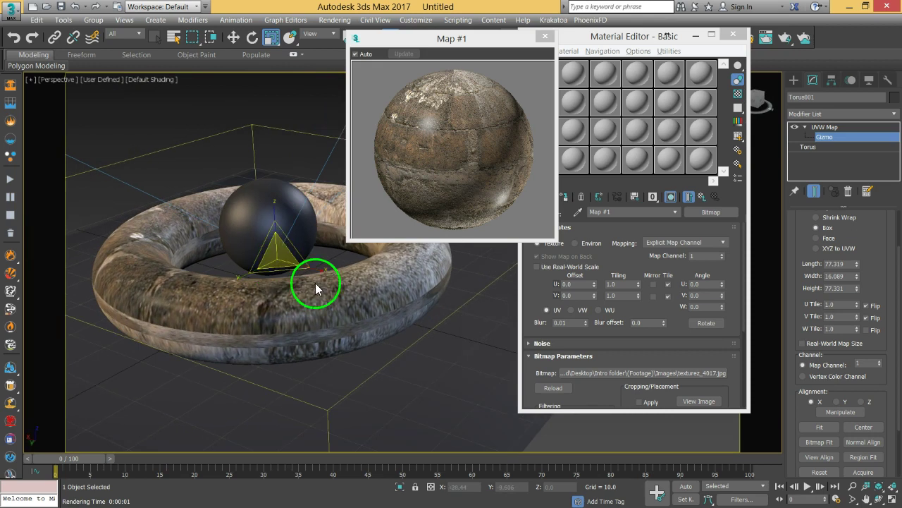
- Return to the parent Basic material, collapse its shader and Blinn parameter rollouts, and expand the Maps rollout
left_click(714, 197)
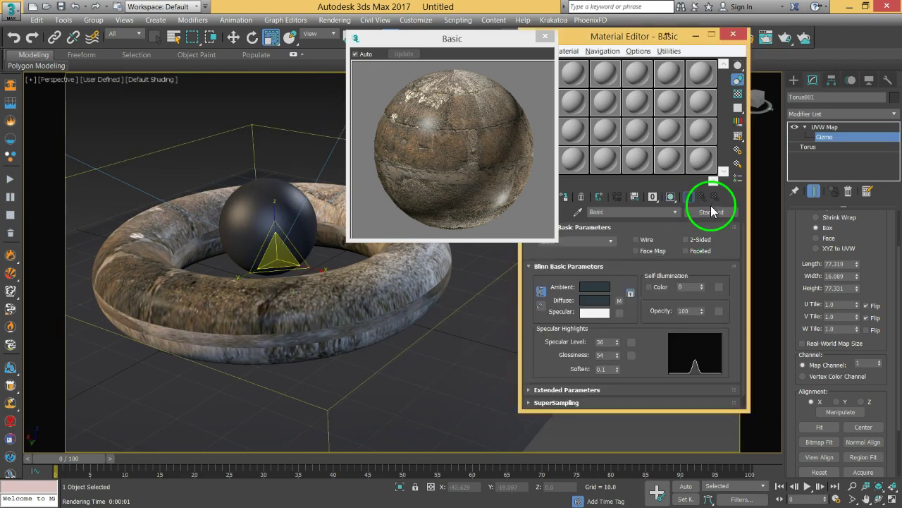
left_click_drag(494, 30, 428, 40)
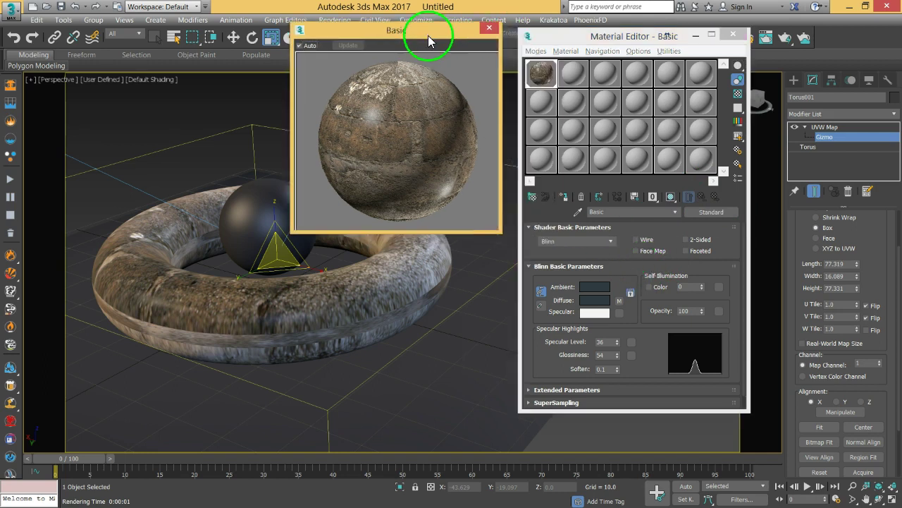
left_click(557, 227)
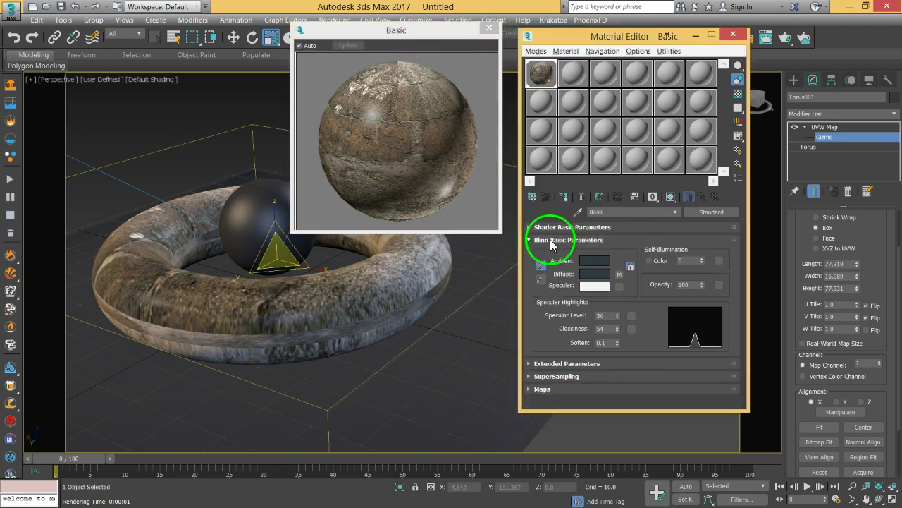
left_click(552, 241)
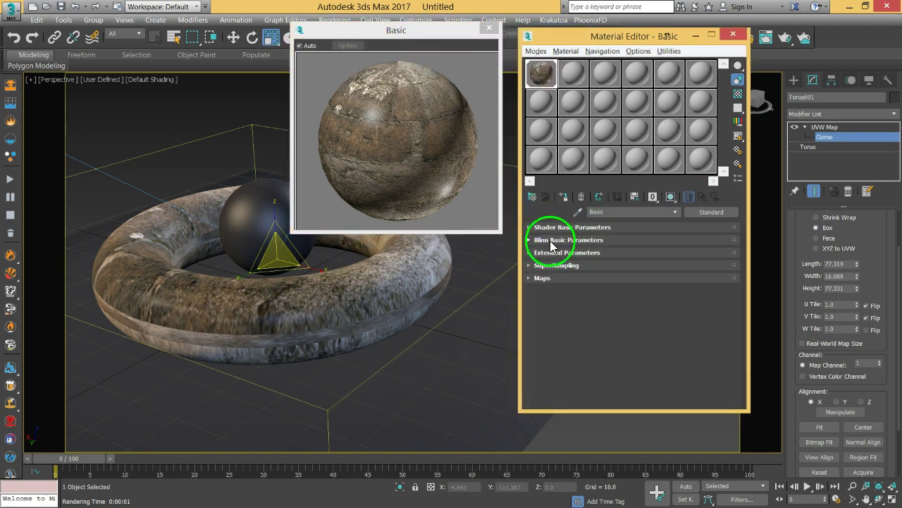
left_click(542, 278)
left_click_drag(729, 331, 722, 387)
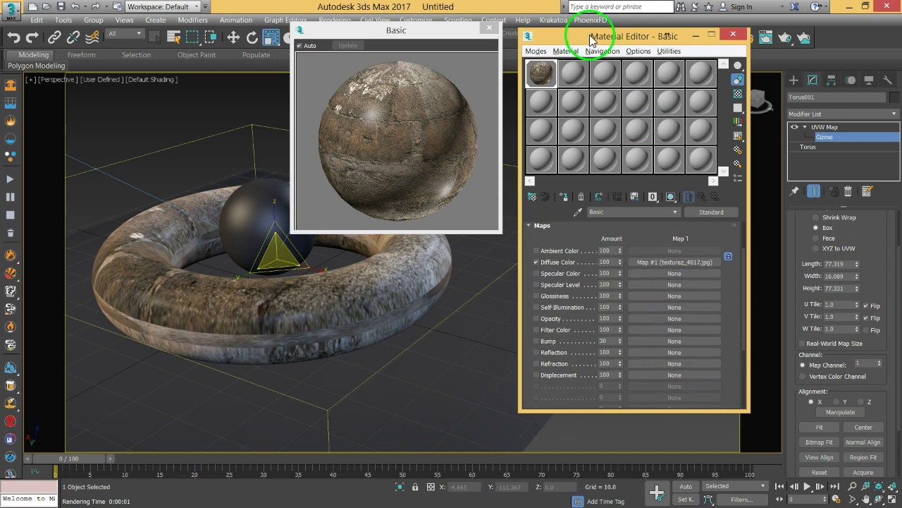
- Move the Material Editor aside and enlarge the floating material preview for a closer view of the texture
left_click_drag(584, 39, 640, 40)
left_click(419, 35)
left_click_drag(420, 35, 467, 39)
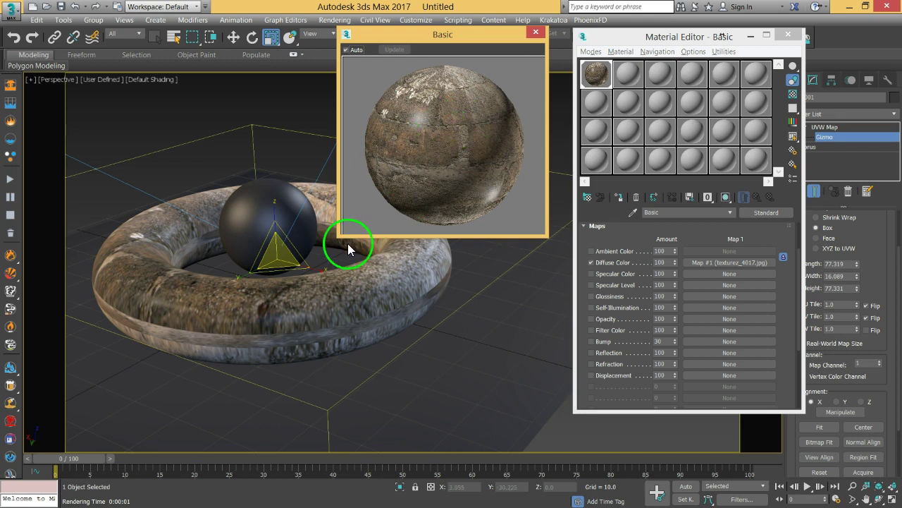
left_click_drag(339, 237, 121, 418)
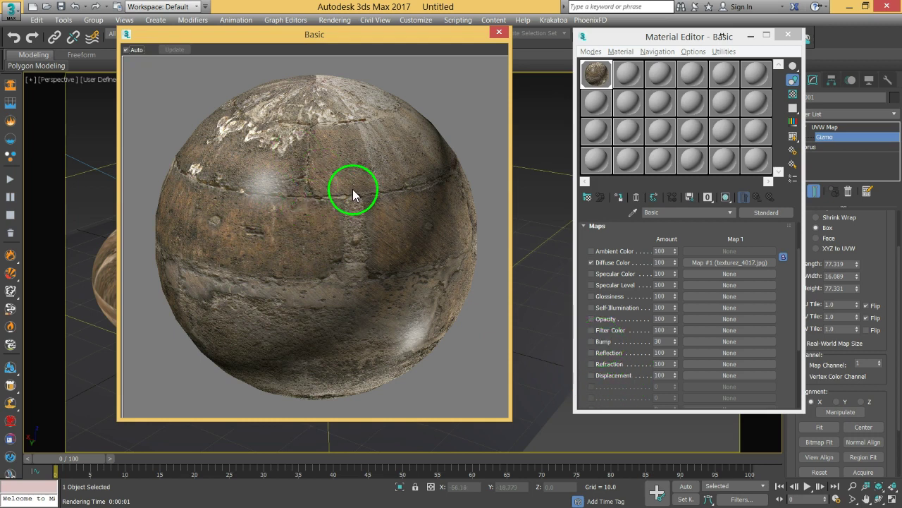
- Enable the Basic material's Bump map and load texturez_4017.jpg into it as a bitmap
left_click(593, 342)
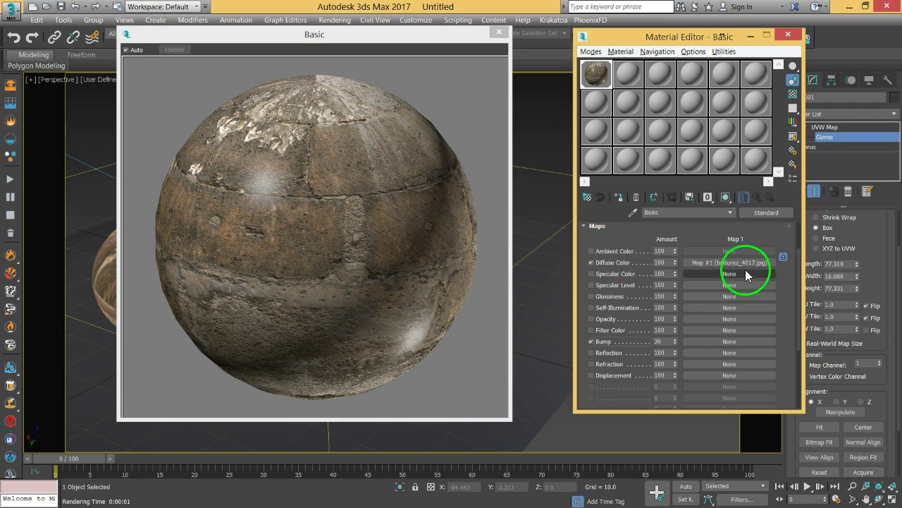
left_click(730, 342)
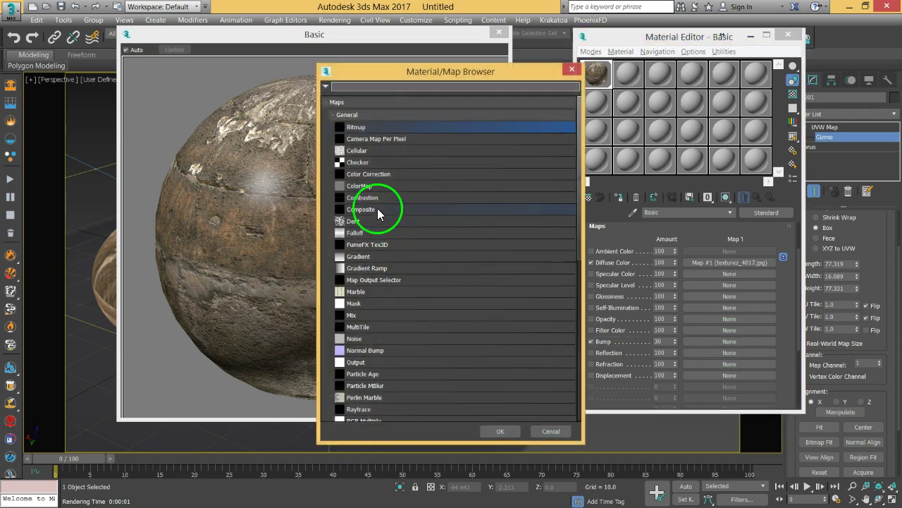
double_click(361, 128)
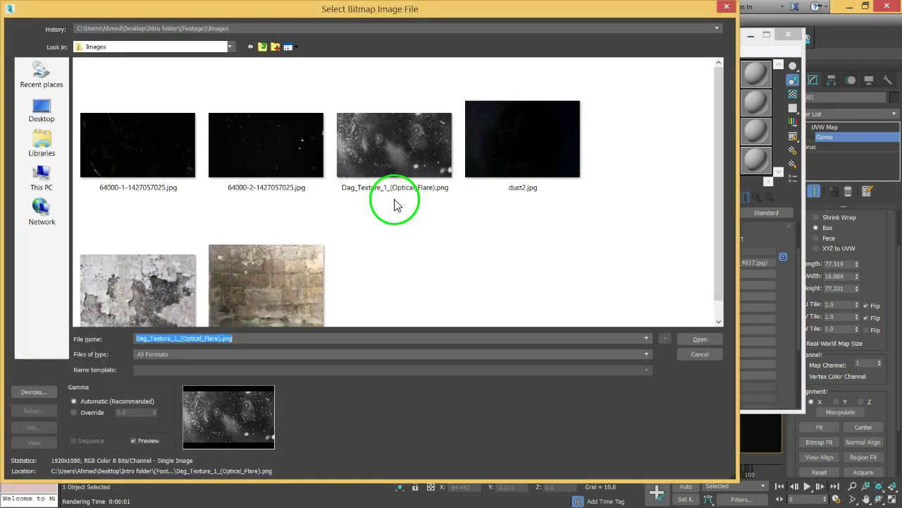
left_click(284, 289)
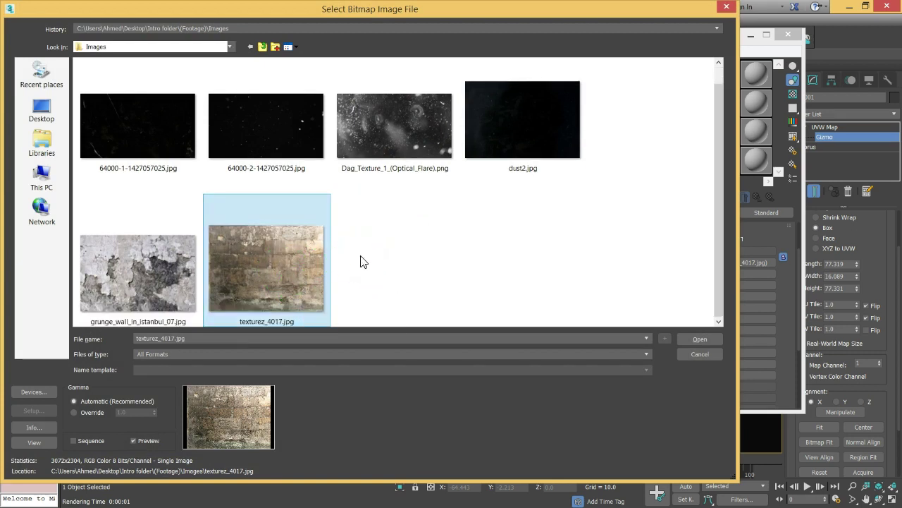
left_click(296, 264)
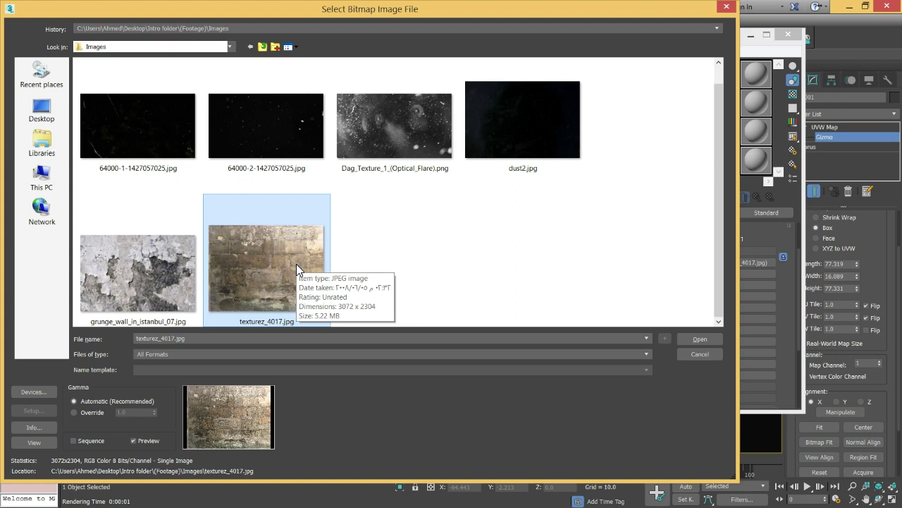
mouse_move(296, 263)
left_mouse_down()
mouse_move(295, 276)
mouse_move(258, 222)
mouse_move(246, 236)
mouse_move(269, 252)
mouse_move(256, 255)
mouse_move(405, 278)
mouse_move(302, 249)
left_mouse_up()
left_click(683, 336)
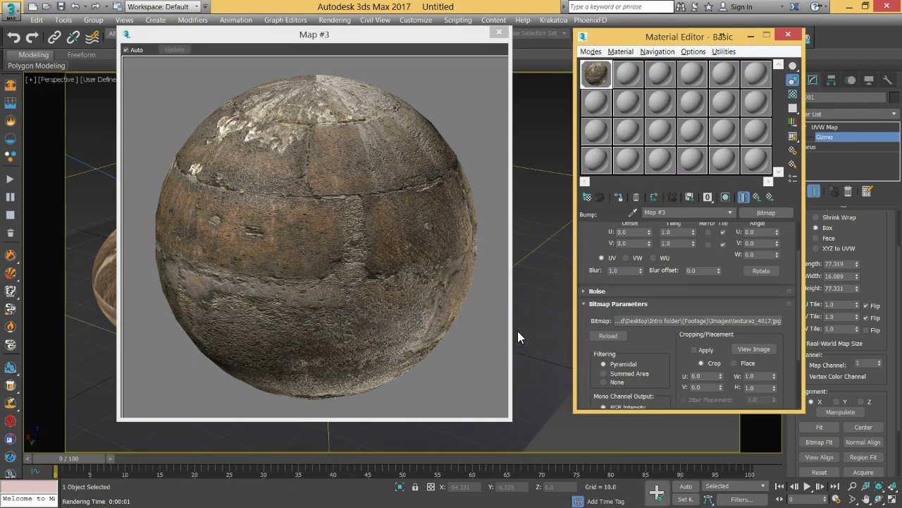
- Return to the parent material, reopen the bump bitmap and set its Blur to 0.01
mouse_move(306, 279)
left_mouse_down()
mouse_move(248, 206)
mouse_move(399, 184)
mouse_move(372, 238)
mouse_move(280, 241)
left_mouse_up()
mouse_move(334, 200)
left_mouse_down()
mouse_move(543, 165)
mouse_move(308, 224)
mouse_move(338, 282)
mouse_move(306, 306)
mouse_move(300, 300)
left_mouse_up()
left_click(758, 197)
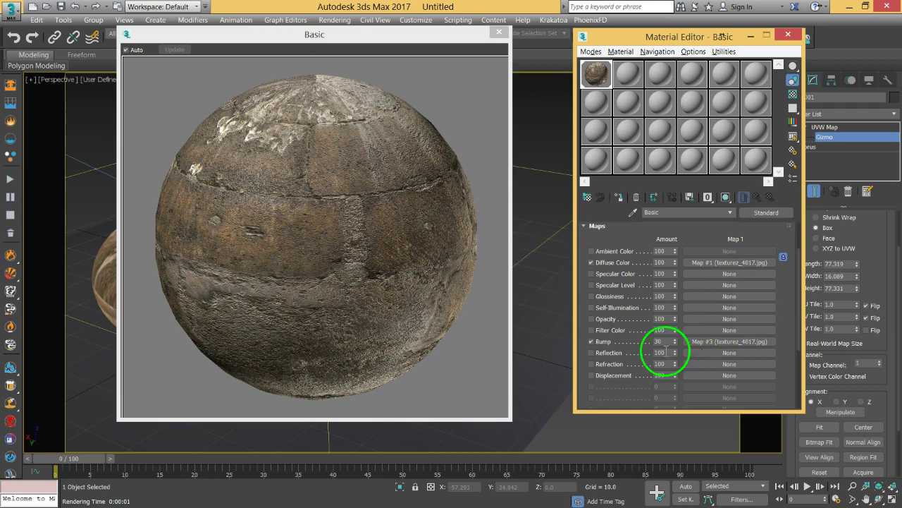
left_click(730, 342)
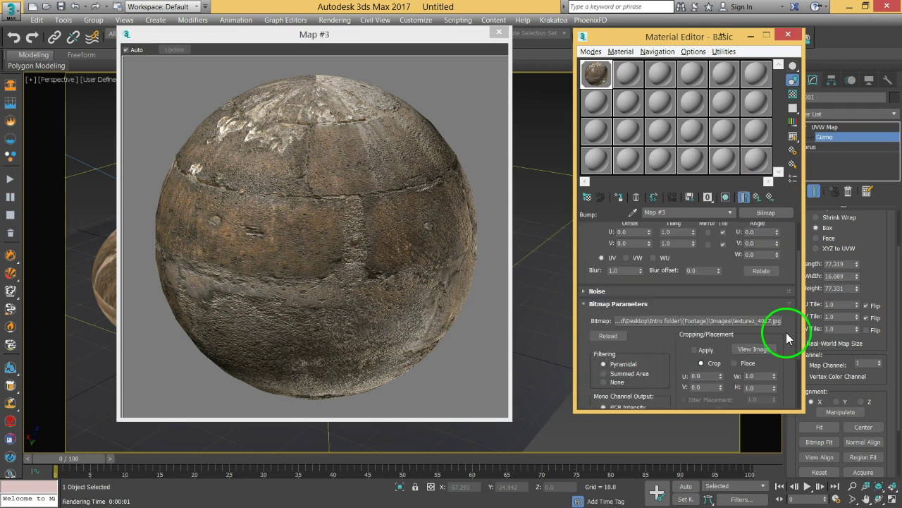
right_click(642, 269)
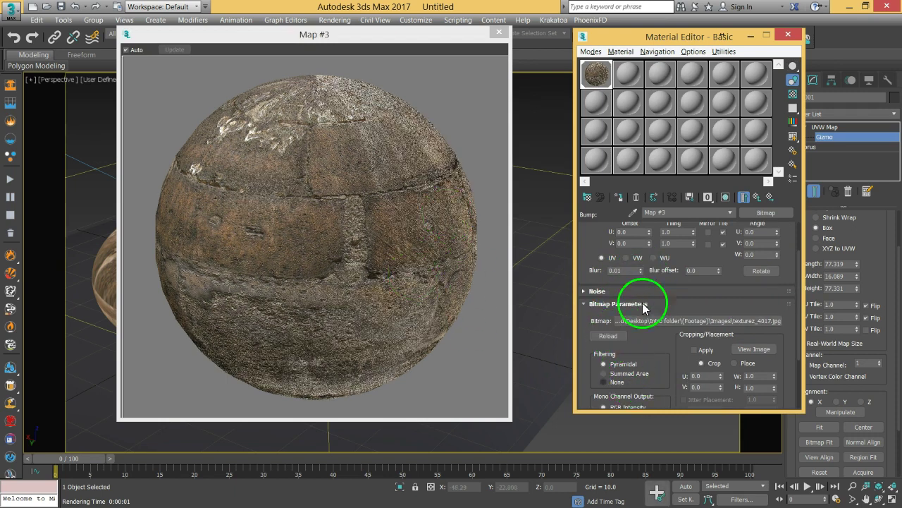
- Replace the bump bitmap with a Color Correction map, keeping the old map as a sub-map
left_click_drag(709, 278, 715, 310)
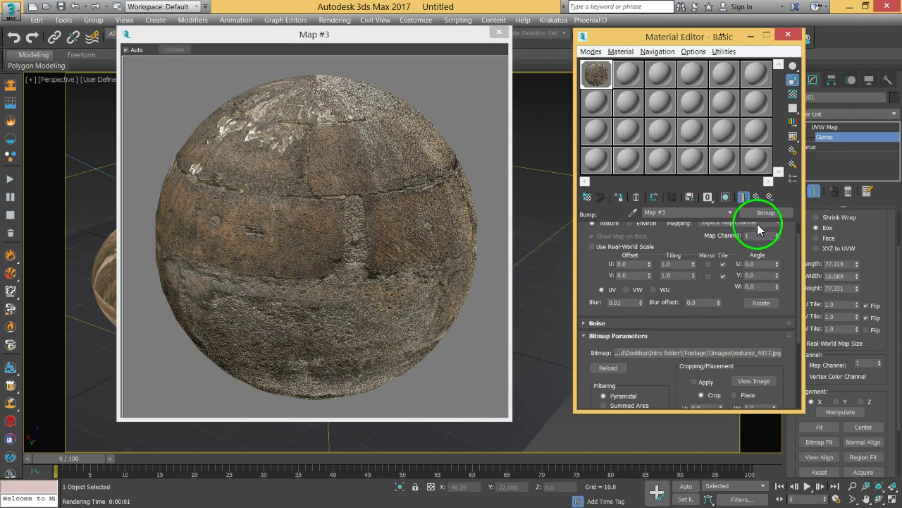
left_click(760, 215)
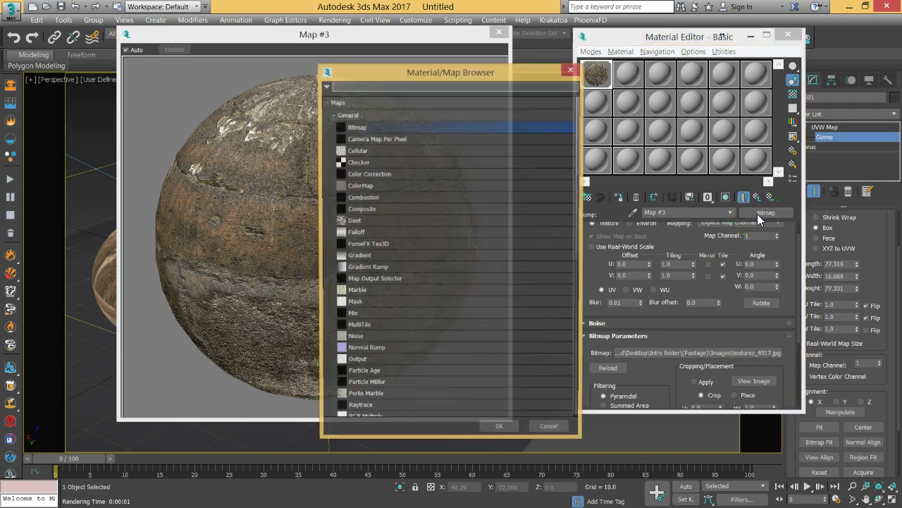
left_click(358, 175)
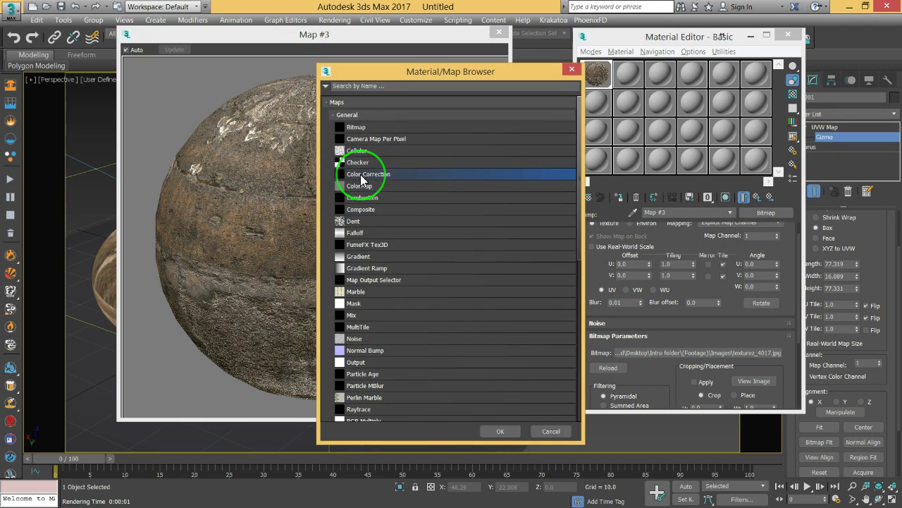
left_click_drag(358, 176, 763, 217)
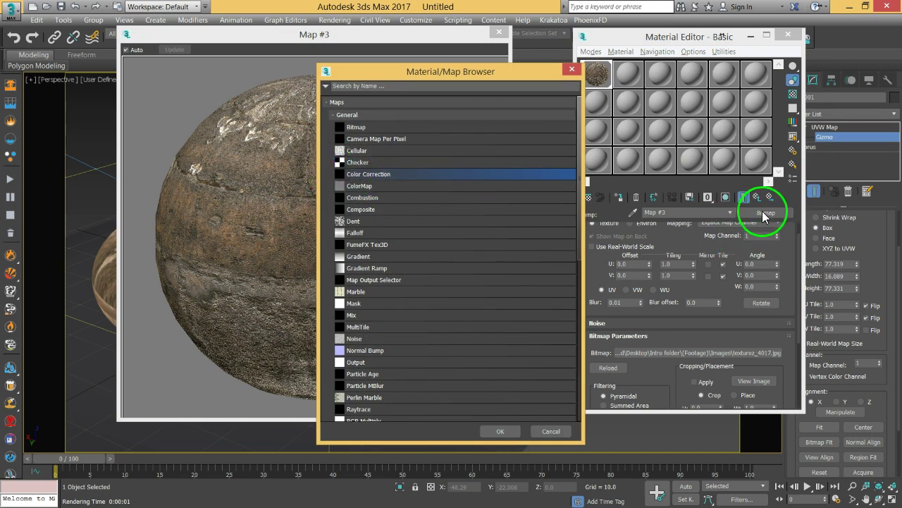
left_click(500, 431)
left_click_drag(672, 195, 664, 138)
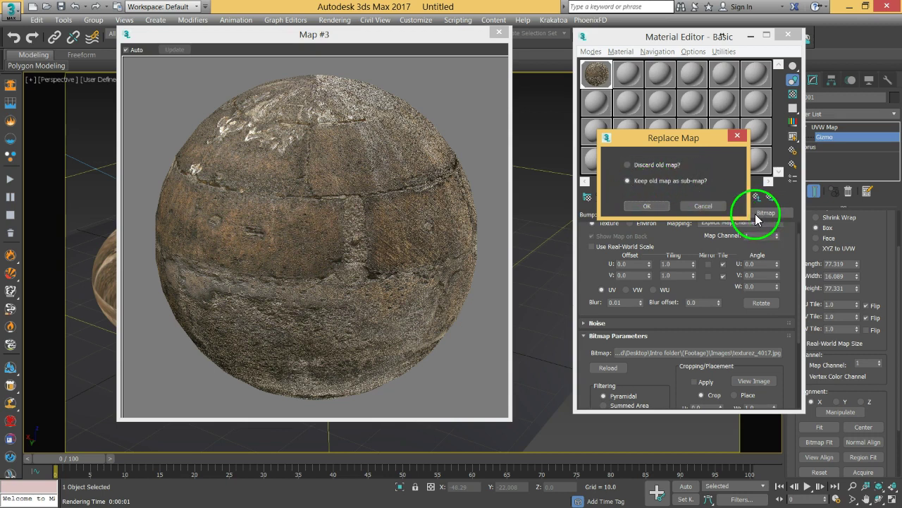
left_click(639, 205)
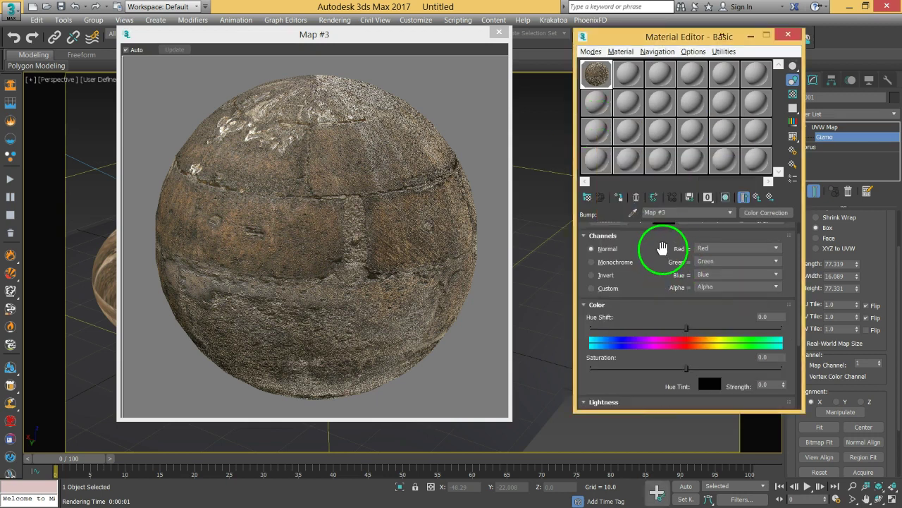
- Desaturate the bump map by setting the Color Correction saturation to -100
left_click_drag(663, 247, 650, 273)
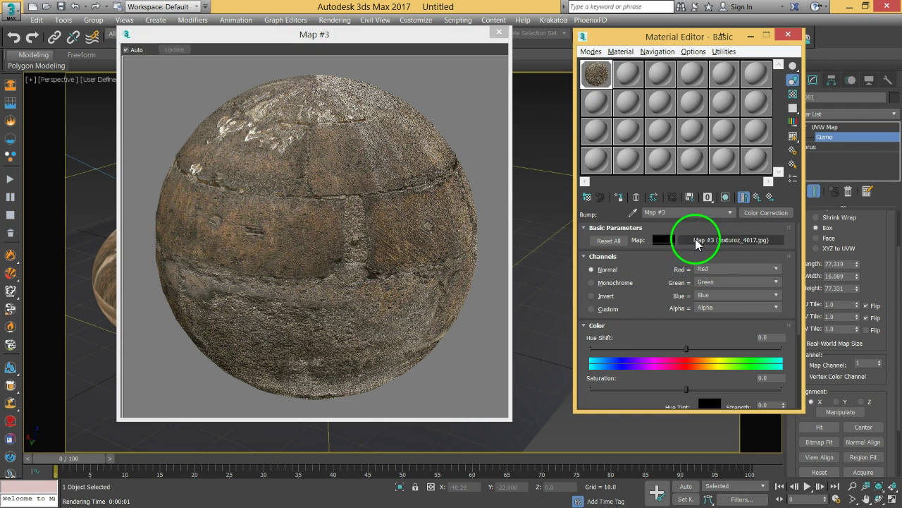
left_click_drag(659, 288, 647, 315)
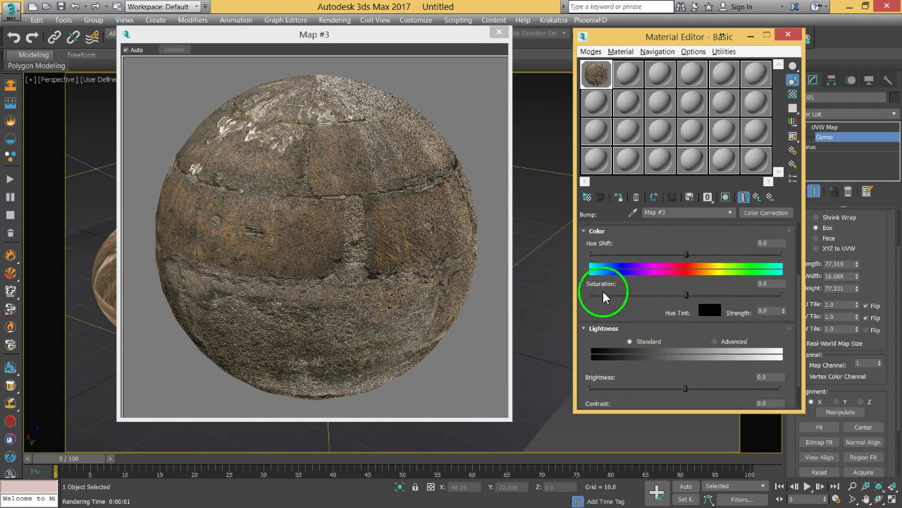
left_click_drag(687, 294, 579, 297)
left_click_drag(610, 328, 619, 406)
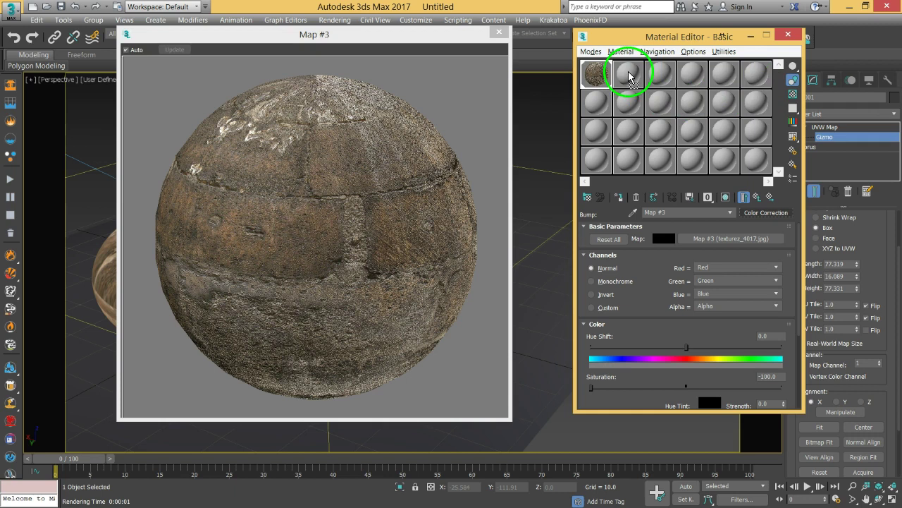
- Place the Color Correction map in the second sample slot as an instance and open its floating preview
left_click_drag(628, 71, 641, 169)
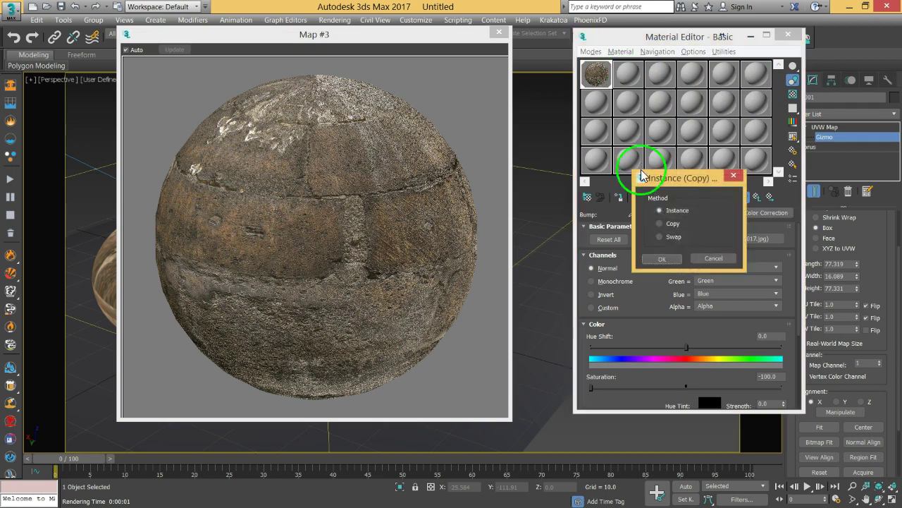
left_click(659, 260)
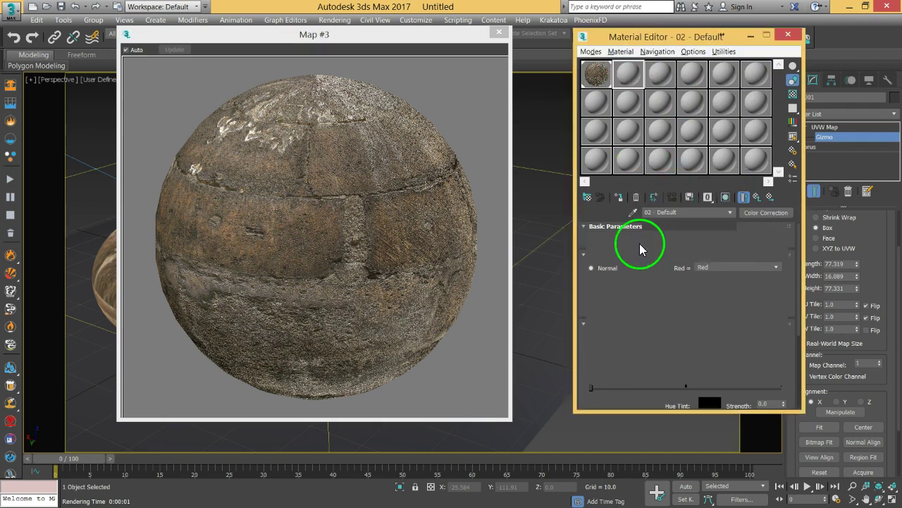
double_click(628, 73)
- Enlarge the grayscale map preview and arrange it side by side with a smaller material preview and the Material Editor
left_click_drag(352, 35, 447, 36)
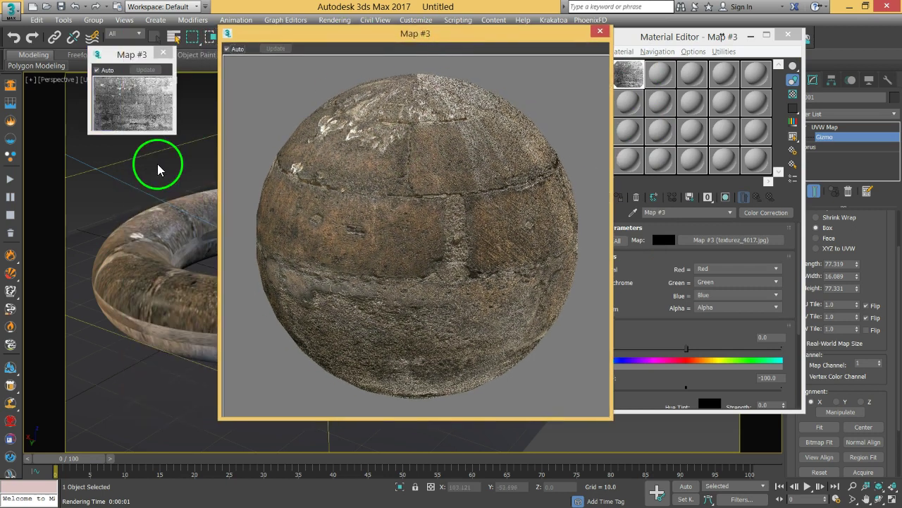
left_click_drag(176, 134, 402, 367)
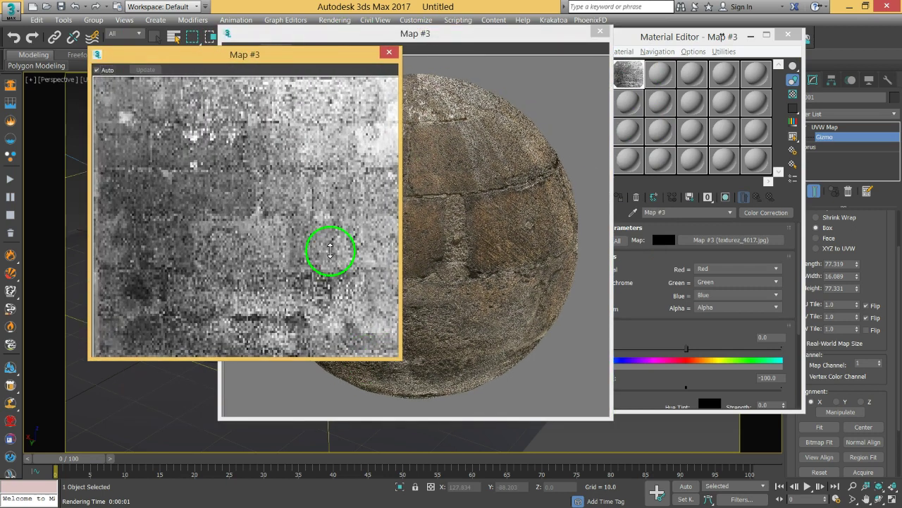
left_click_drag(276, 54, 178, 56)
left_click_drag(665, 36, 766, 20)
left_click_drag(474, 37, 536, 34)
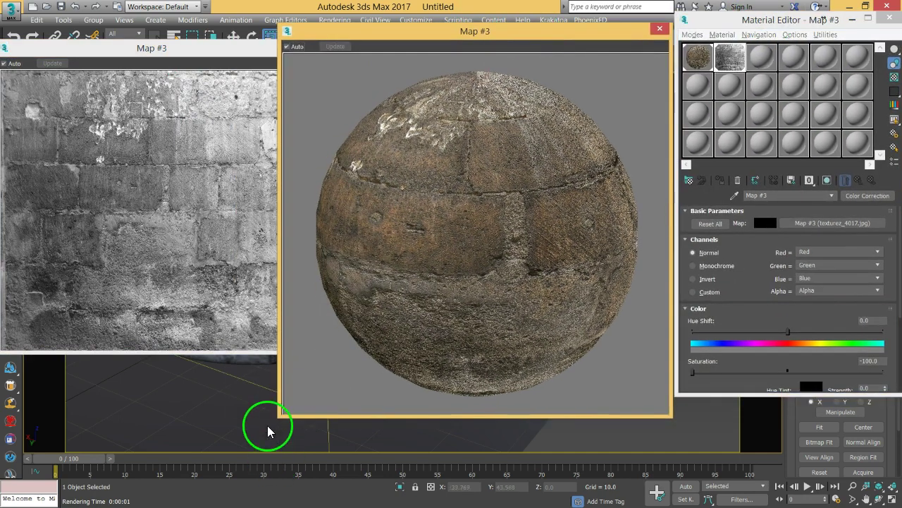
left_click_drag(277, 415, 312, 345)
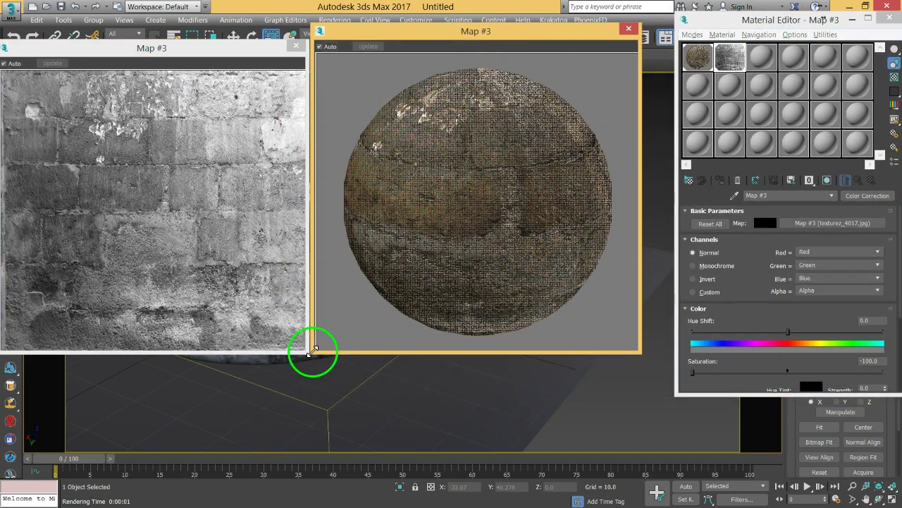
- Switch the Color Correction lightness to Advanced and lower the RGB Gamma/Contrast to 0.45
left_click_drag(743, 312, 746, 200)
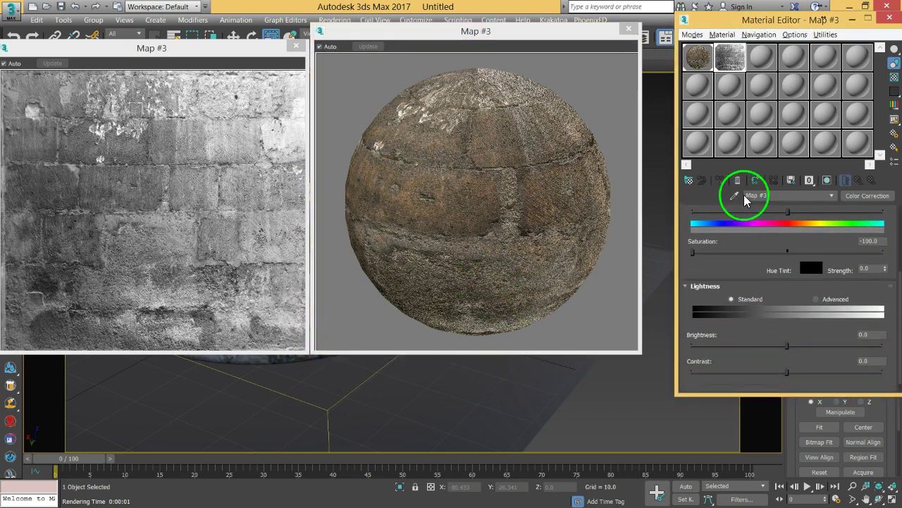
left_click(816, 299)
left_click_drag(805, 326, 806, 258)
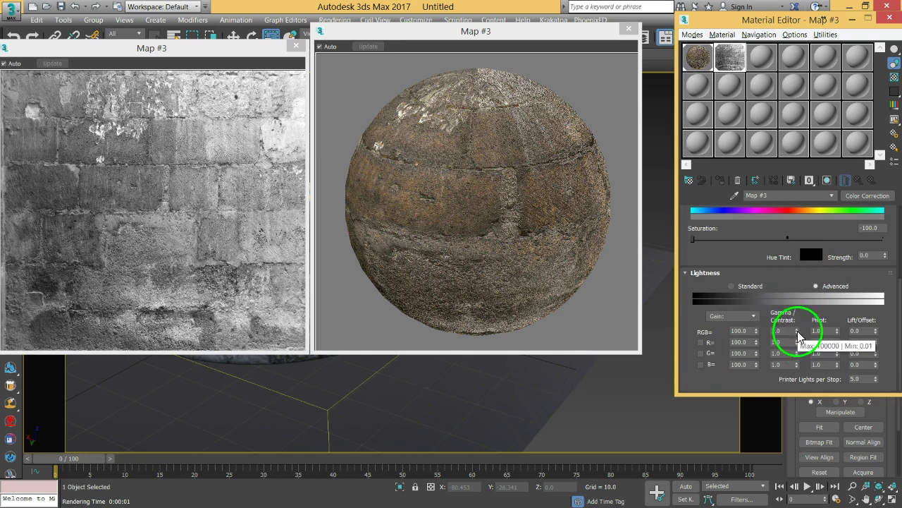
left_click_drag(797, 331, 798, 346)
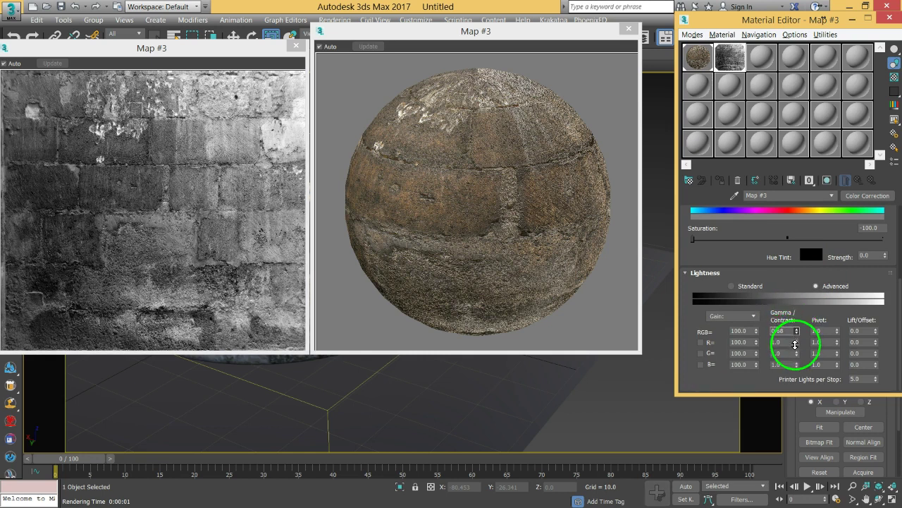
left_click_drag(796, 329, 795, 340)
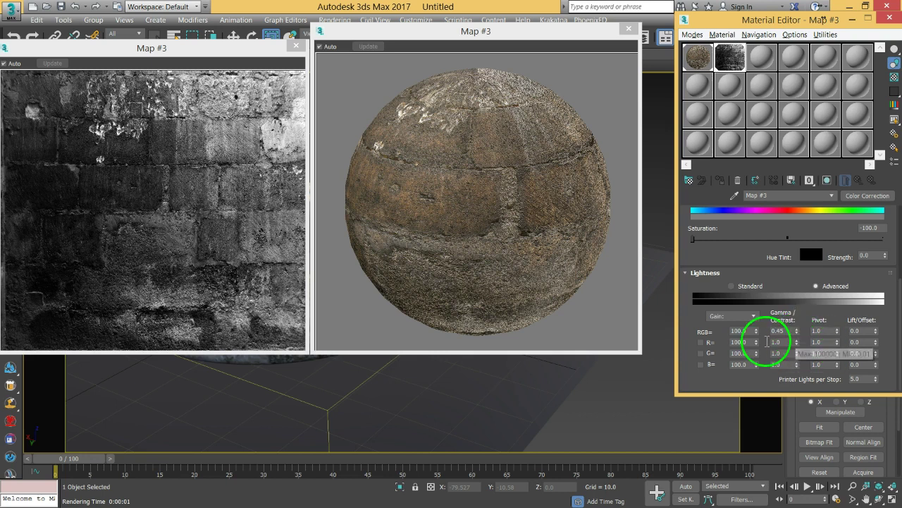
- Try a higher RGB Gain for the bump map, then set it to 88
left_click_drag(756, 332, 761, 297)
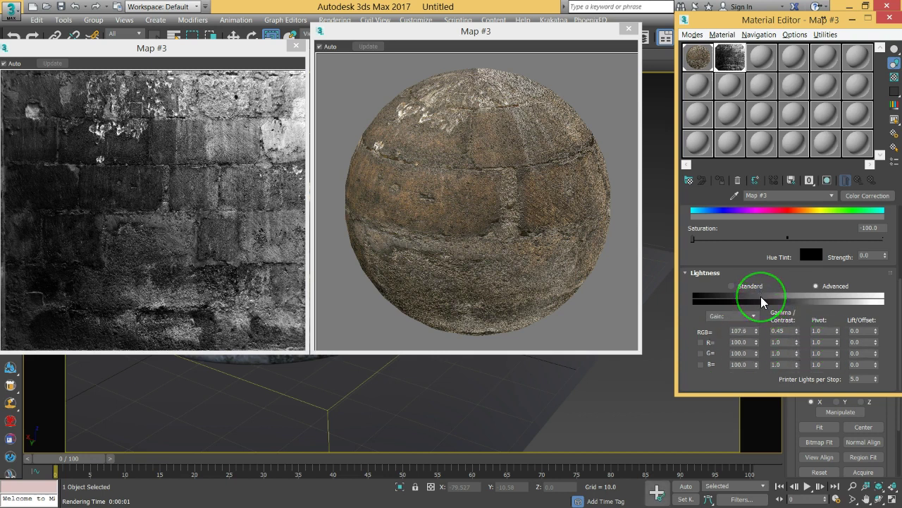
left_click_drag(757, 331, 749, 403)
left_click_drag(756, 333, 750, 349)
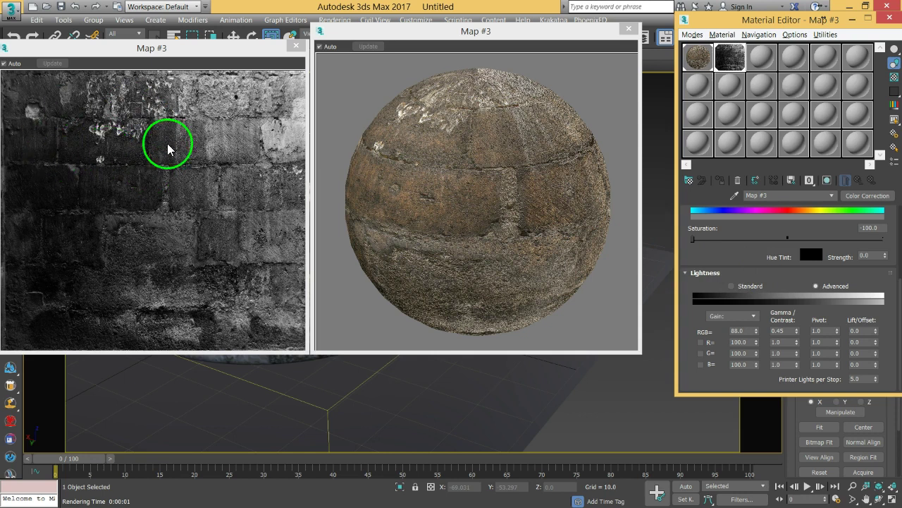
left_click_drag(873, 284, 880, 247)
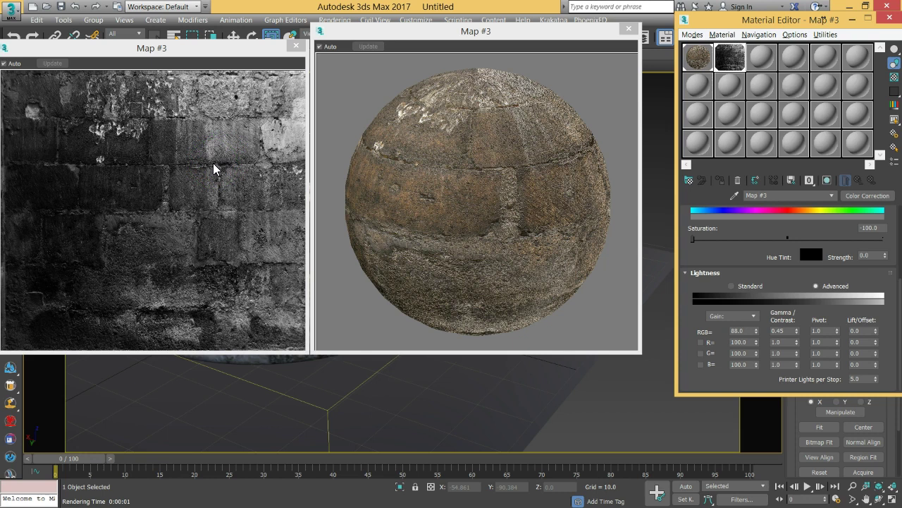
- Set the RGB Lift/Offset to 0.02 and fine-tune the RGB Gamma/Contrast to 0.46
mouse_move(797, 330)
left_mouse_down()
mouse_move(798, 343)
mouse_move(798, 330)
left_mouse_up()
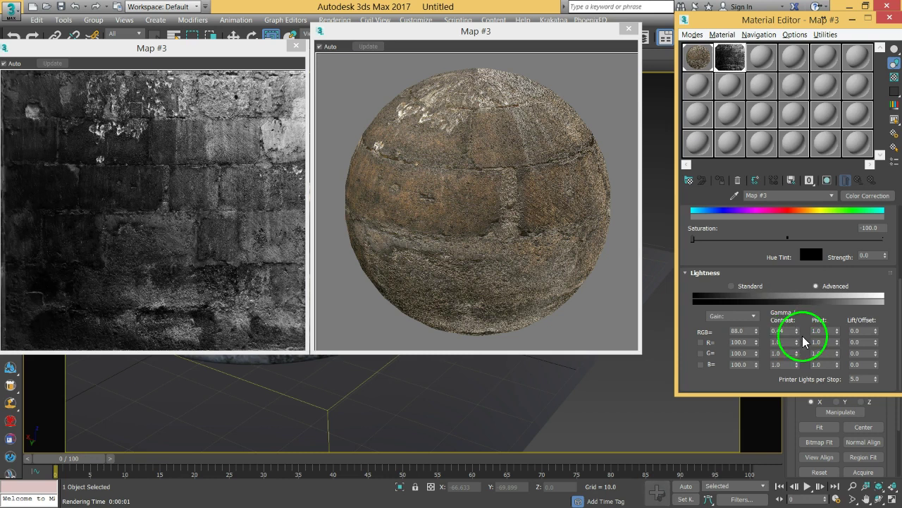
mouse_move(877, 337)
left_mouse_down()
mouse_move(872, 310)
mouse_move(870, 340)
mouse_move(874, 332)
left_mouse_up()
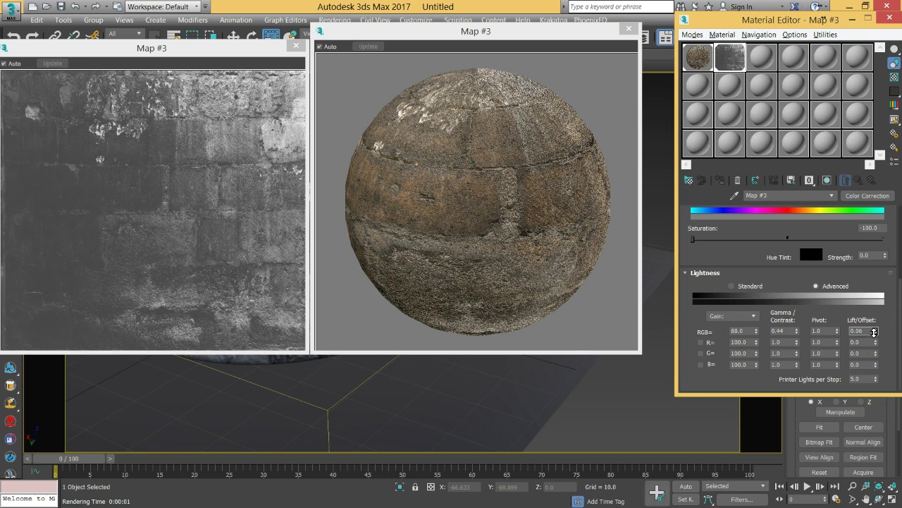
left_click_drag(874, 333, 875, 334)
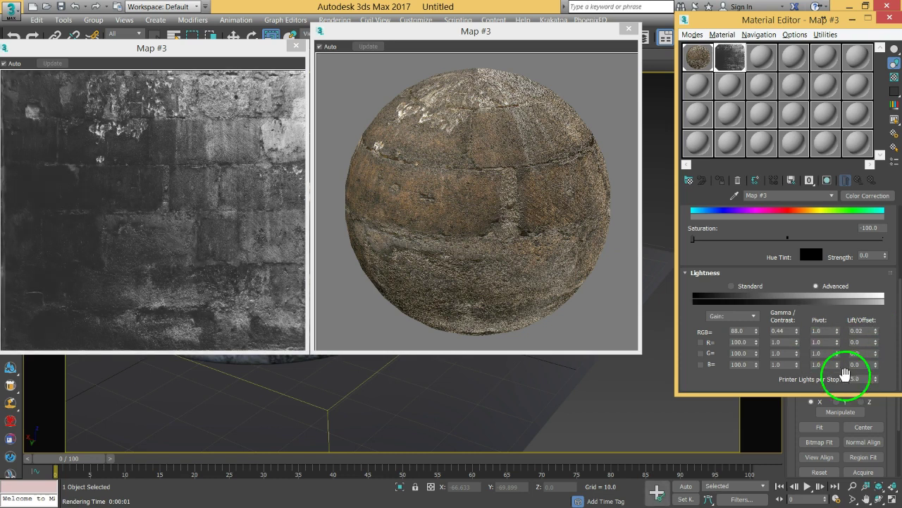
mouse_move(798, 335)
left_mouse_down()
mouse_move(796, 317)
mouse_move(798, 338)
left_mouse_up()
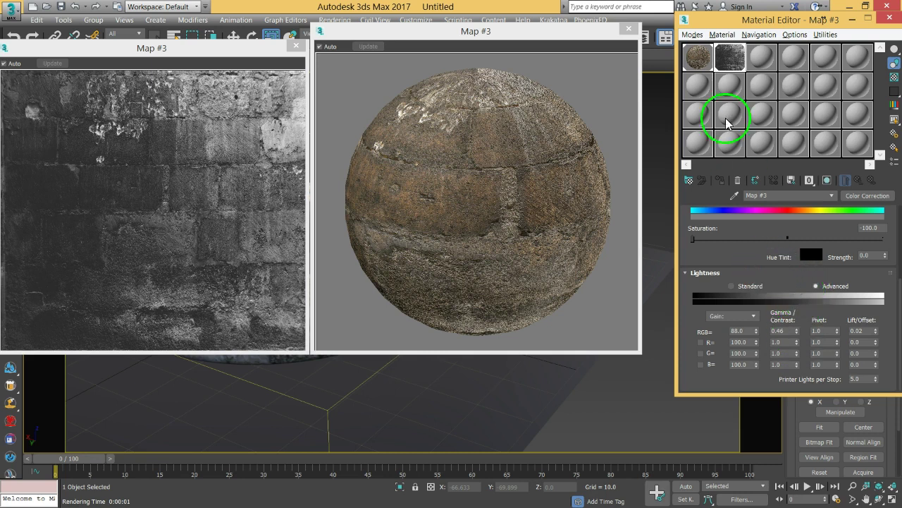
- Return to the Basic material's maps and try a Bump amount of 98, then set it to 50
left_click(695, 62)
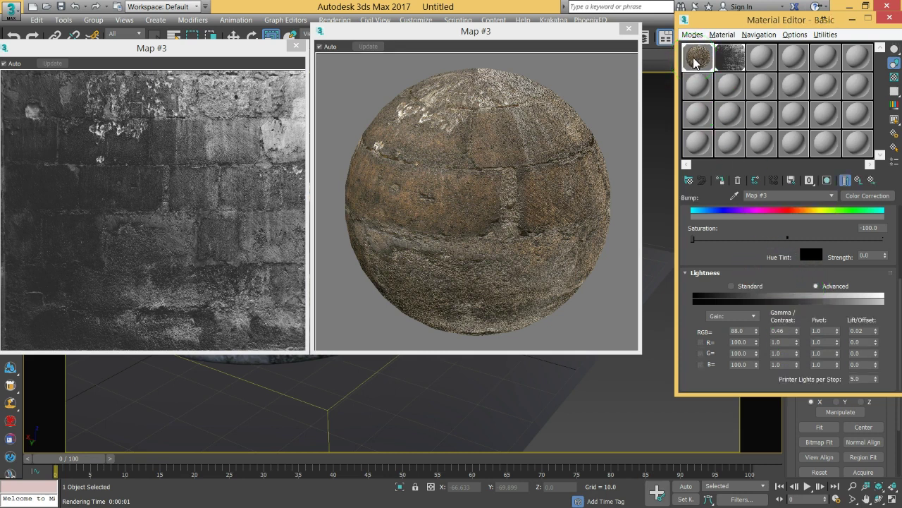
left_click(860, 180)
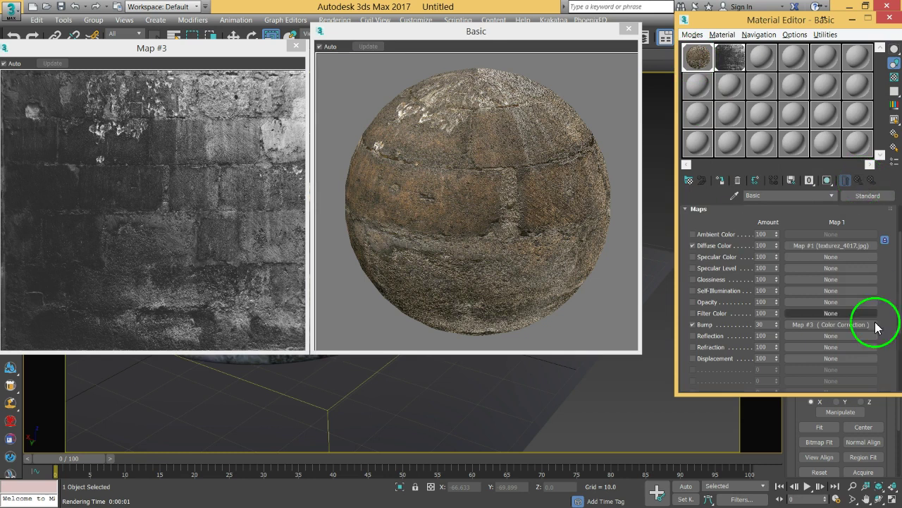
left_click_drag(778, 331, 781, 299)
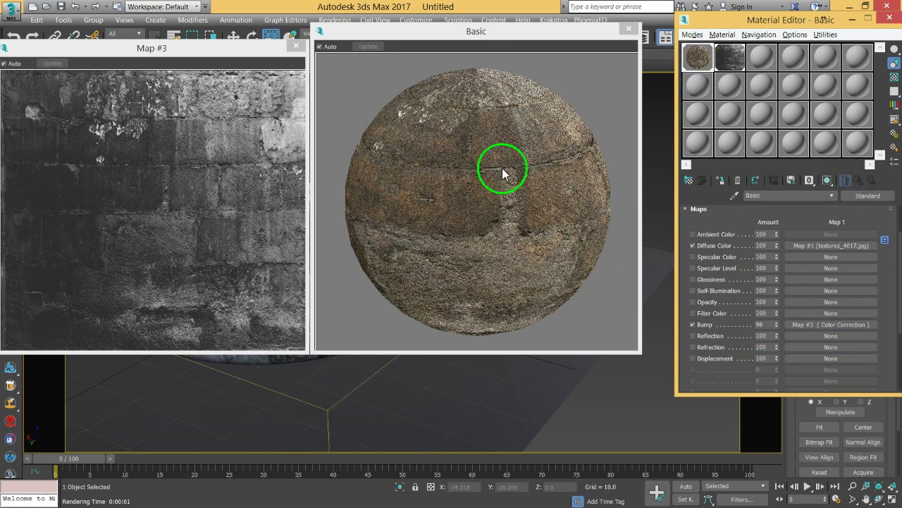
left_click(759, 324)
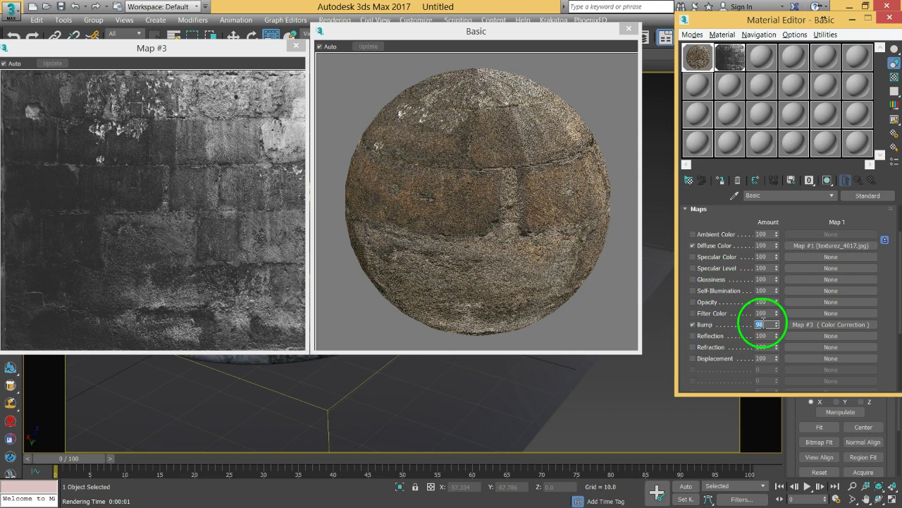
type("50")
key("Return")
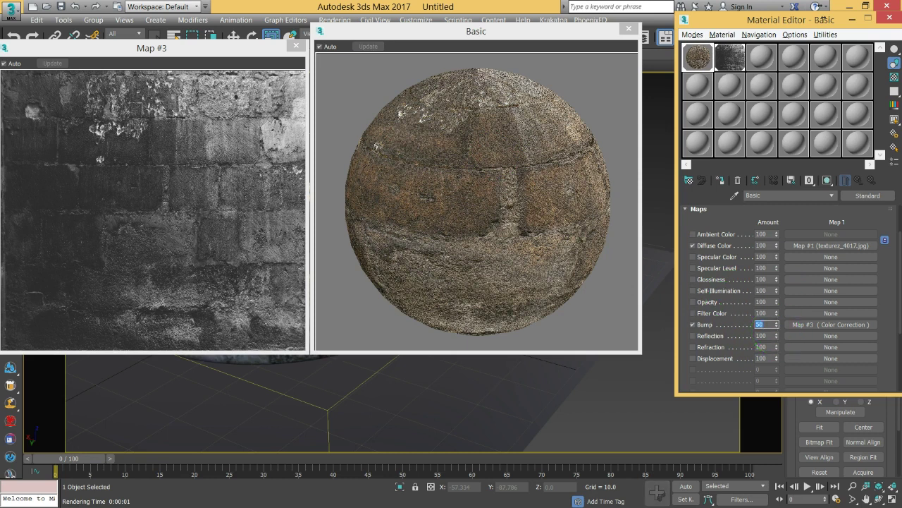
- Close both enlarged previews and test-render the torus in the perspective view with the stronger bump
left_click(296, 49)
left_click(629, 29)
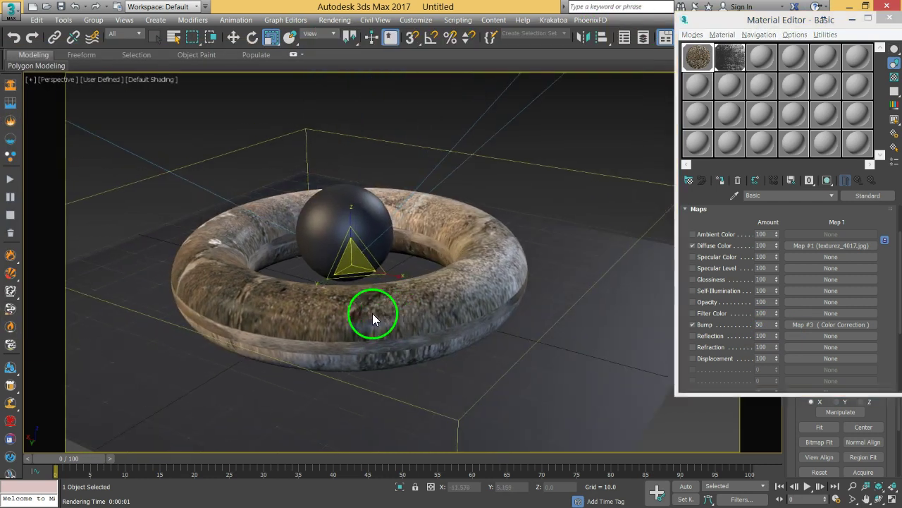
scroll(373, 319, "up", 2)
left_click_drag(816, 24, 725, 210)
left_click(790, 40)
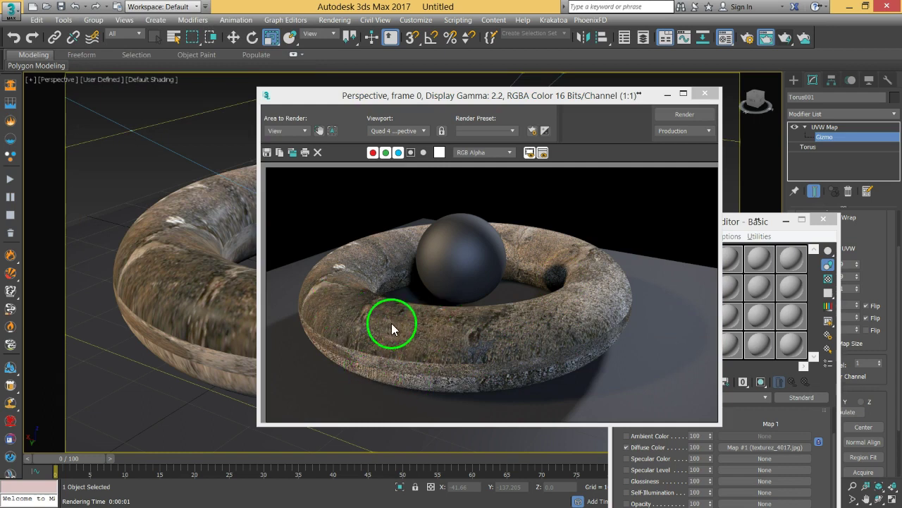
left_click(704, 93)
- Render a close-up of the torus from above to inspect the bump detail on its surface
left_click(878, 497)
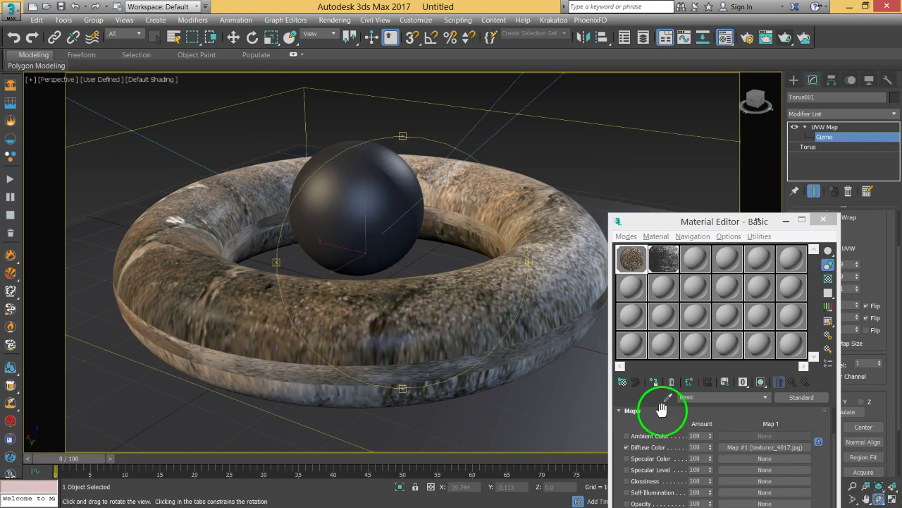
left_click_drag(374, 253, 408, 286)
middle_click_drag(407, 286, 447, 270)
scroll(408, 270, "up", 3)
left_click_drag(712, 220, 537, 34)
left_click(783, 39)
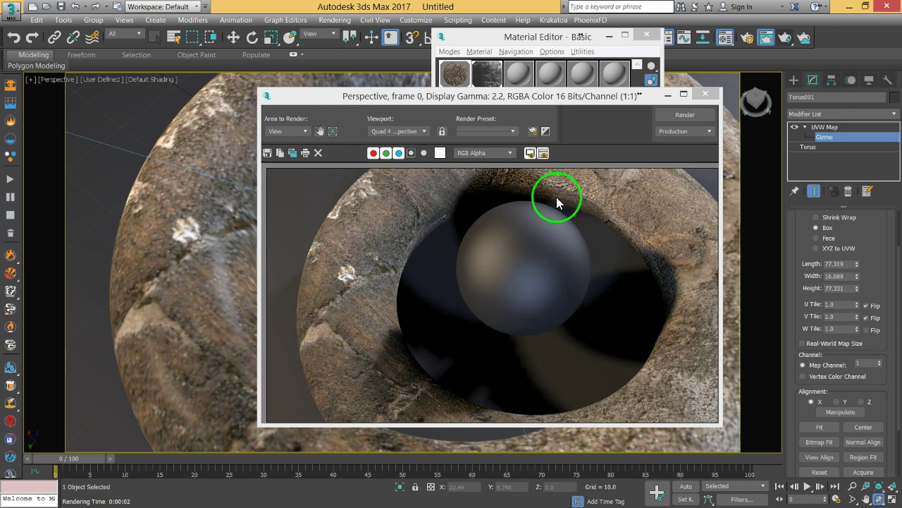
left_click(700, 94)
- Collapse the Basic material's Maps rollout and close the Material Editor
left_click_drag(550, 35, 580, 30)
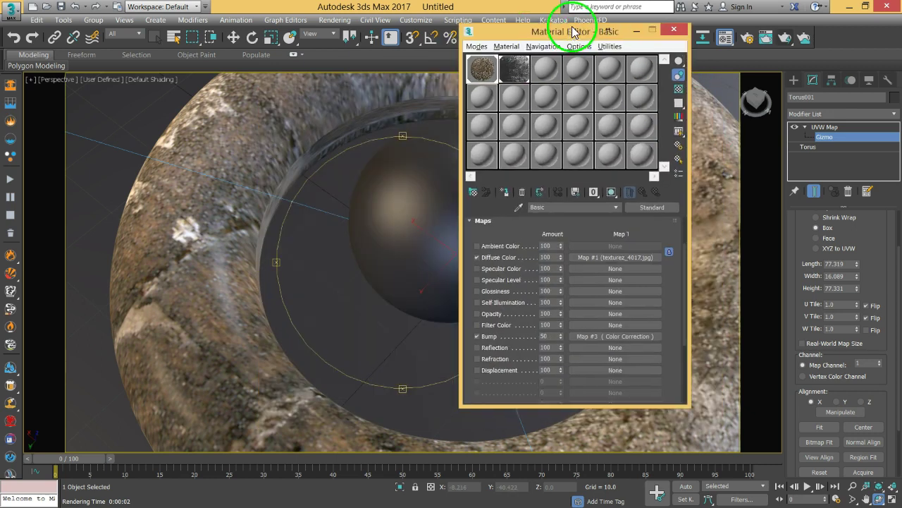
scroll(580, 262, "up", 2)
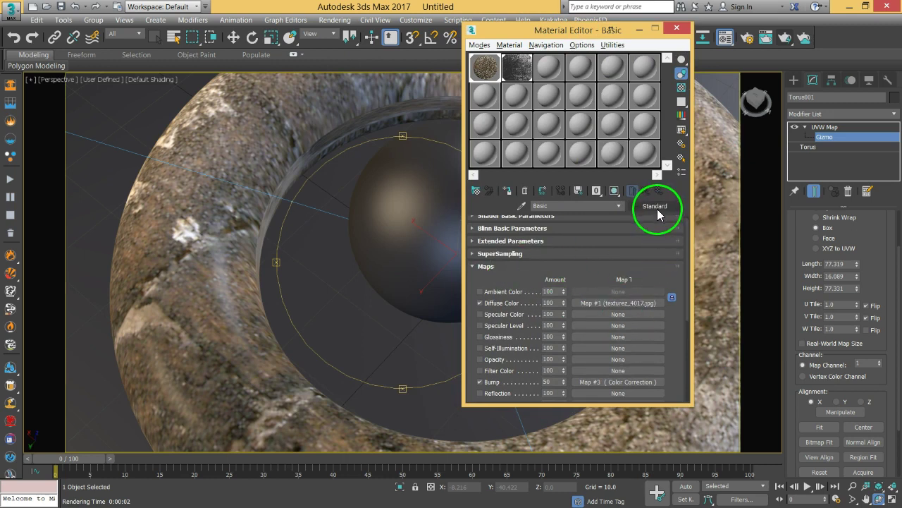
left_click(499, 267)
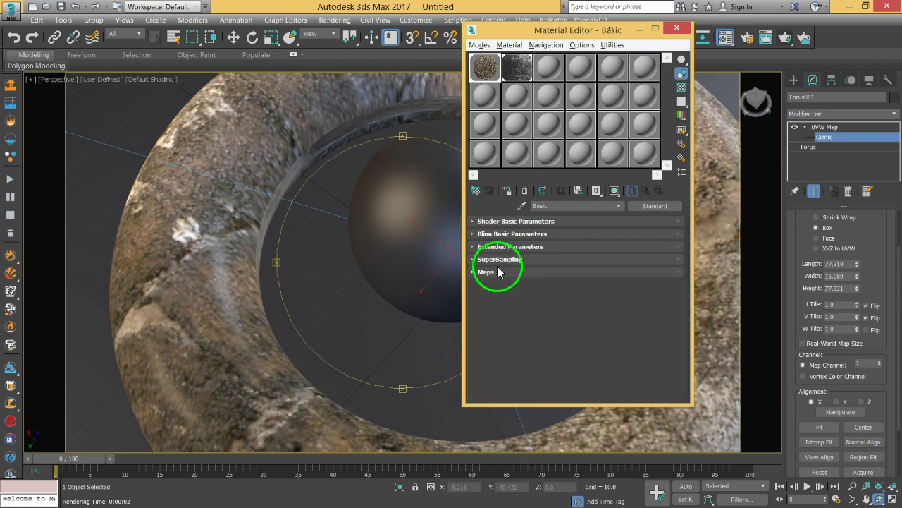
mouse_move(377, 285)
middle_mouse_down("alt")
mouse_move(383, 250)
mouse_move(357, 276)
mouse_move(367, 272)
middle_mouse_up("alt")
middle_click_drag(411, 240, 421, 235)
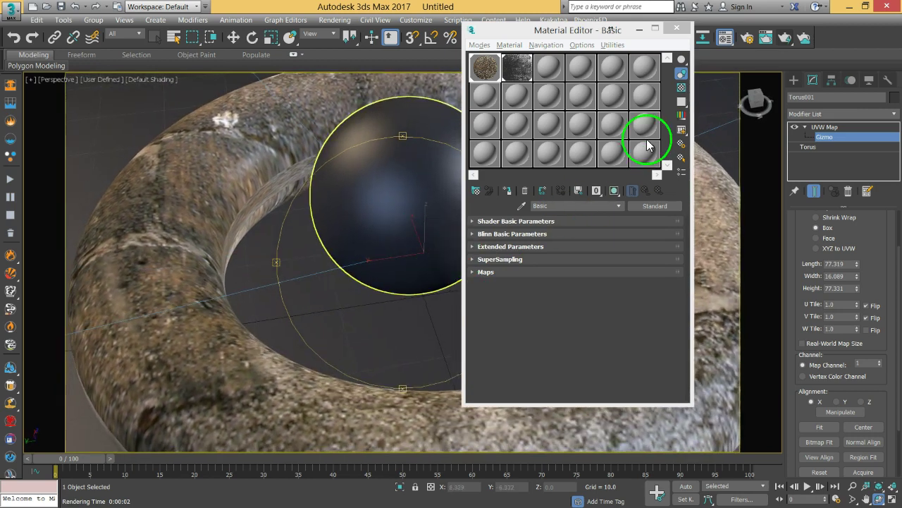
left_click(677, 28)
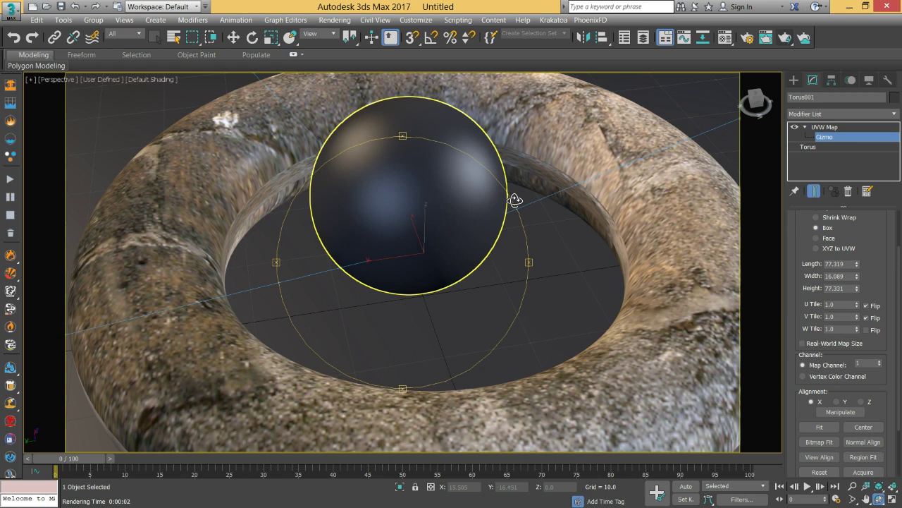
- Leave the UVW Map Gizmo sub-object level and frame the whole torus in the perspective view
left_click(823, 128)
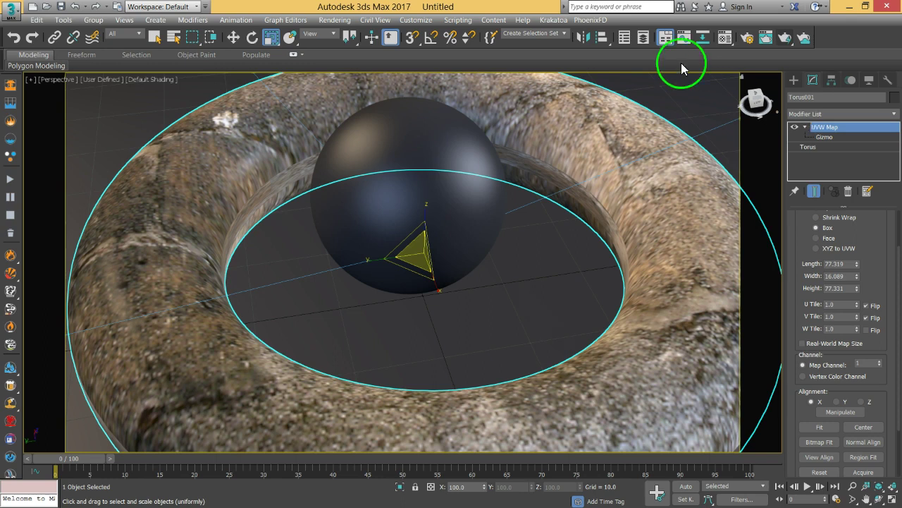
scroll(588, 266, "down", 5)
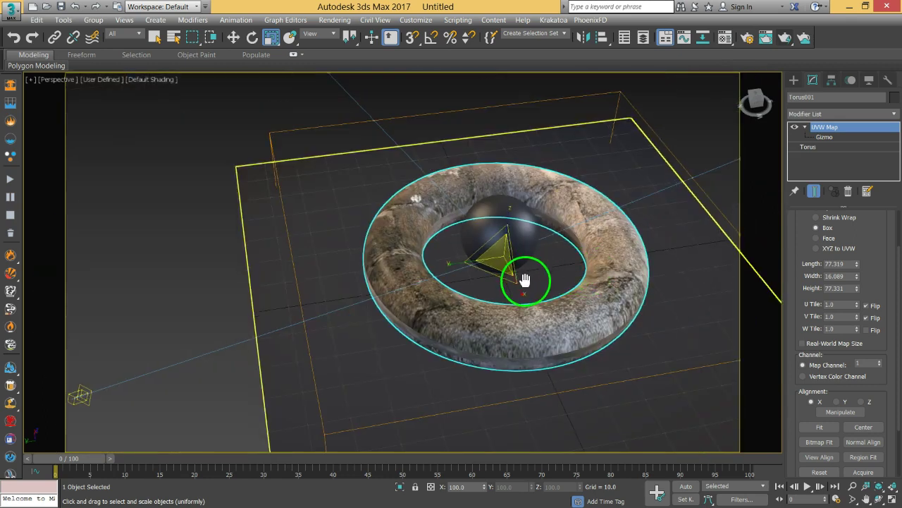
scroll(533, 254, "up", 4)
middle_click_drag(596, 271, 567, 262)
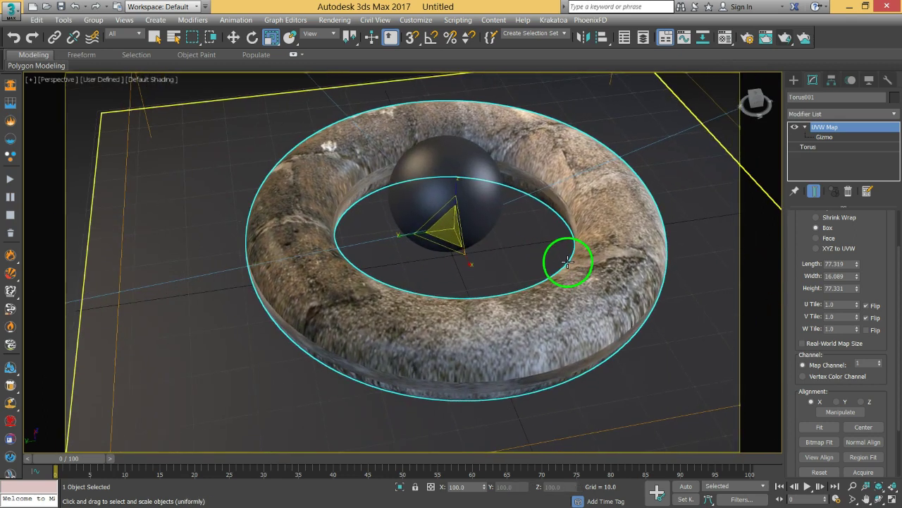